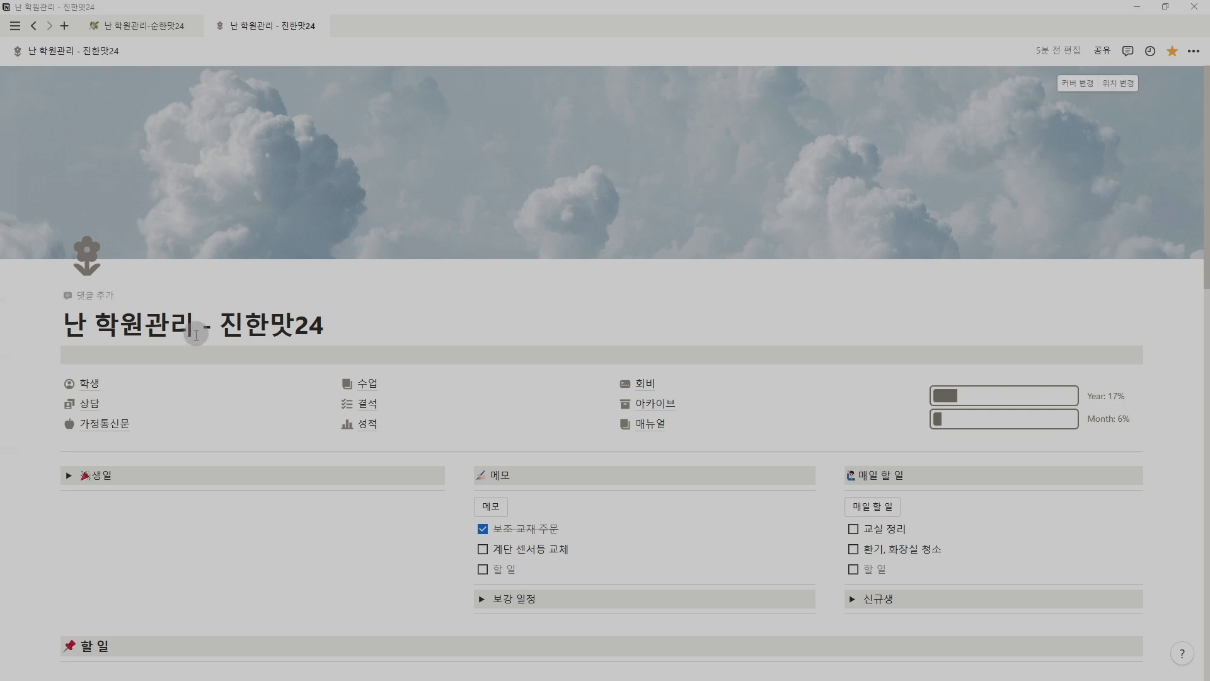
{"action": "left_click_drag", "start_coordinate": [198, 324], "coordinate": [112, 315]}
{"action": "left_click_drag", "start_coordinate": [245, 322], "coordinate": [269, 322]}
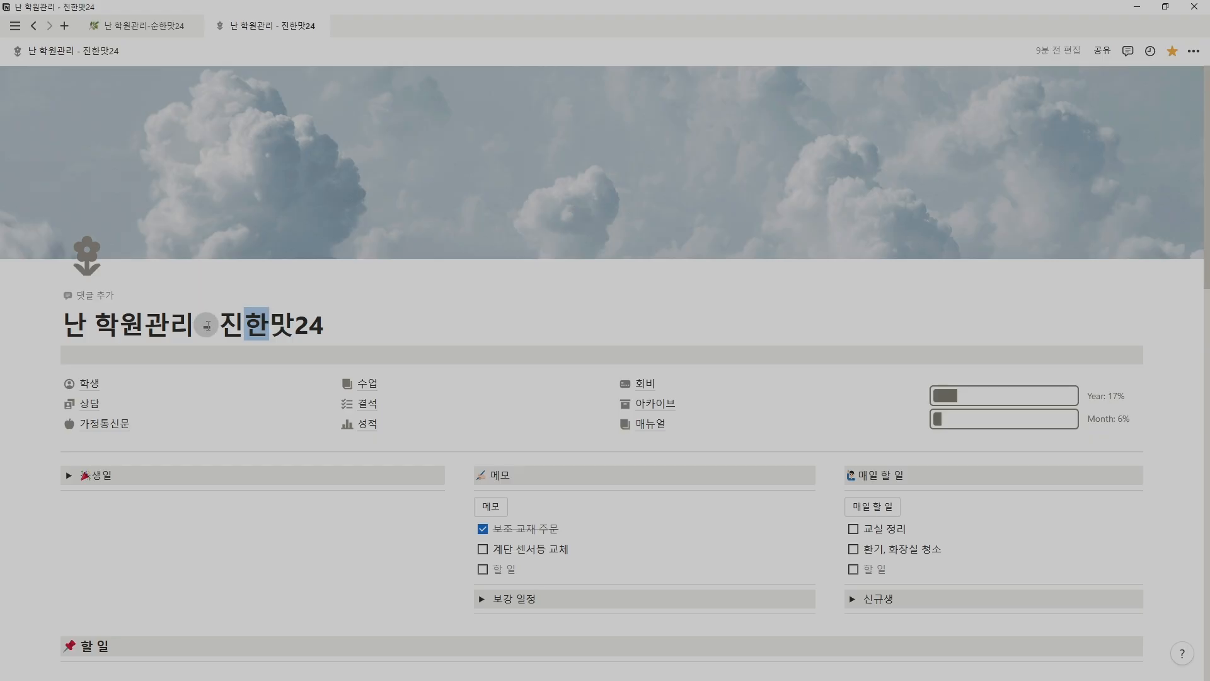
{"action": "left_click_drag", "start_coordinate": [144, 323], "coordinate": [269, 324]}
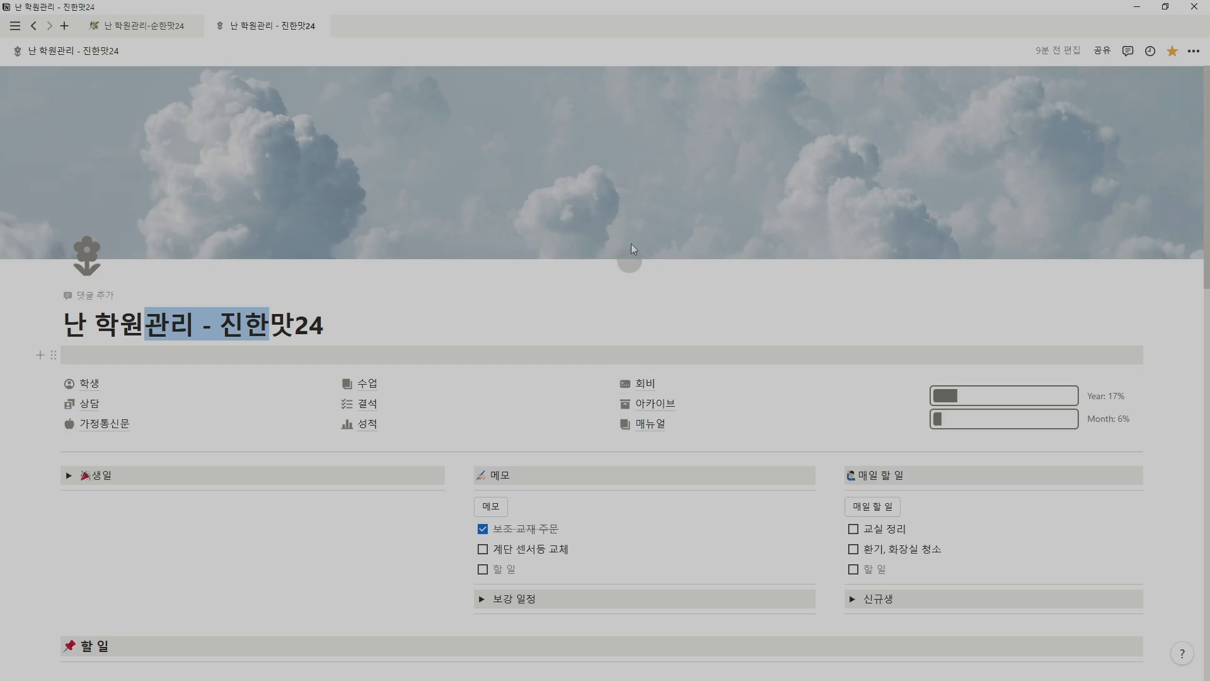
{"action": "mouse_move", "coordinate": [609, 384]}
{"action": "left_mouse_down"}
{"action": "mouse_move", "coordinate": [577, 384]}
{"action": "mouse_move", "coordinate": [505, 319]}
{"action": "mouse_move", "coordinate": [600, 383]}
{"action": "mouse_move", "coordinate": [586, 386]}
{"action": "mouse_move", "coordinate": [619, 387]}
{"action": "left_mouse_up"}
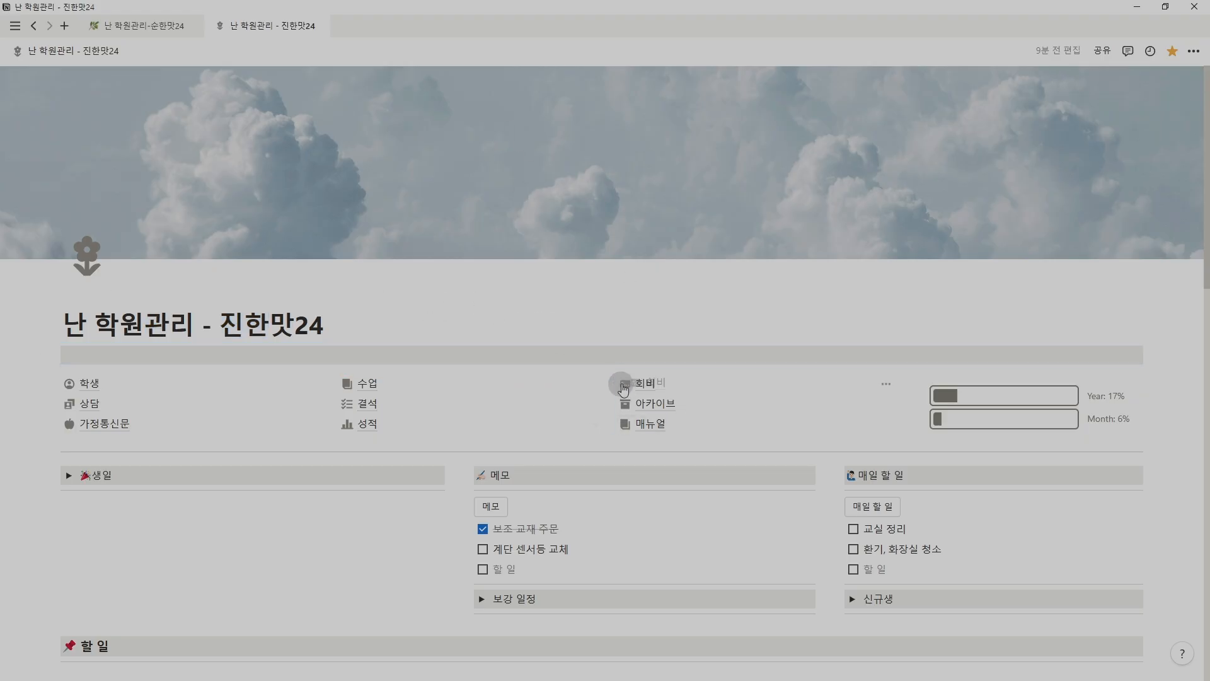
{"action": "left_click", "coordinate": [620, 386]}
{"action": "left_click", "coordinate": [616, 384]}
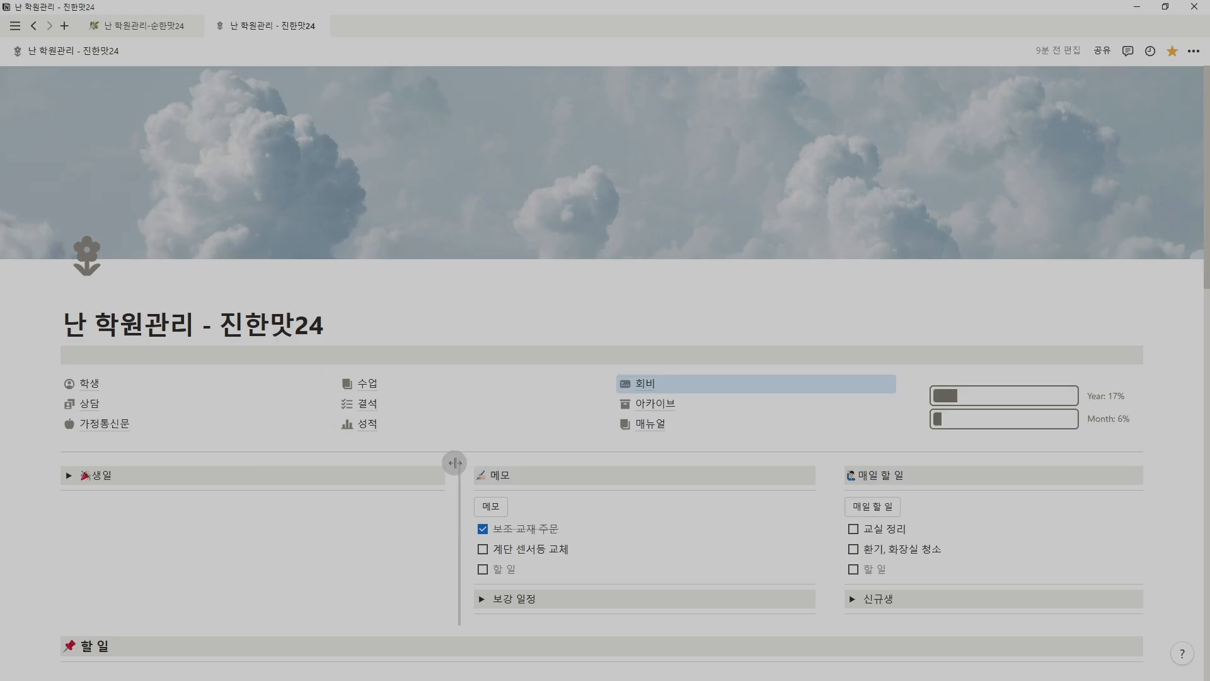
{"action": "scroll", "coordinate": [454, 463], "scroll_direction": "down", "scroll_amount": 1}
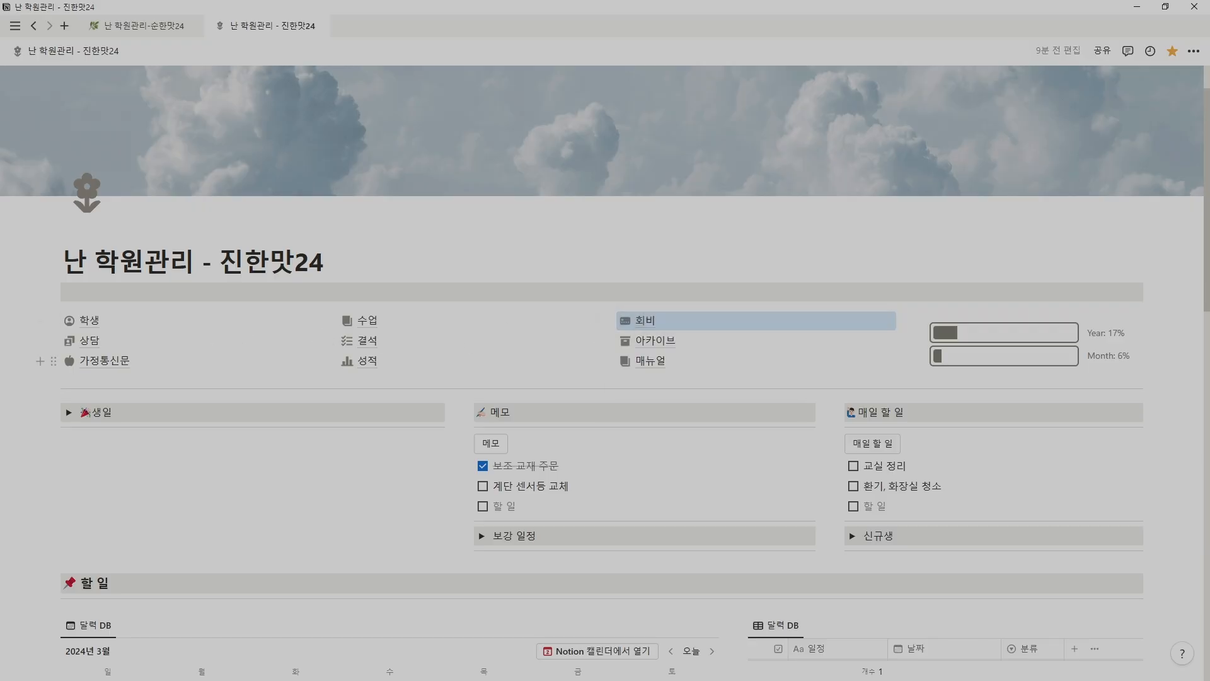
{"action": "mouse_move", "coordinate": [641, 323]}
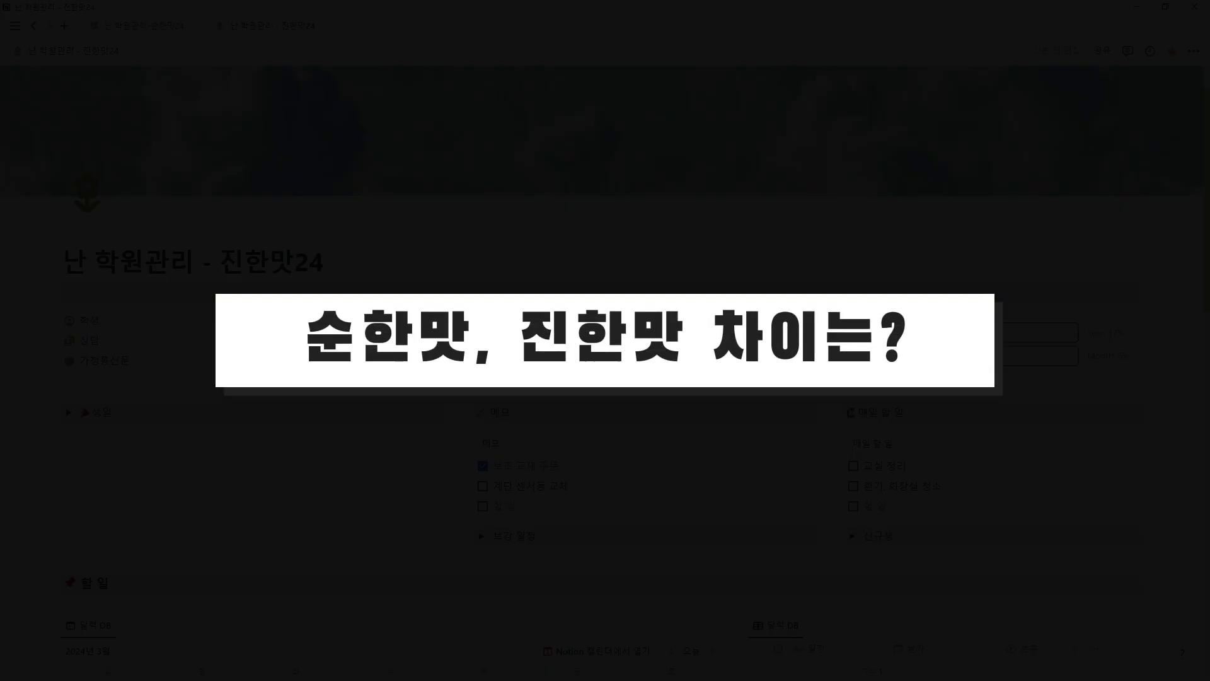
{"action": "scroll", "coordinate": [375, 307], "scroll_direction": "down", "scroll_amount": 1}
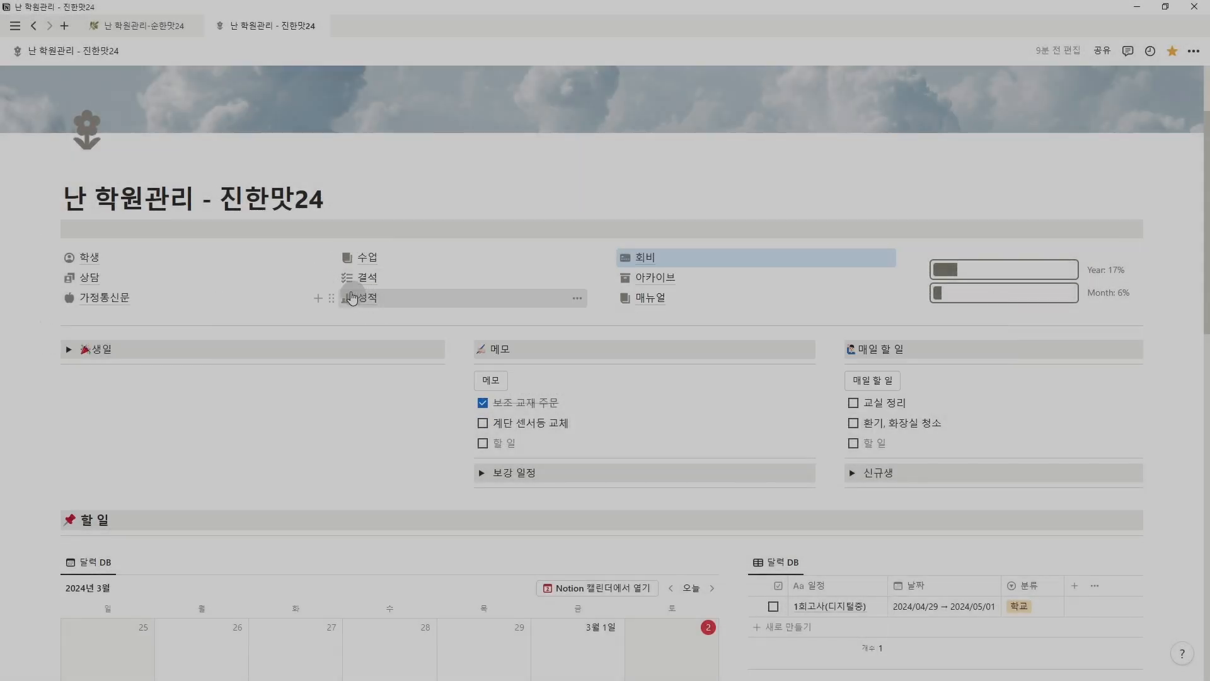
{"action": "mouse_move", "coordinate": [361, 259]}
{"action": "mouse_move", "coordinate": [354, 304]}
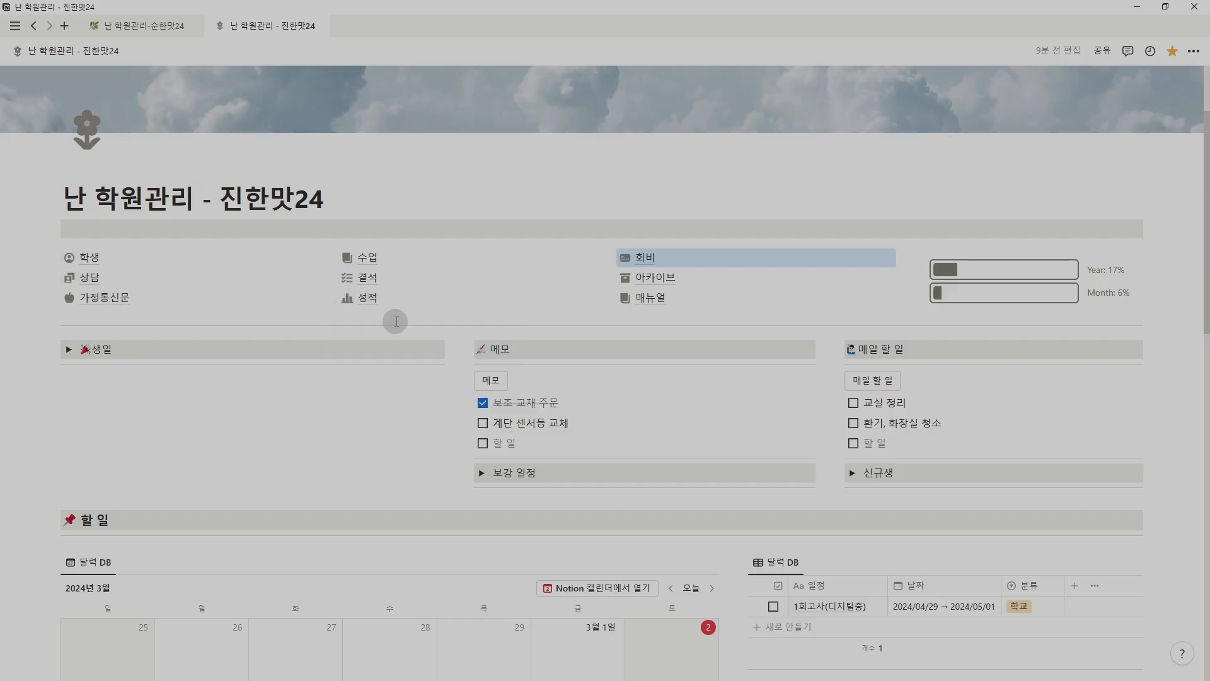
{"action": "scroll", "coordinate": [395, 321], "scroll_direction": "up", "scroll_amount": 1}
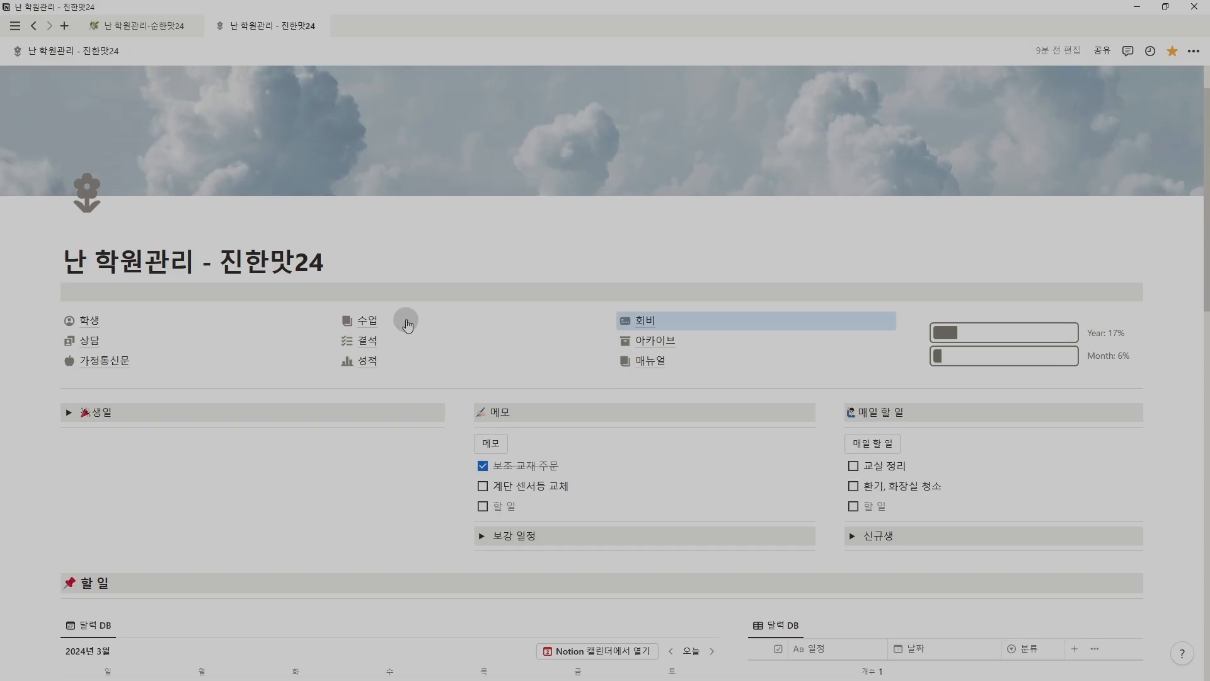
{"action": "mouse_move", "coordinate": [402, 343]}
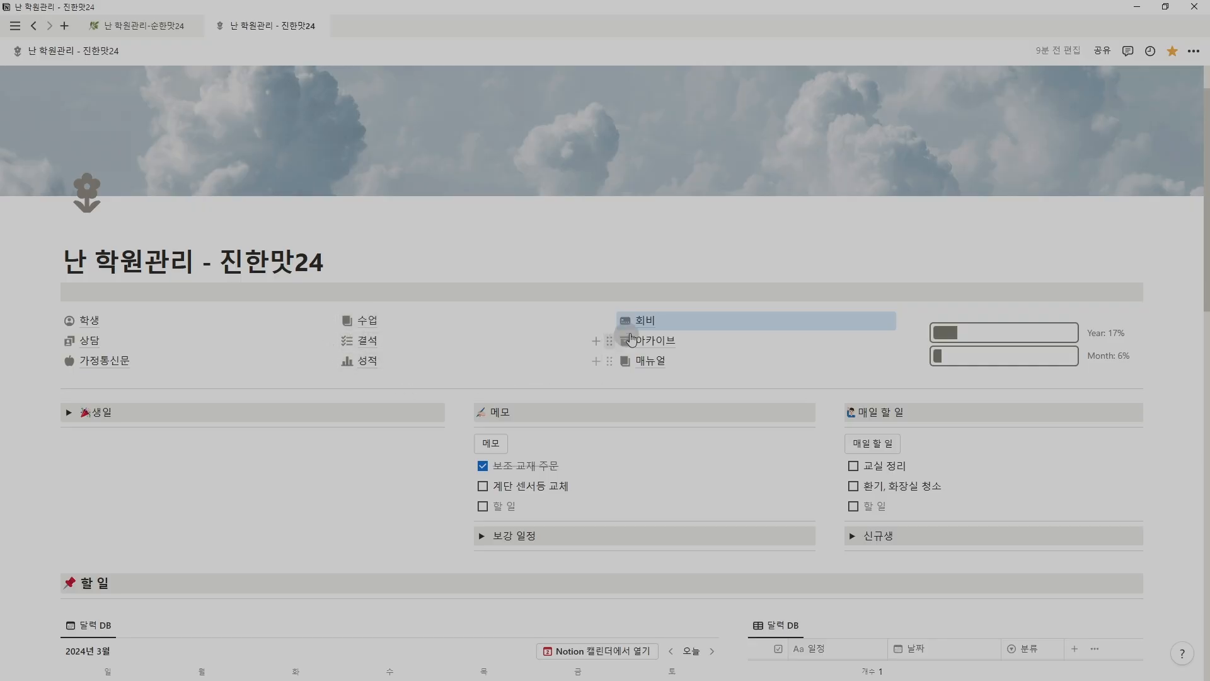
Open the 회비 page and inspect the January and March payment entries in the first row of the monthly payment table
{"action": "left_click", "coordinate": [649, 327]}
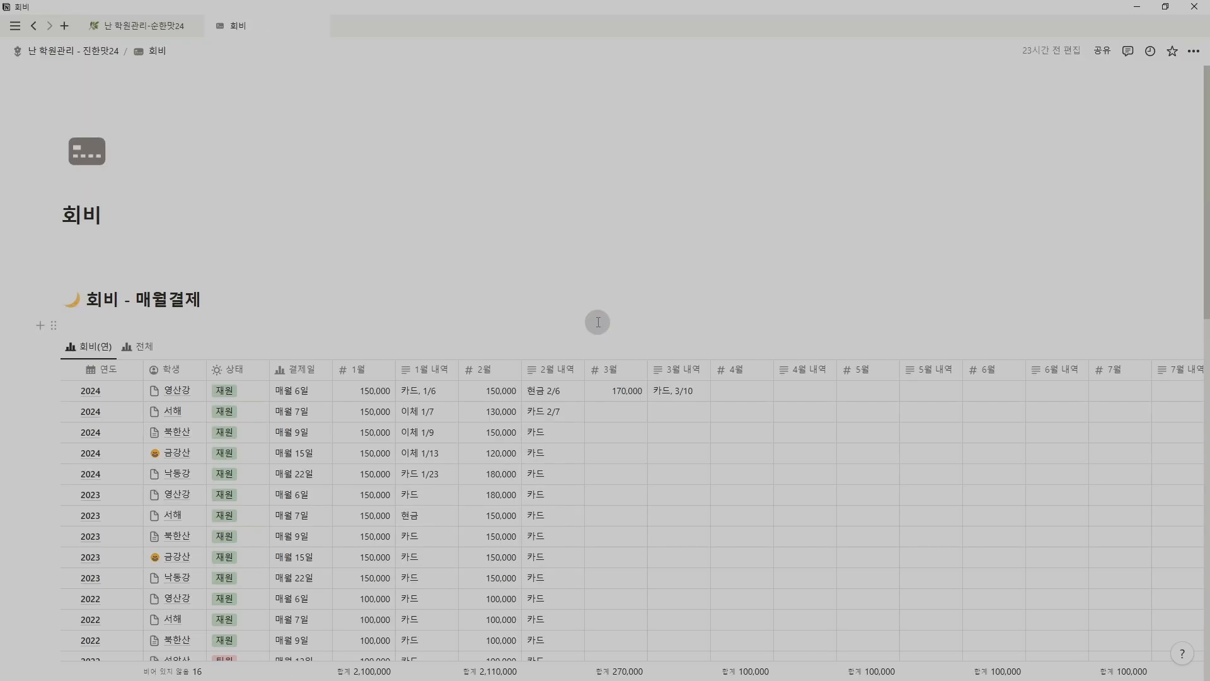
{"action": "scroll", "coordinate": [503, 305], "scroll_direction": "down", "scroll_amount": 3}
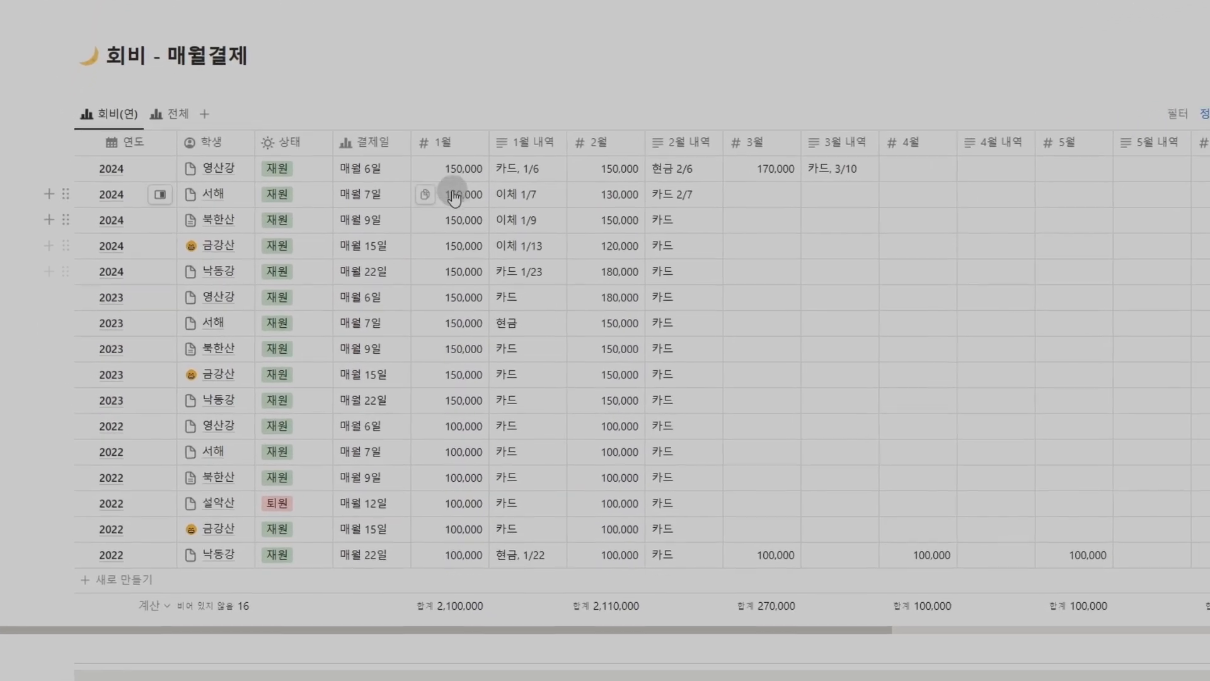
{"action": "left_click", "coordinate": [444, 174]}
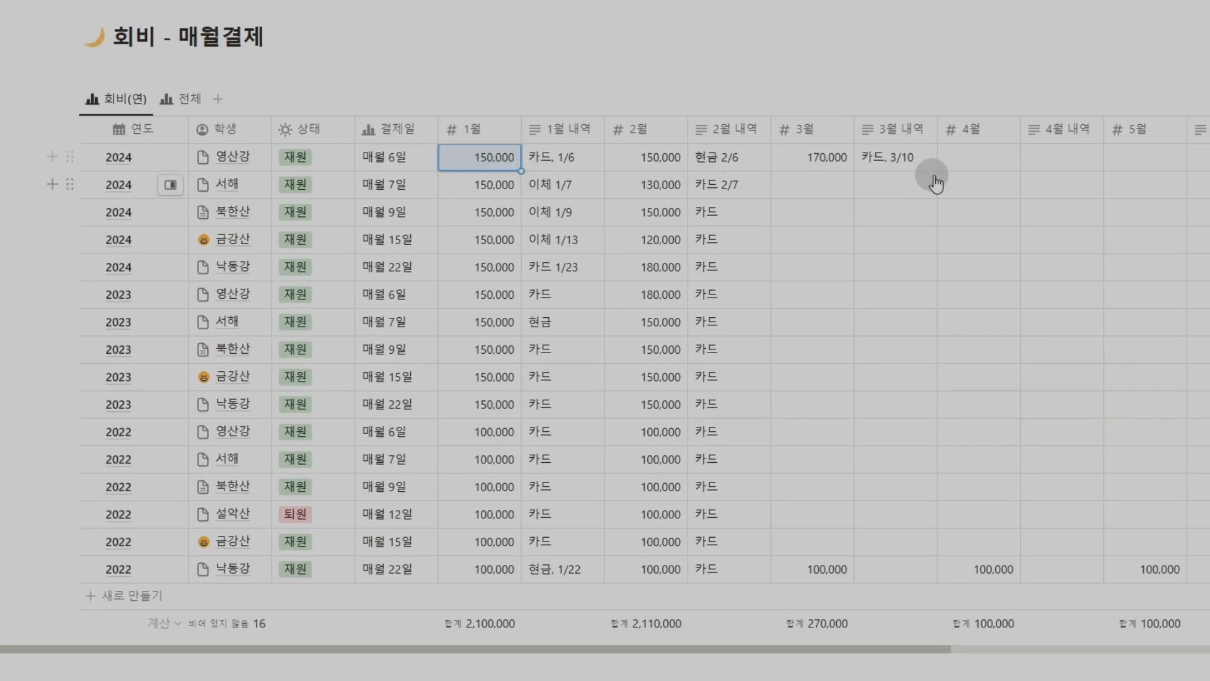
{"action": "left_click", "coordinate": [807, 157]}
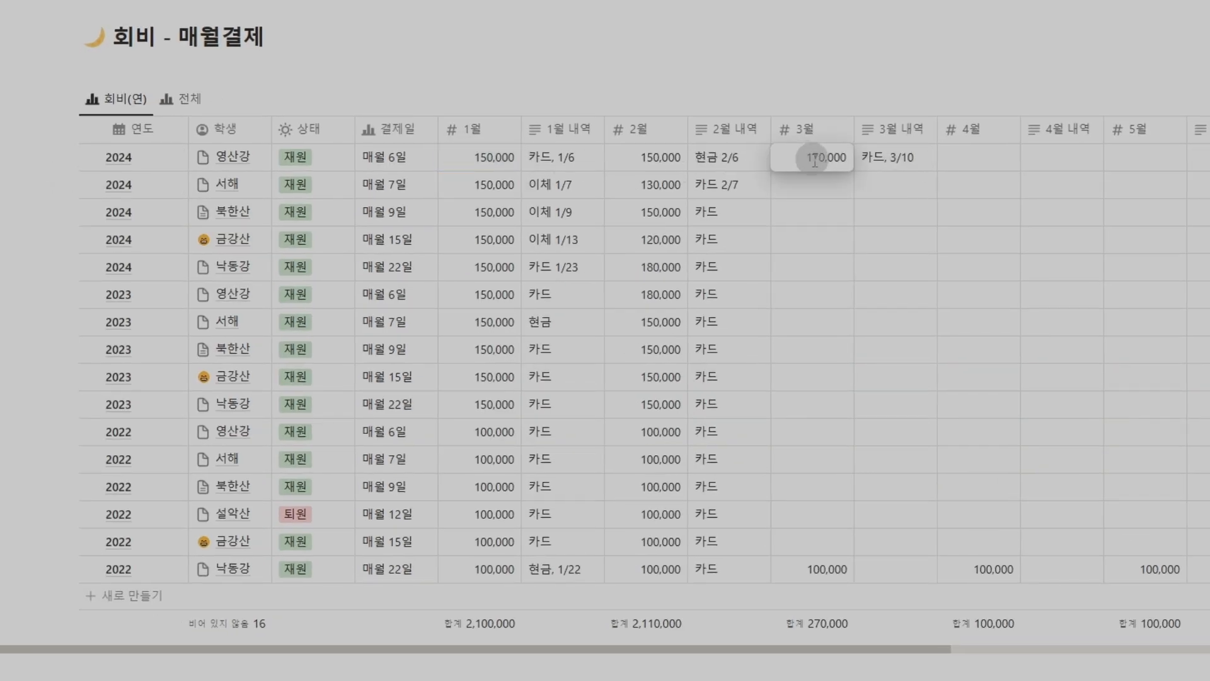
{"action": "left_click", "coordinate": [562, 178]}
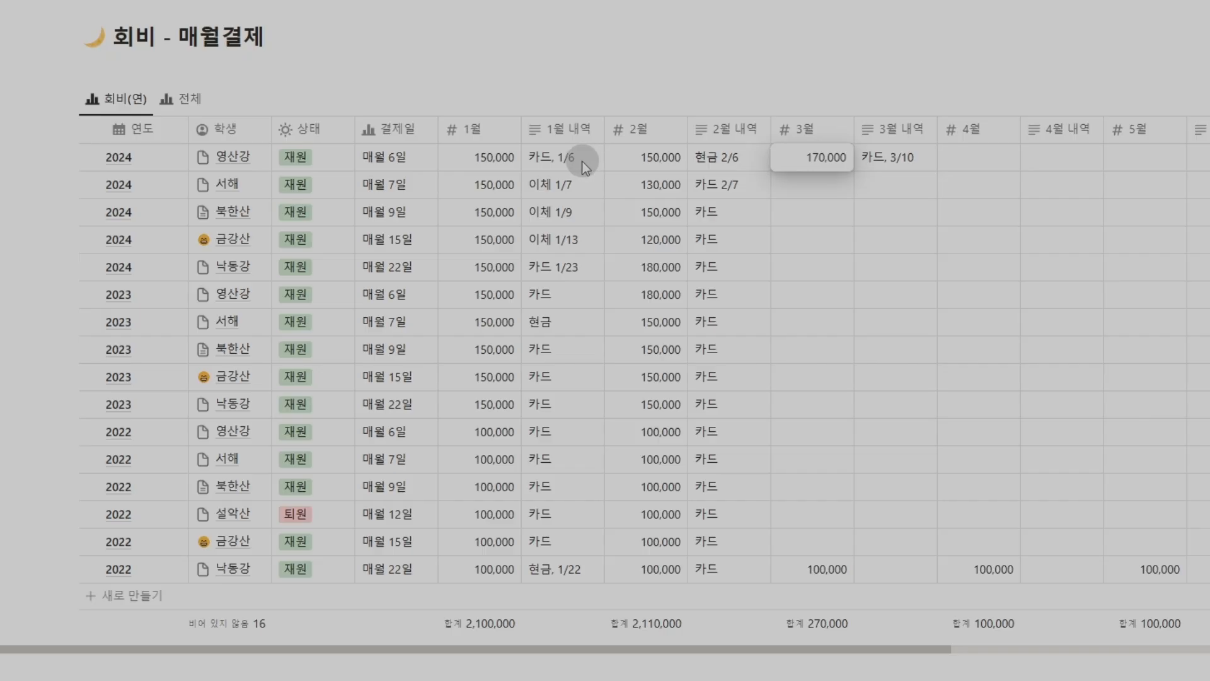
{"action": "left_click", "coordinate": [561, 159]}
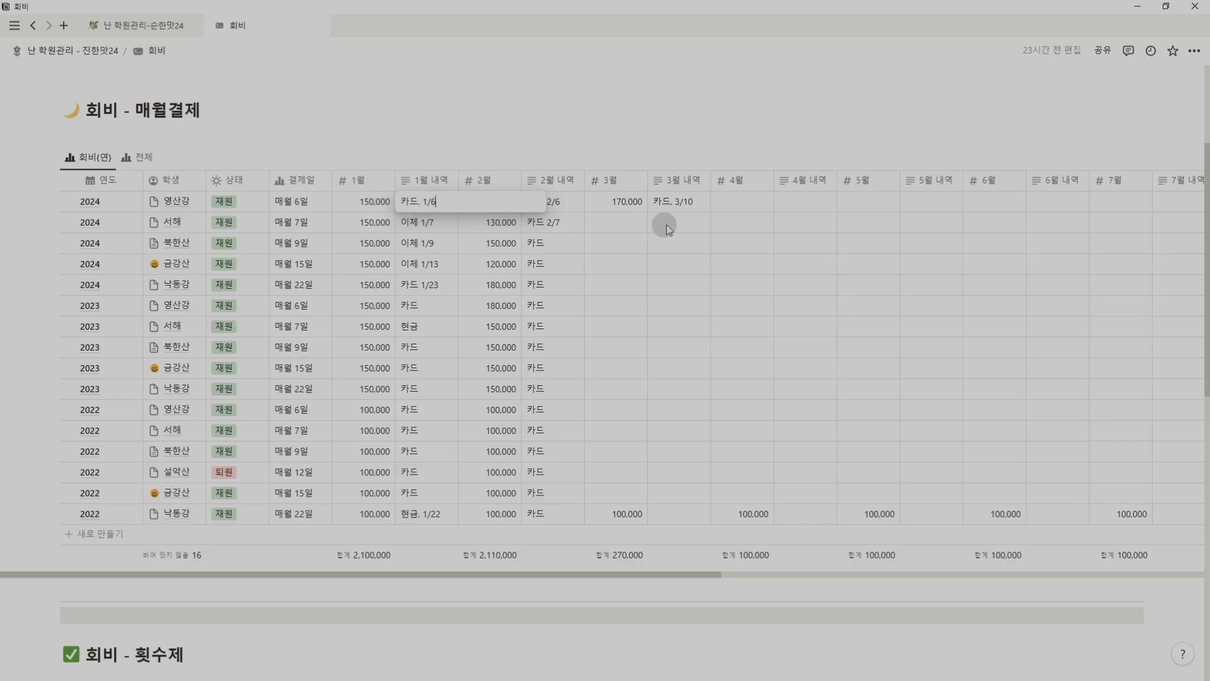
Record the first row's April payment in the monthly table as 170,000 with the detail 4/5 카드
{"action": "left_click", "coordinate": [743, 205]}
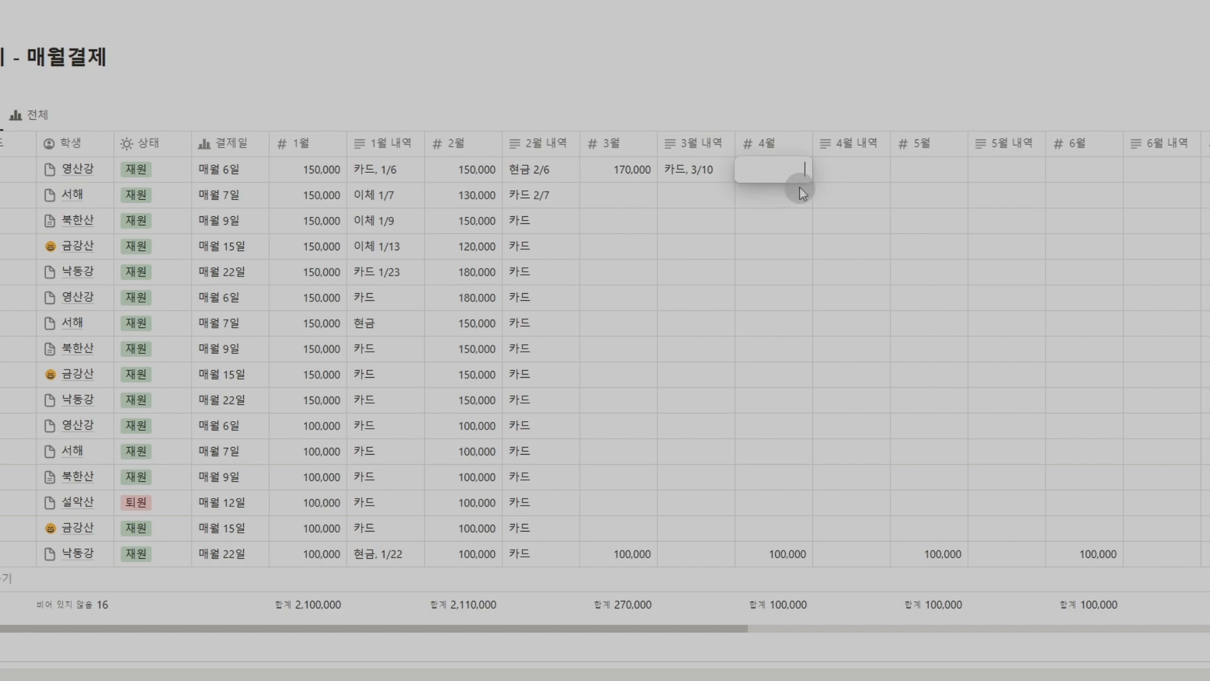
{"action": "type", "text": "1"}
{"action": "type", "text": "70,000"}
{"action": "key", "text": "Return"}
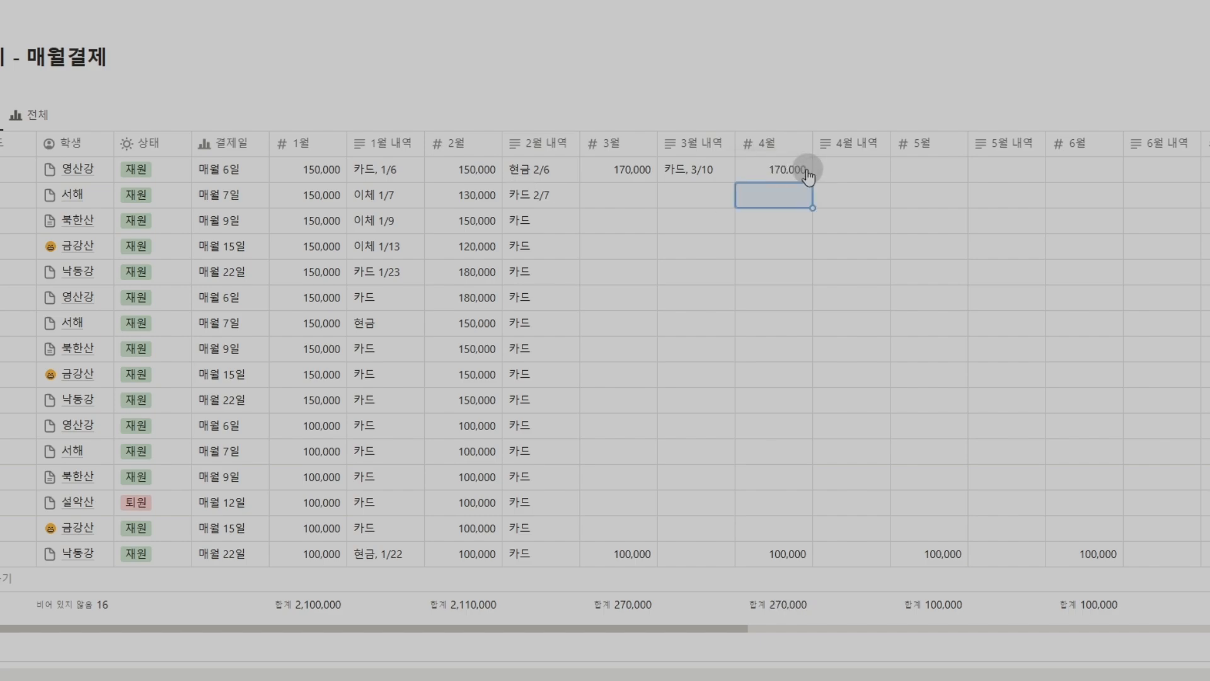
{"action": "left_click", "coordinate": [837, 170]}
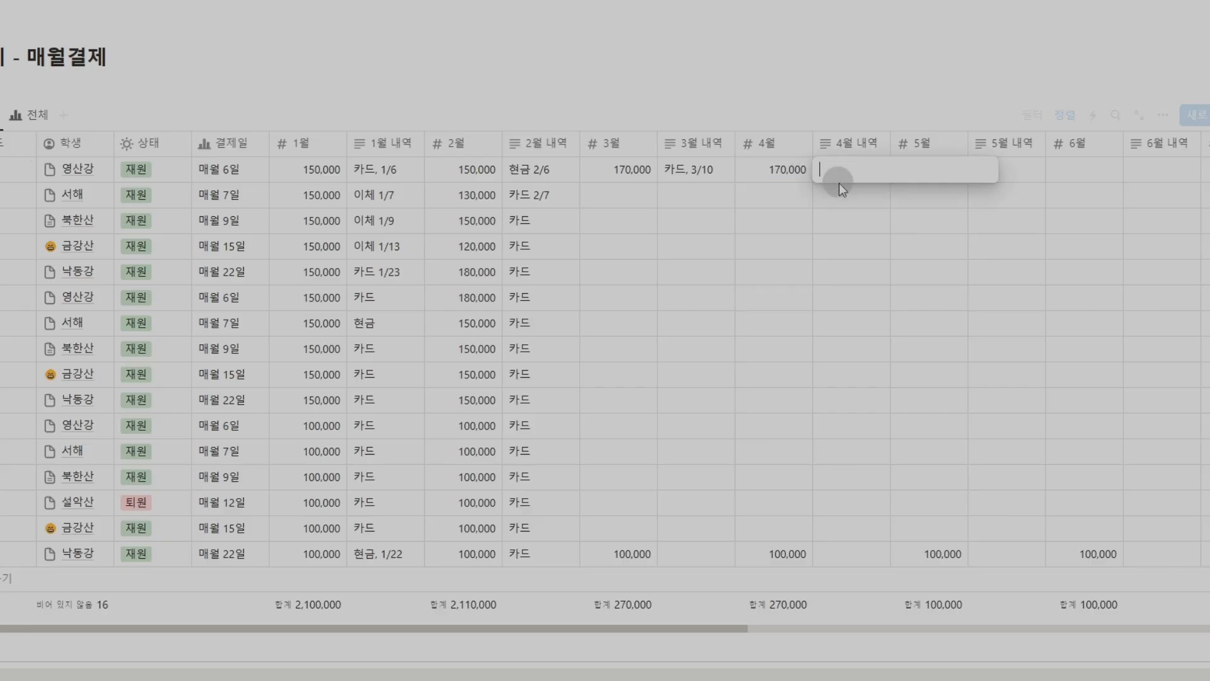
{"action": "type", "text": "4"}
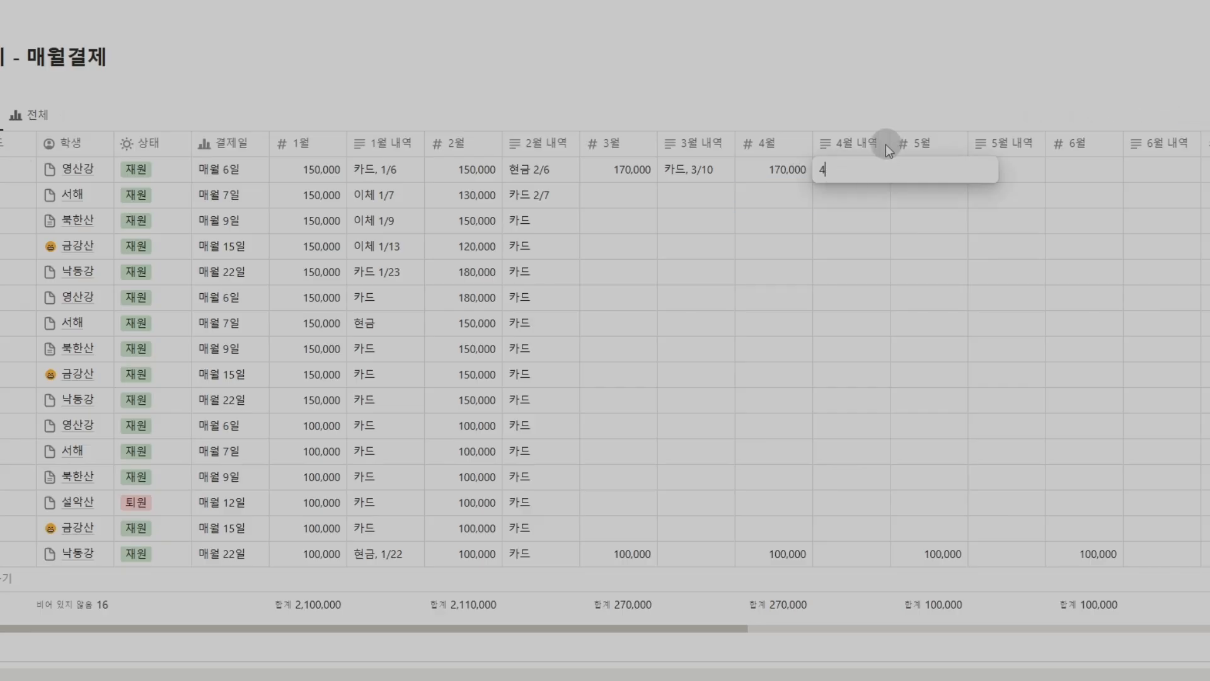
{"action": "type", "text": "/5 카드"}
{"action": "key", "text": "Return"}
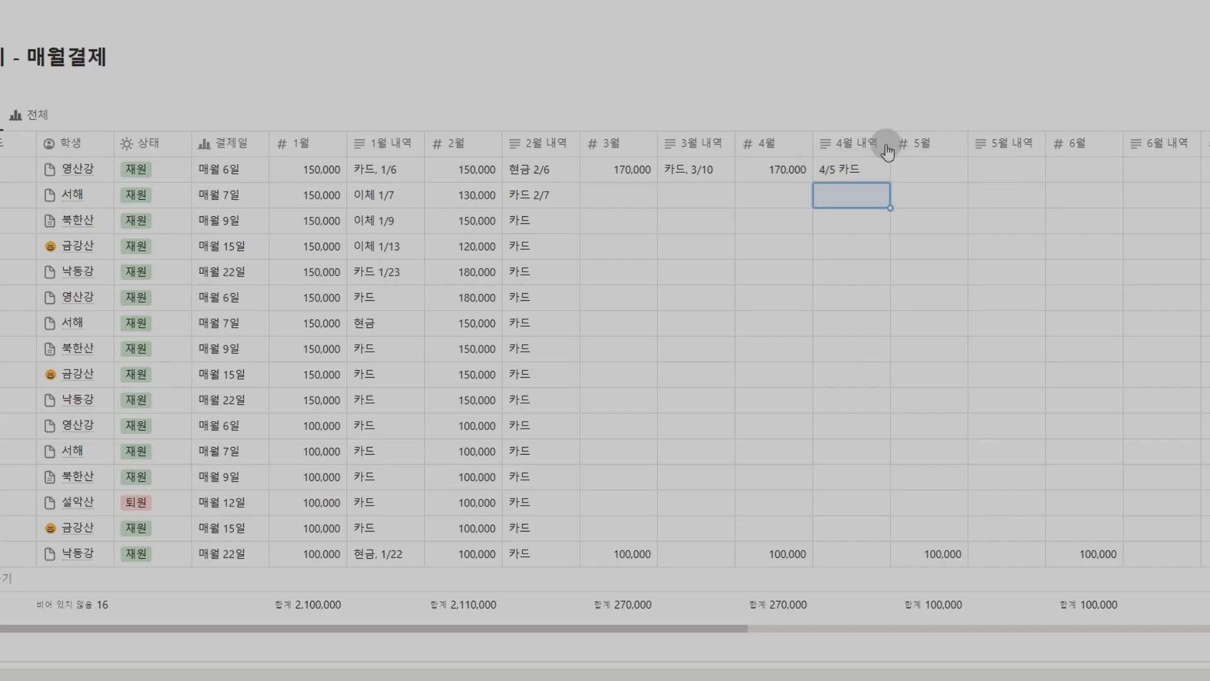
Examine the remaining months and the yearly total column of the monthly payment table, returning to its first columns
{"action": "left_click_drag", "start_coordinate": [708, 627], "coordinate": [1209, 645]}
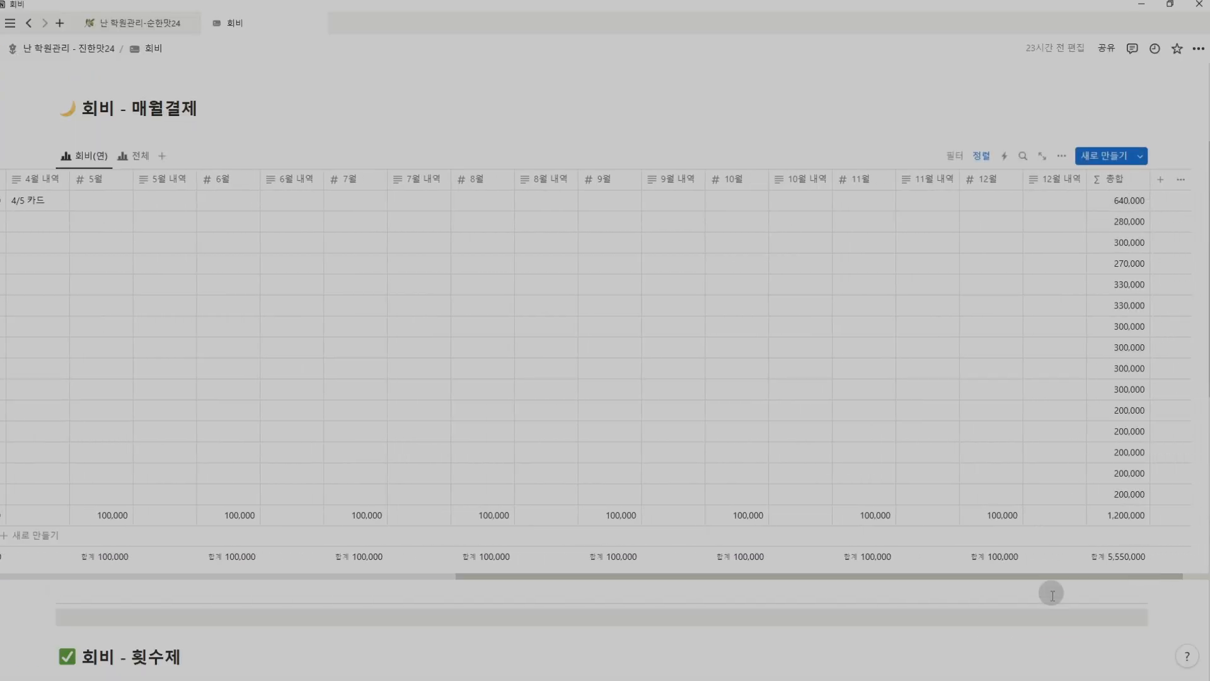
{"action": "left_click_drag", "start_coordinate": [1037, 575], "coordinate": [461, 562]}
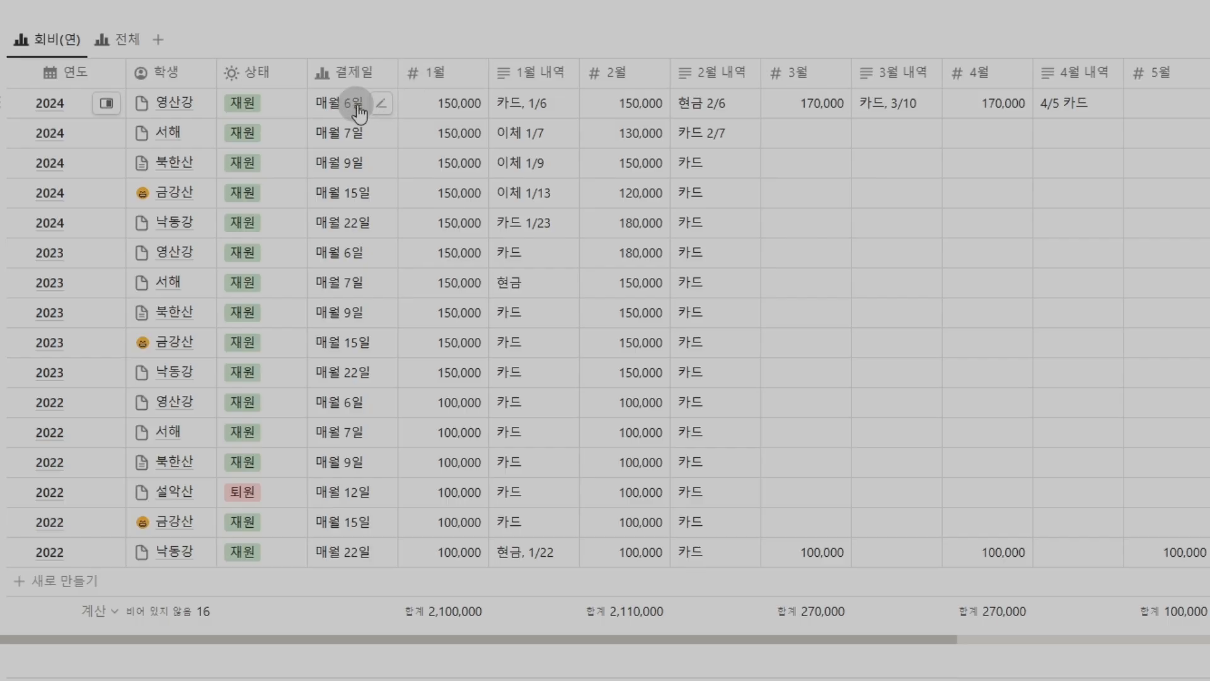
{"action": "scroll", "coordinate": [360, 114], "scroll_direction": "down", "scroll_amount": 2}
{"action": "scroll", "coordinate": [353, 296], "scroll_direction": "up", "scroll_amount": 1}
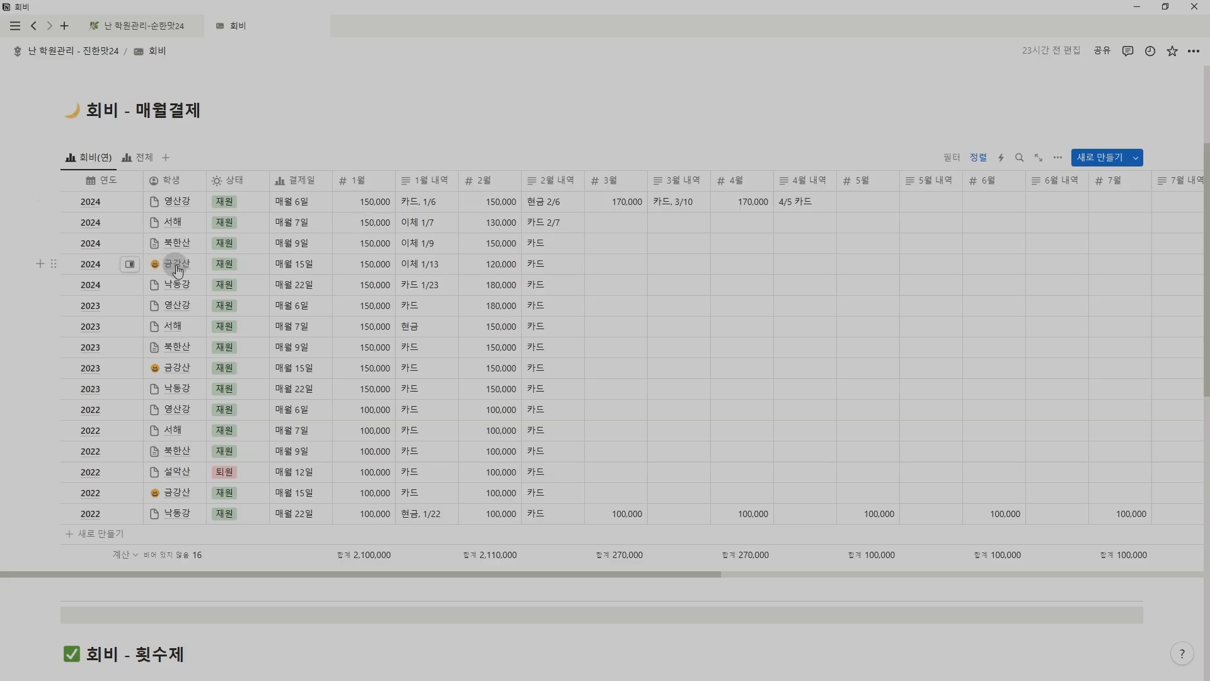
Change the payment method of the fourth 결제기록 row in the 회비 - 횟수제 section to 카드, removing 서비스
{"action": "scroll", "coordinate": [136, 238], "scroll_direction": "down", "scroll_amount": 7}
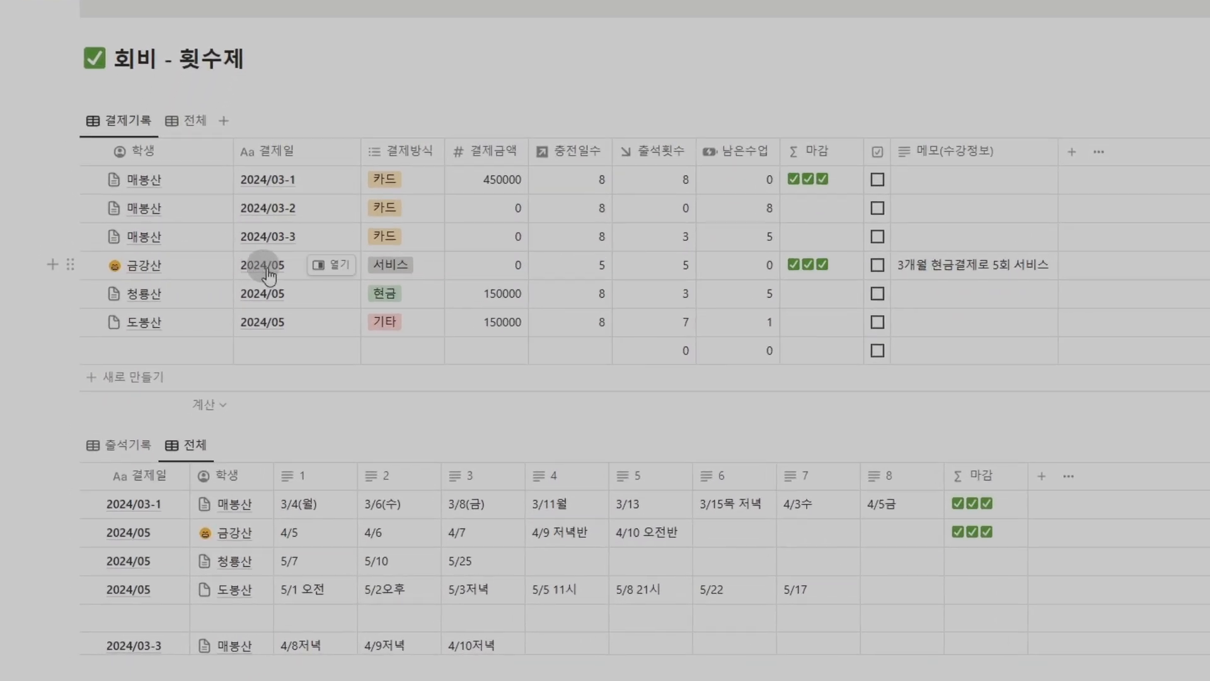
{"action": "left_click", "coordinate": [435, 270]}
{"action": "left_click", "coordinate": [452, 323]}
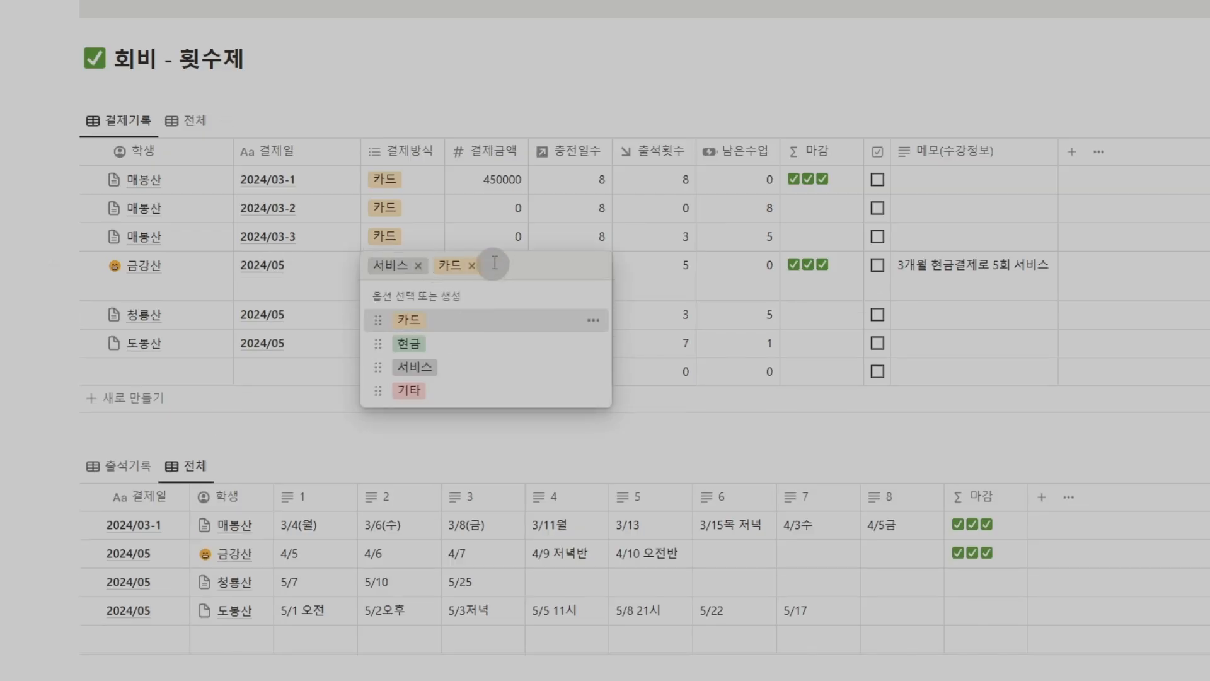
{"action": "left_click", "coordinate": [418, 265]}
{"action": "key", "text": "Escape"}
Set the same payment record's 결제금액 to 150000 and its 충전일수 to 7
{"action": "left_click", "coordinate": [491, 267]}
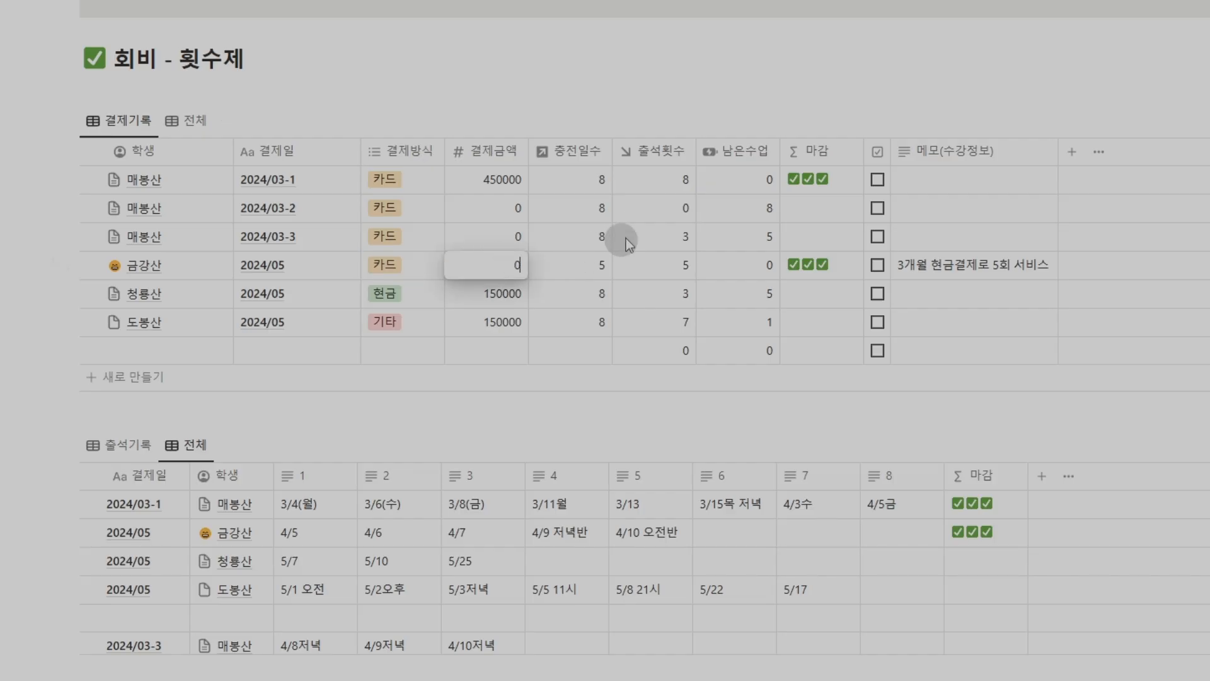
{"action": "key", "text": "BackSpace"}
{"action": "type", "text": "150000"}
{"action": "key", "text": "Return"}
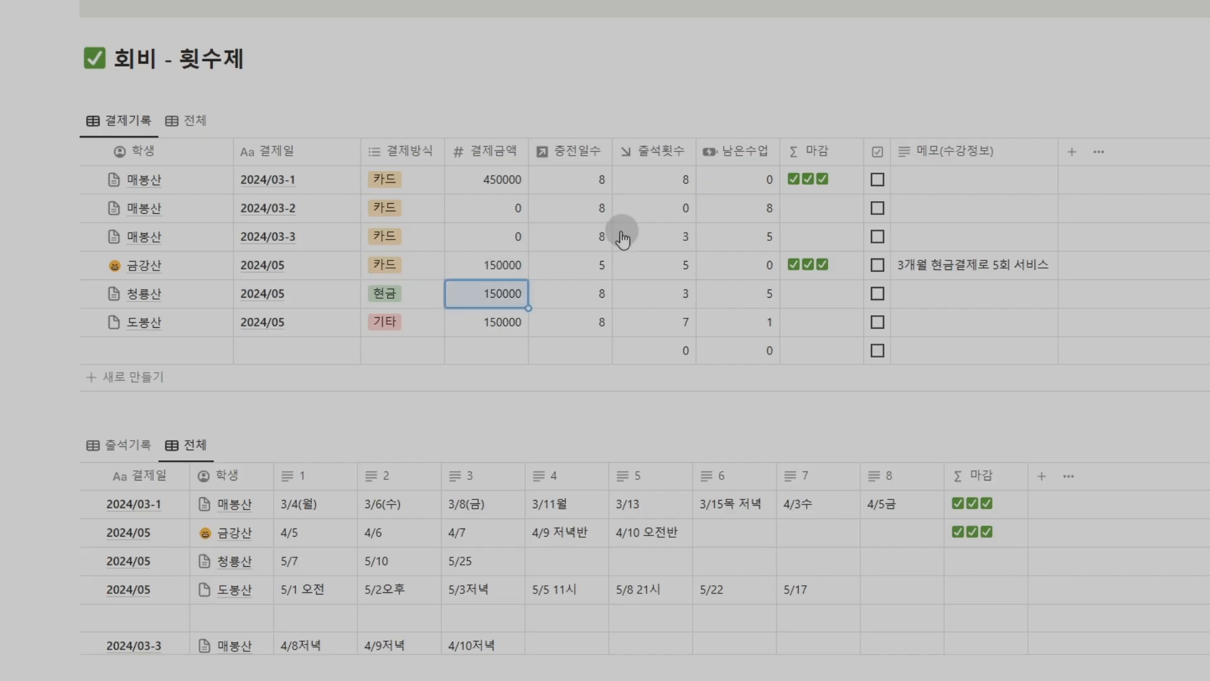
{"action": "left_click", "coordinate": [603, 267]}
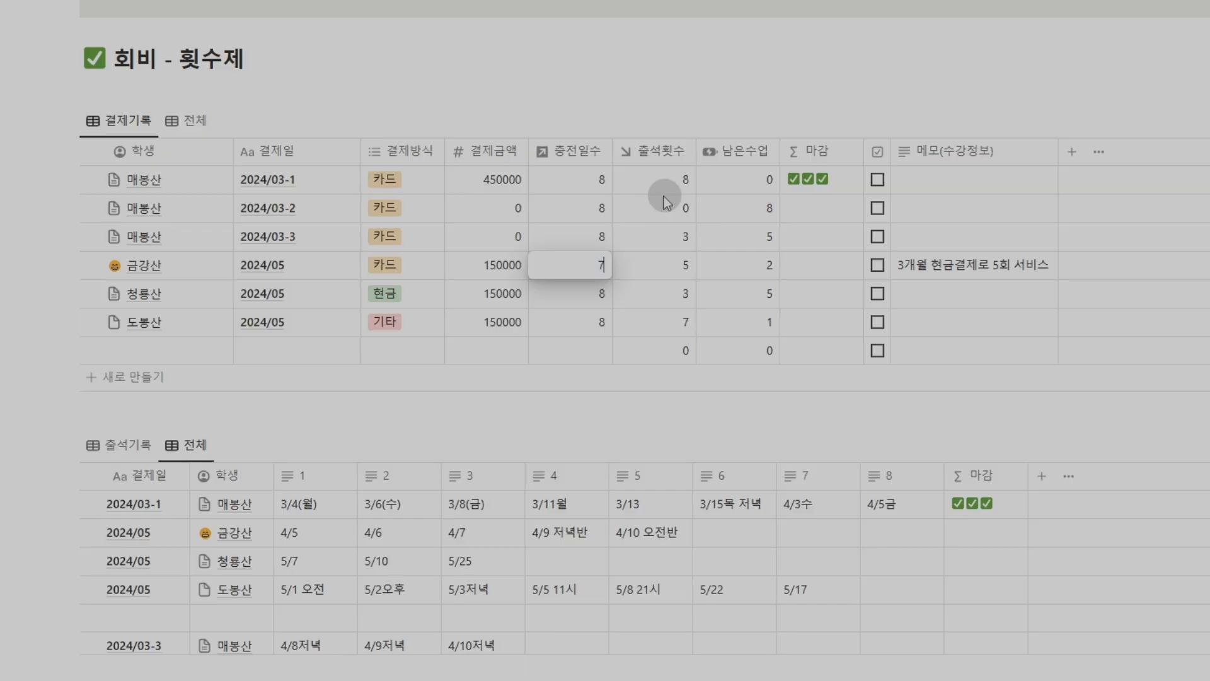
{"action": "type", "text": "7"}
{"action": "key", "text": "Return"}
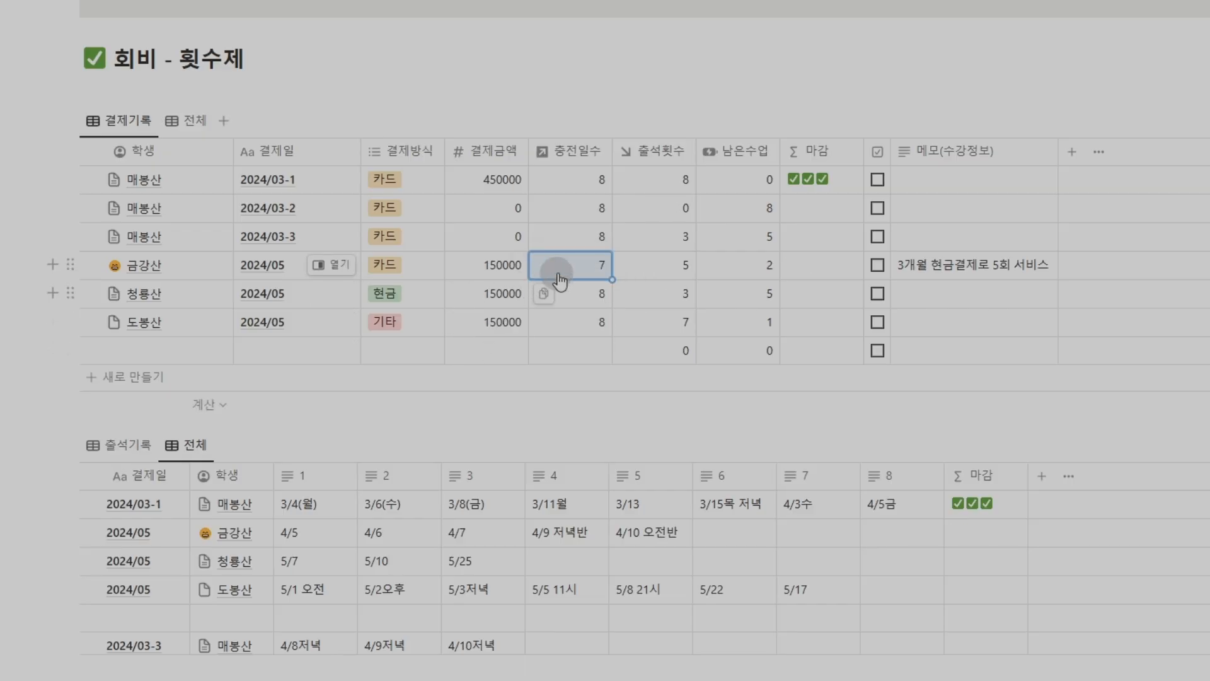
In the second row of the attendance table, enter 4/11 for session 6 and 4/17 저녁반 for session 7
{"action": "scroll", "coordinate": [508, 311], "scroll_direction": "down", "scroll_amount": 3}
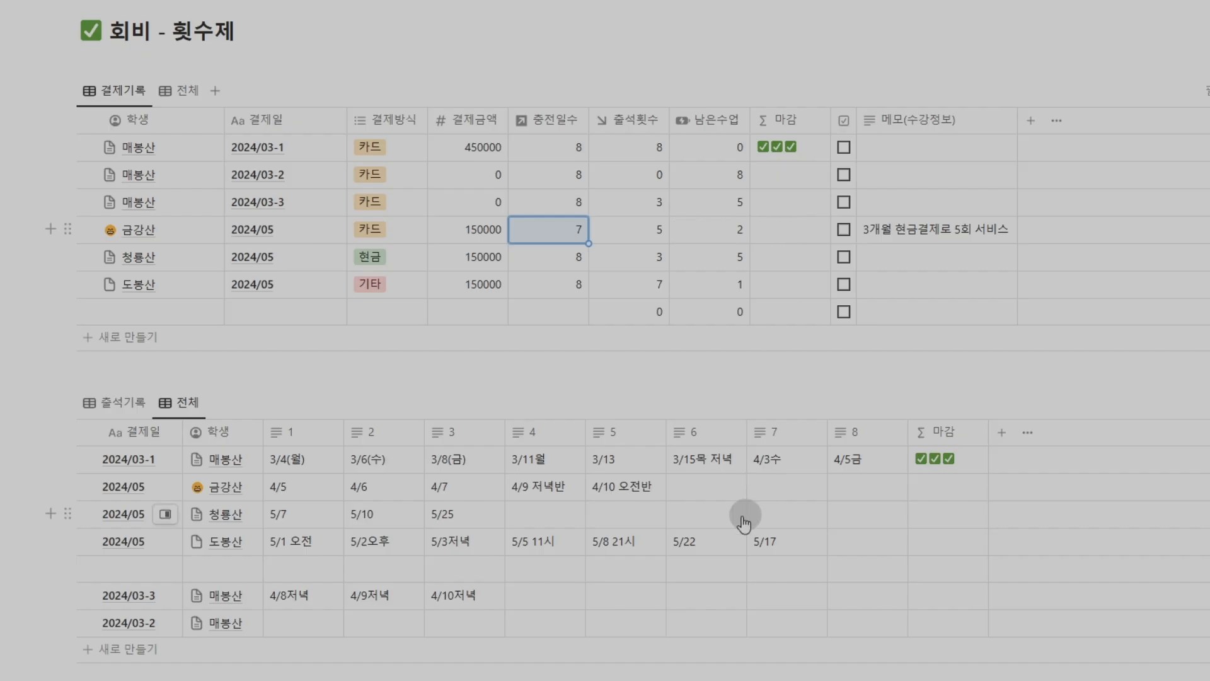
{"action": "left_click", "coordinate": [696, 484]}
{"action": "type", "text": "4/11"}
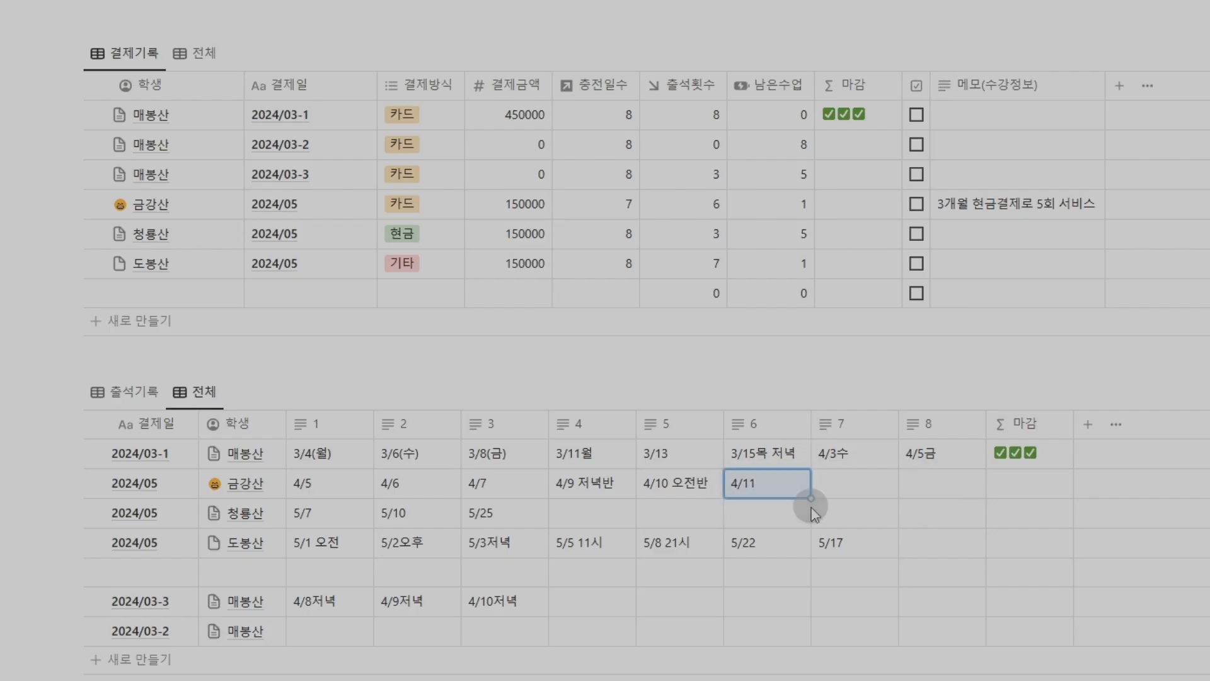
{"action": "left_click", "coordinate": [848, 482]}
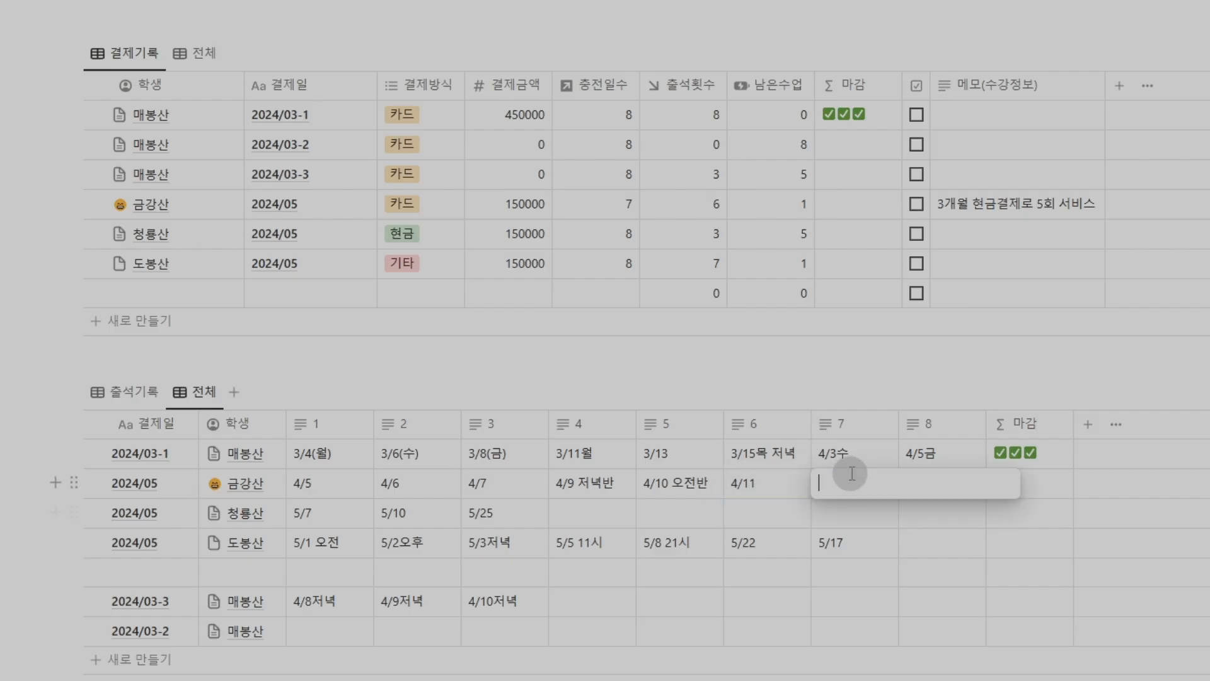
{"action": "type", "text": "4/17"}
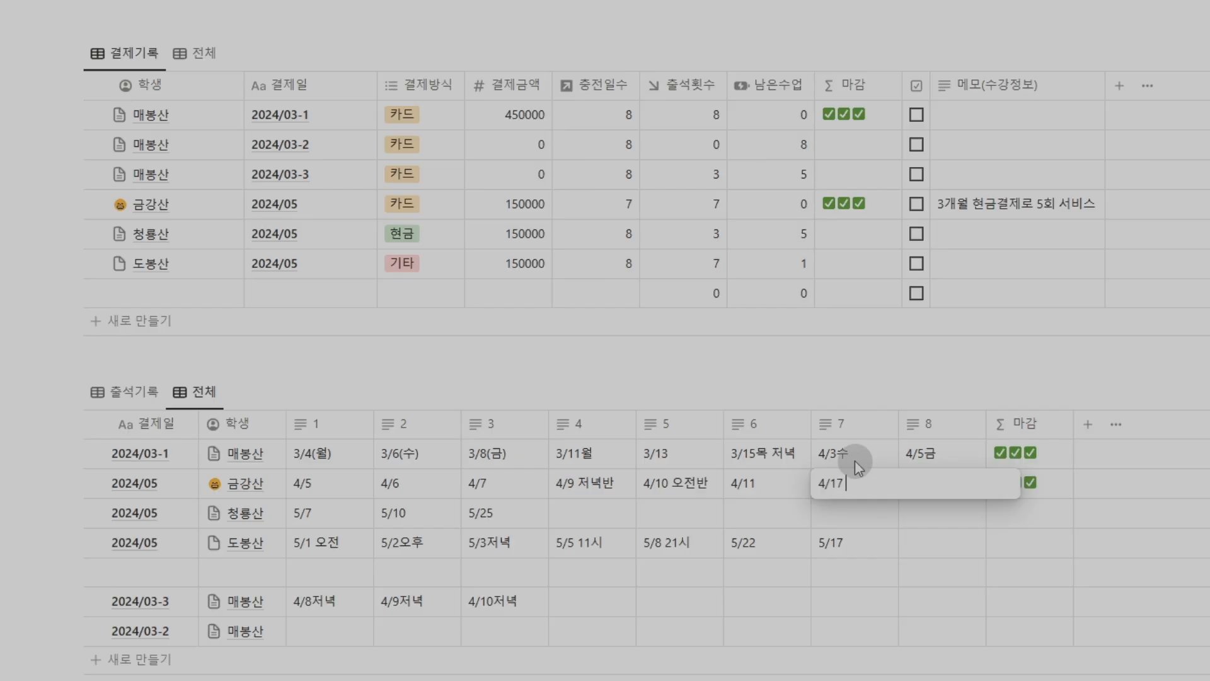
{"action": "type", "text": " 저녁반"}
{"action": "key", "text": "Return"}
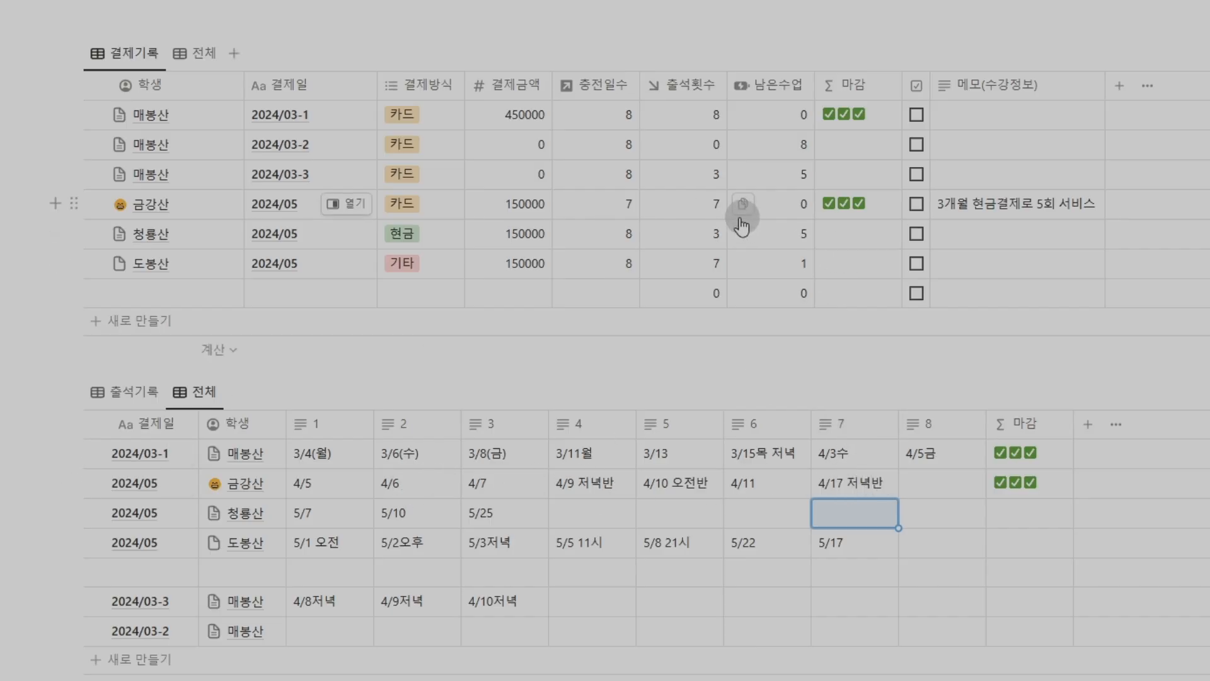
Inspect the fourth payment record's 충전일수 value and 출석횟수 formula, and tick the record's checkbox
{"action": "left_click", "coordinate": [624, 206]}
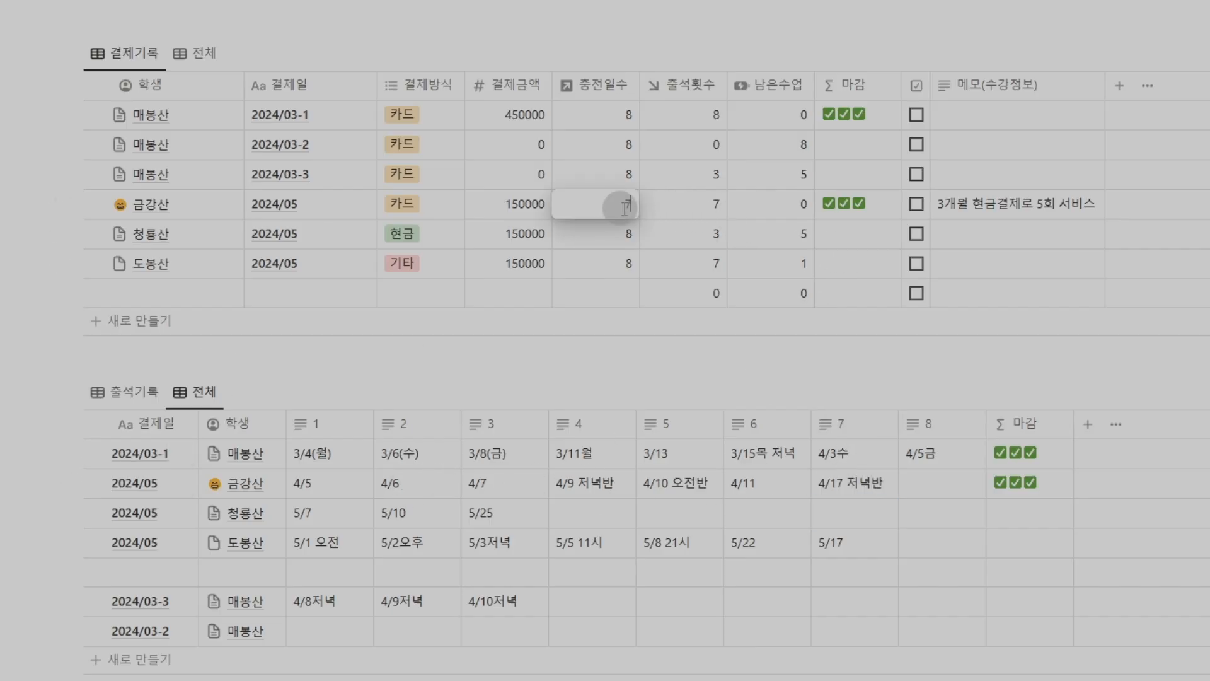
{"action": "left_click", "coordinate": [665, 211]}
{"action": "left_click", "coordinate": [717, 204]}
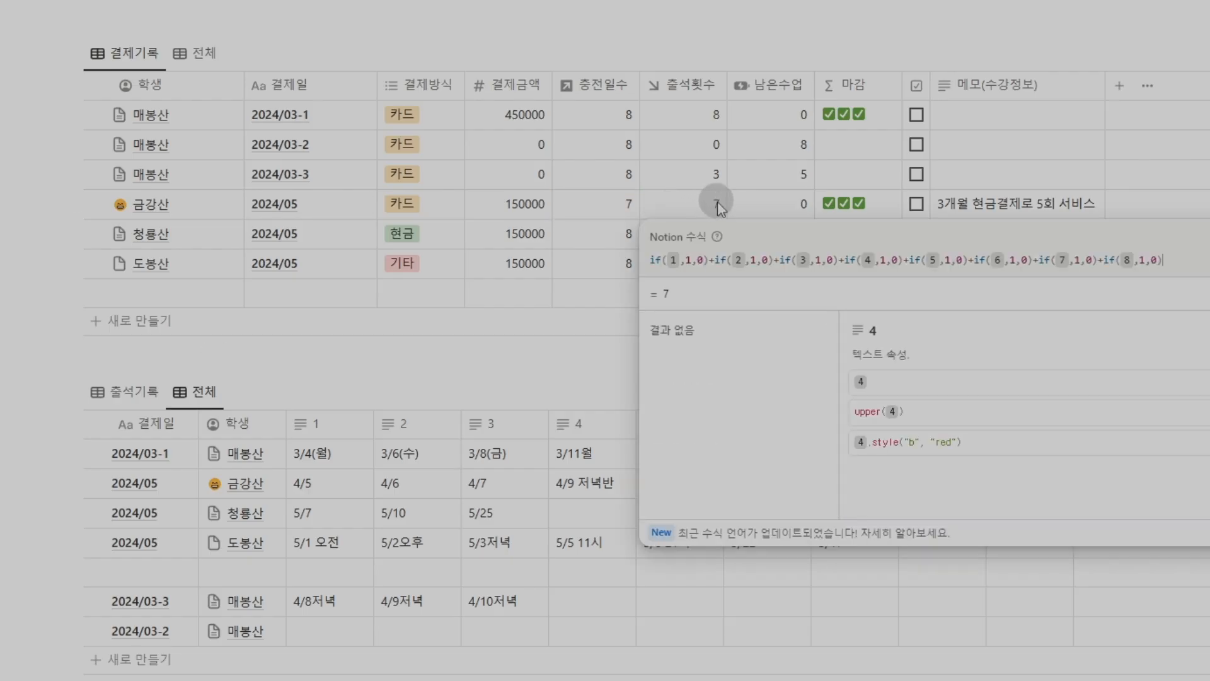
{"action": "key", "text": "Escape"}
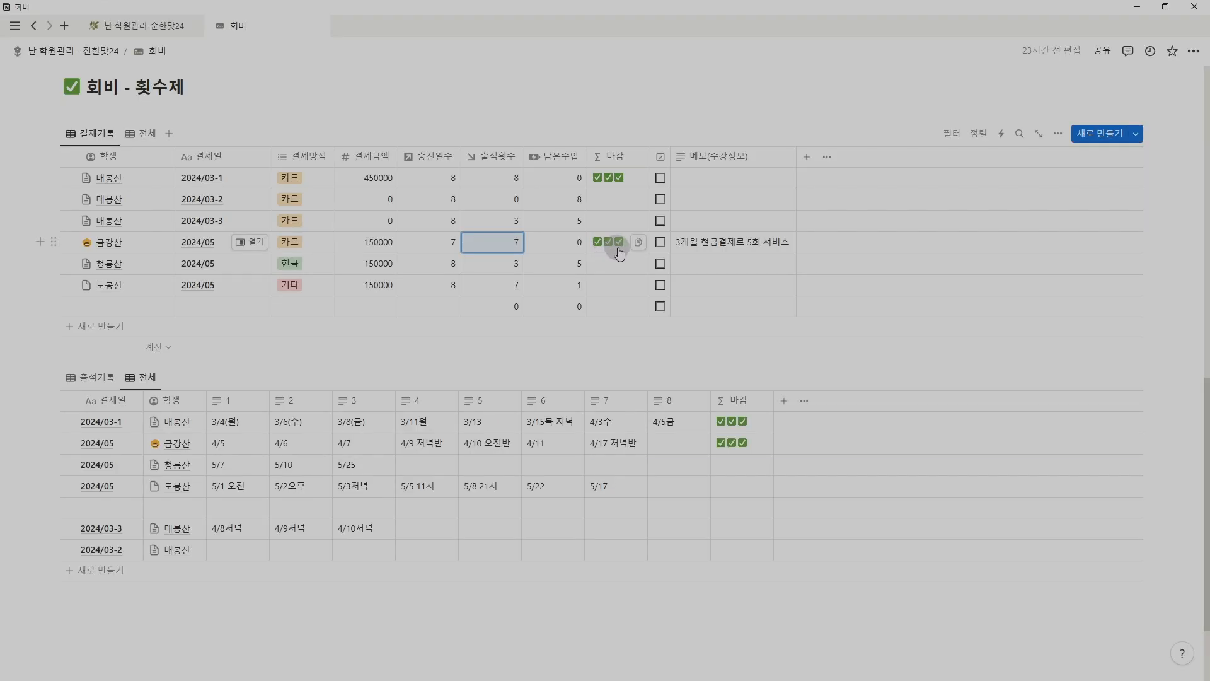
{"action": "left_click", "coordinate": [660, 242]}
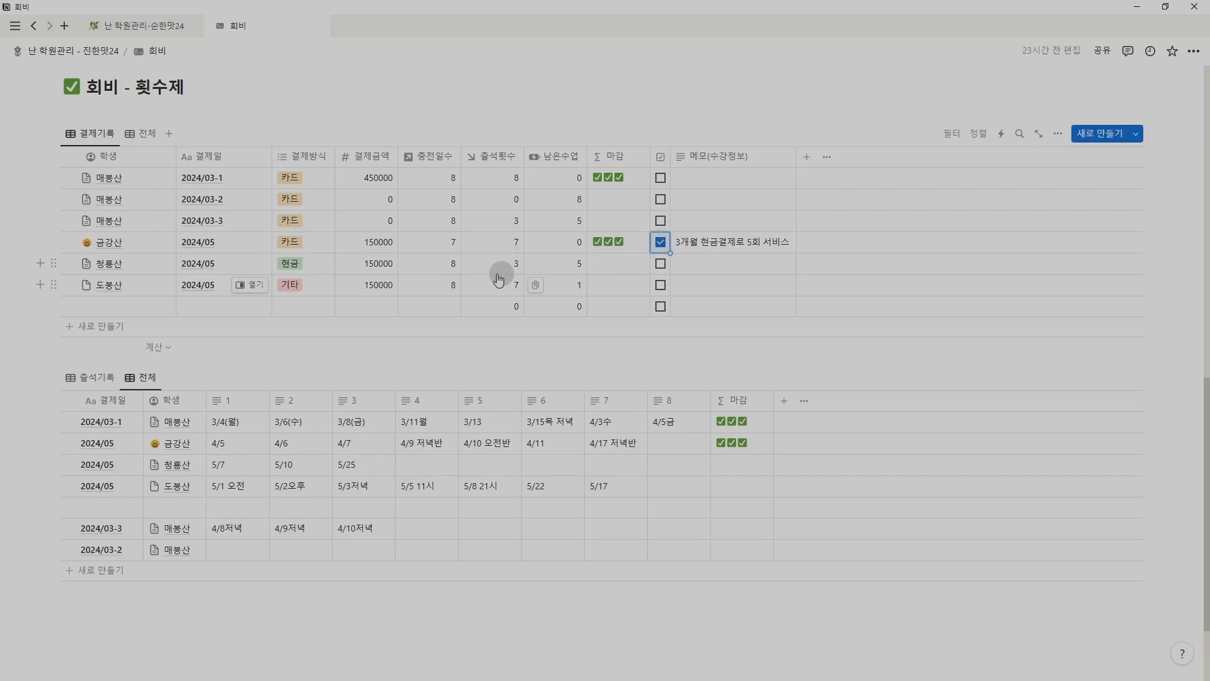
Return from the 회비 page to the 난 학원관리 - 진한맛24 main page
{"action": "scroll", "coordinate": [581, 479], "scroll_direction": "up", "scroll_amount": 9}
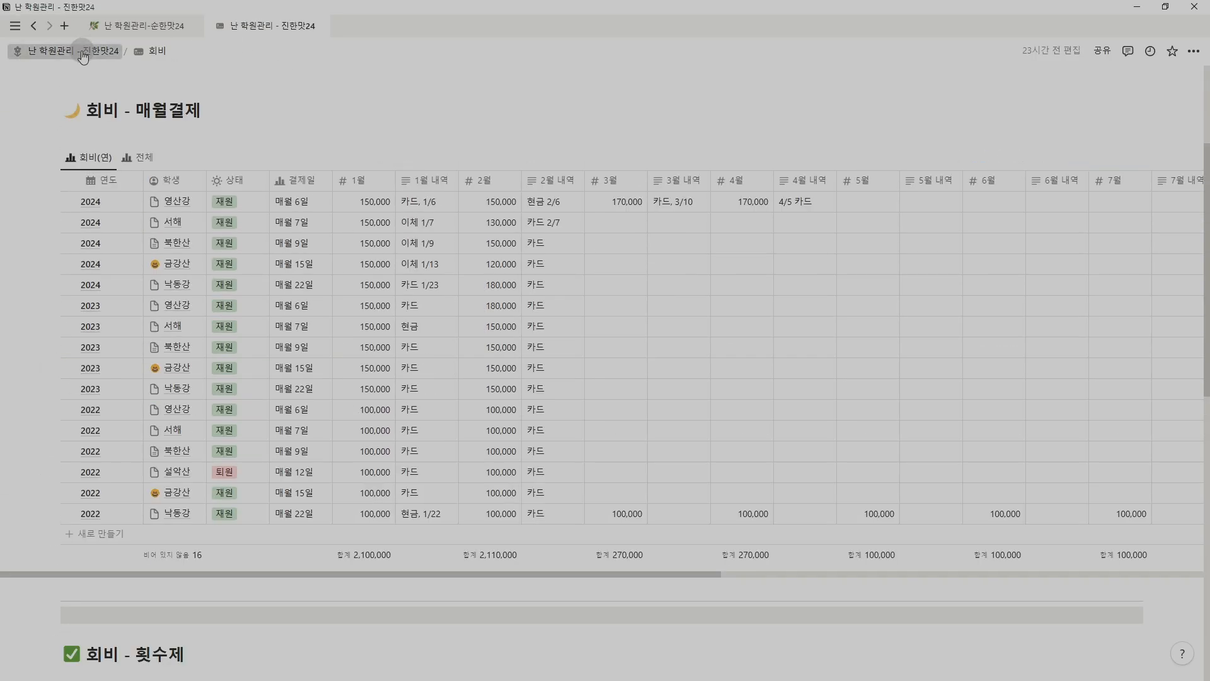
{"action": "left_click", "coordinate": [69, 51]}
{"action": "scroll", "coordinate": [306, 523], "scroll_direction": "down", "scroll_amount": 2}
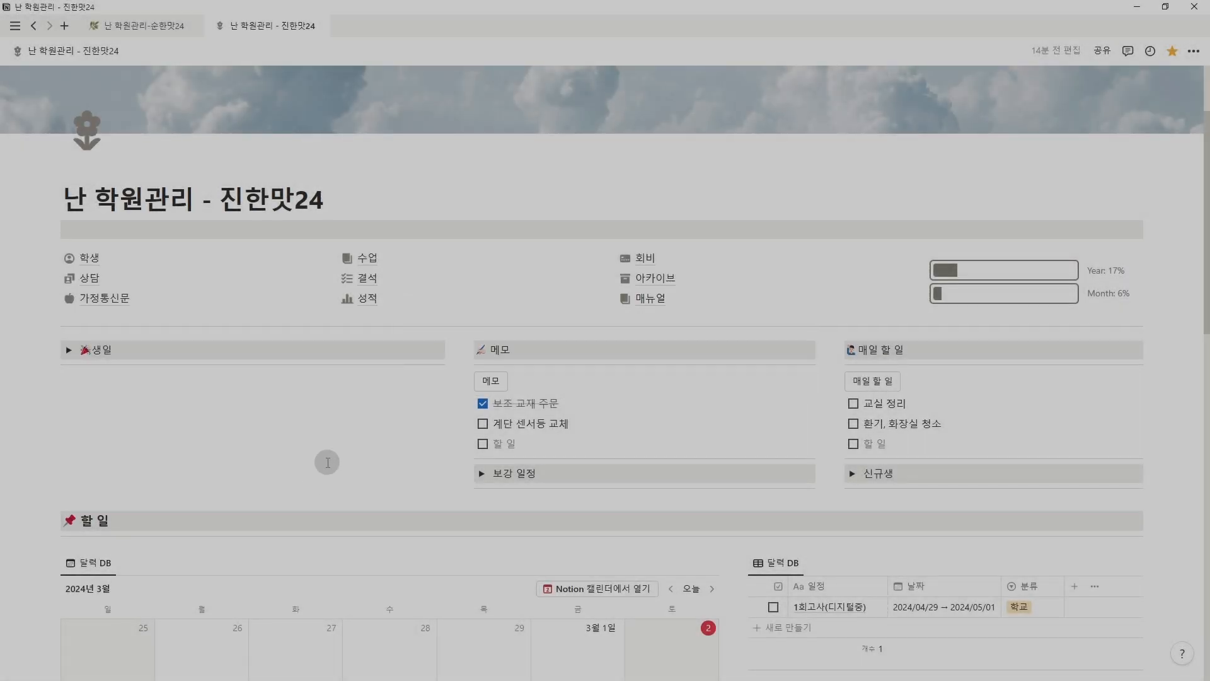
{"action": "scroll", "coordinate": [326, 459], "scroll_direction": "up", "scroll_amount": 1}
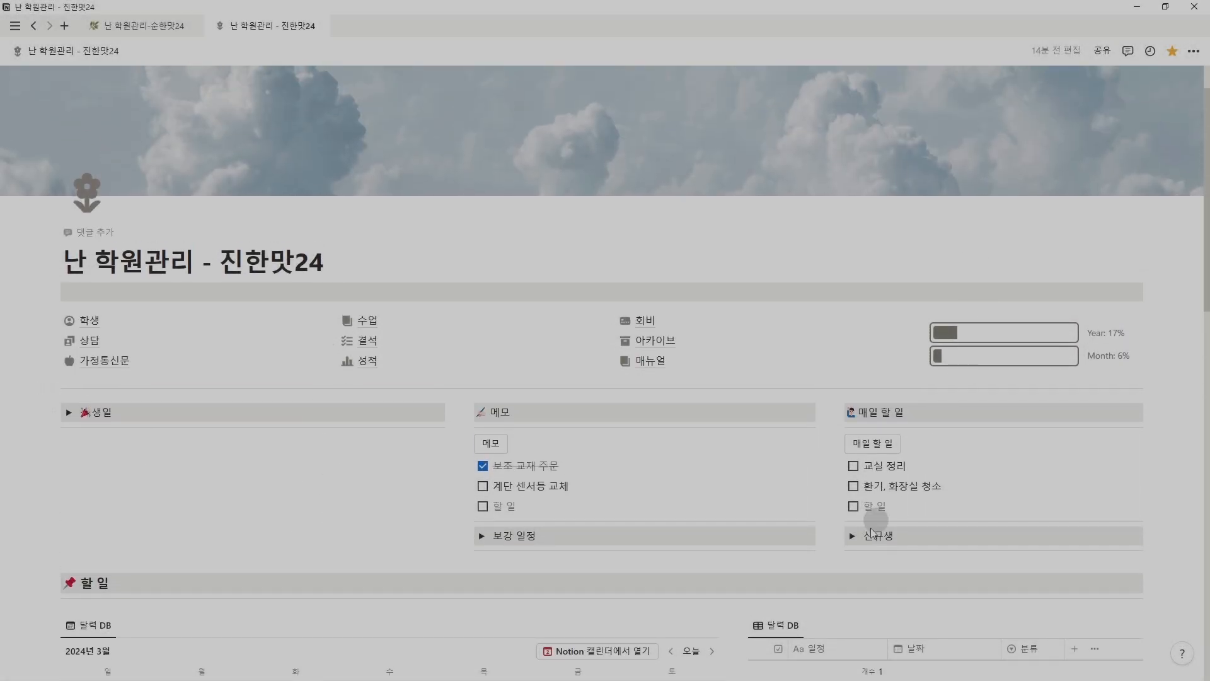
Look over the 난 학원관리-순한맛24 main page for comparison and return to 난 학원관리 - 진한맛24
{"action": "left_click", "coordinate": [168, 29]}
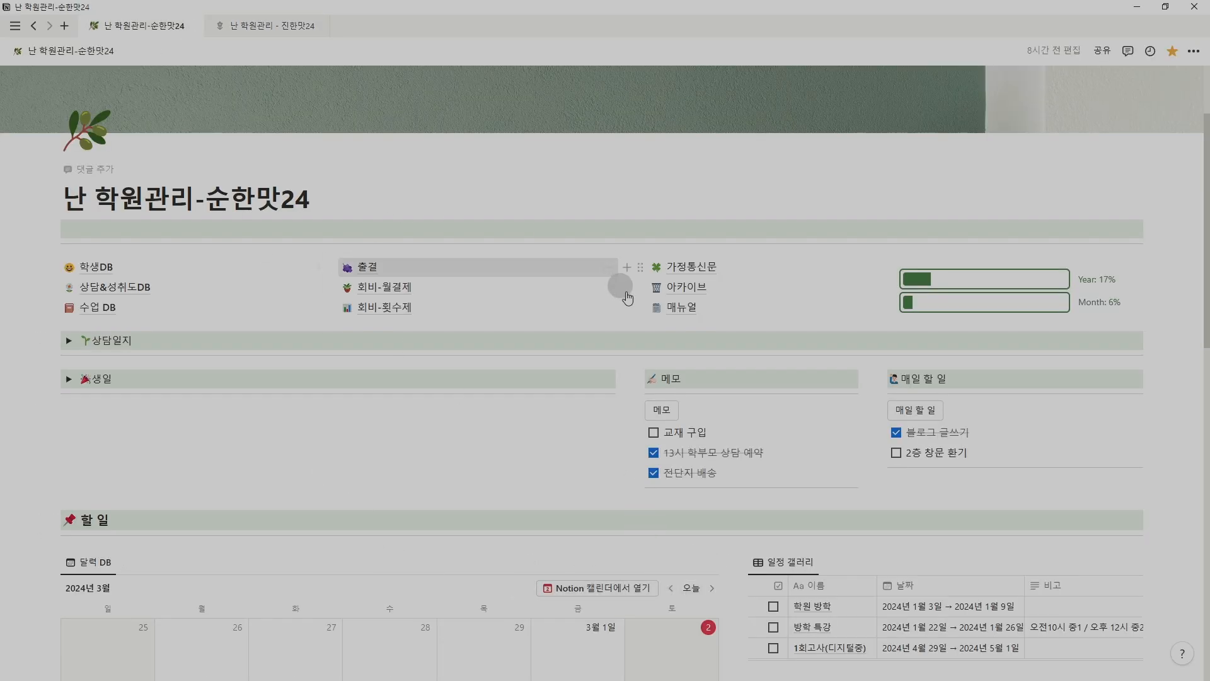
{"action": "scroll", "coordinate": [634, 363], "scroll_direction": "down", "scroll_amount": 2}
{"action": "scroll", "coordinate": [632, 376], "scroll_direction": "up", "scroll_amount": 2}
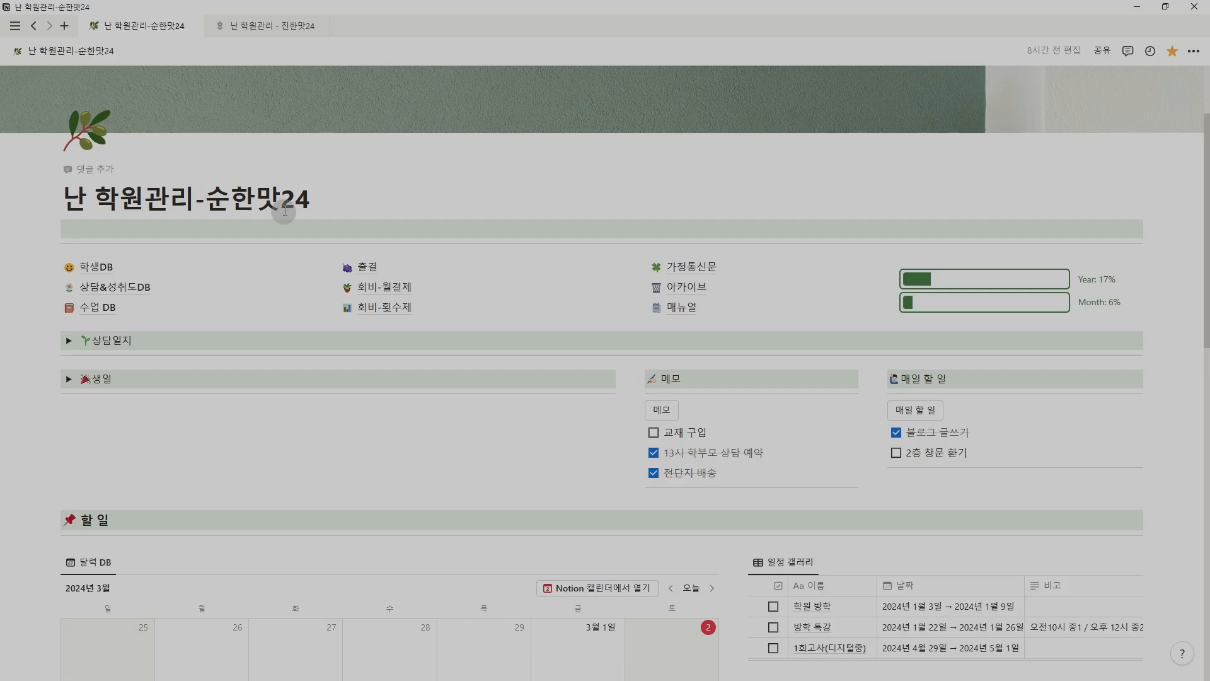
{"action": "left_click", "coordinate": [290, 24]}
Expand the 생일 section to view its March 2024 birthday calendar, and collapse it again
{"action": "scroll", "coordinate": [319, 360], "scroll_direction": "down", "scroll_amount": 2}
{"action": "left_click", "coordinate": [68, 287]}
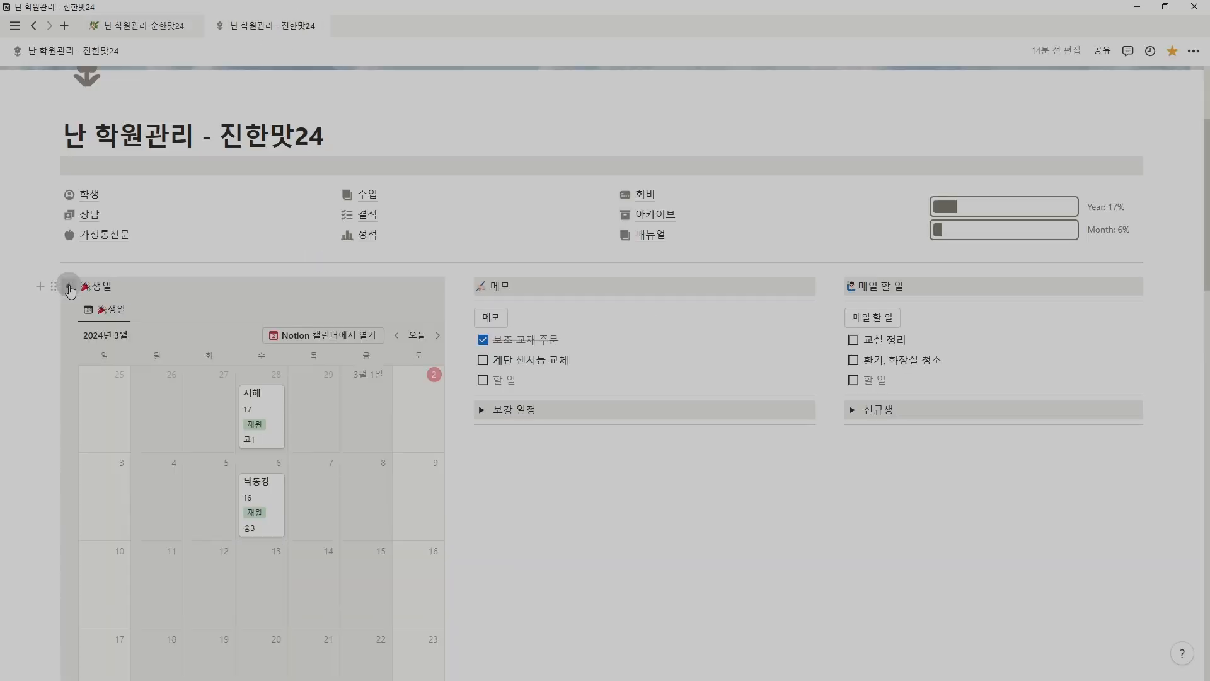
{"action": "scroll", "coordinate": [341, 426], "scroll_direction": "down", "scroll_amount": 1}
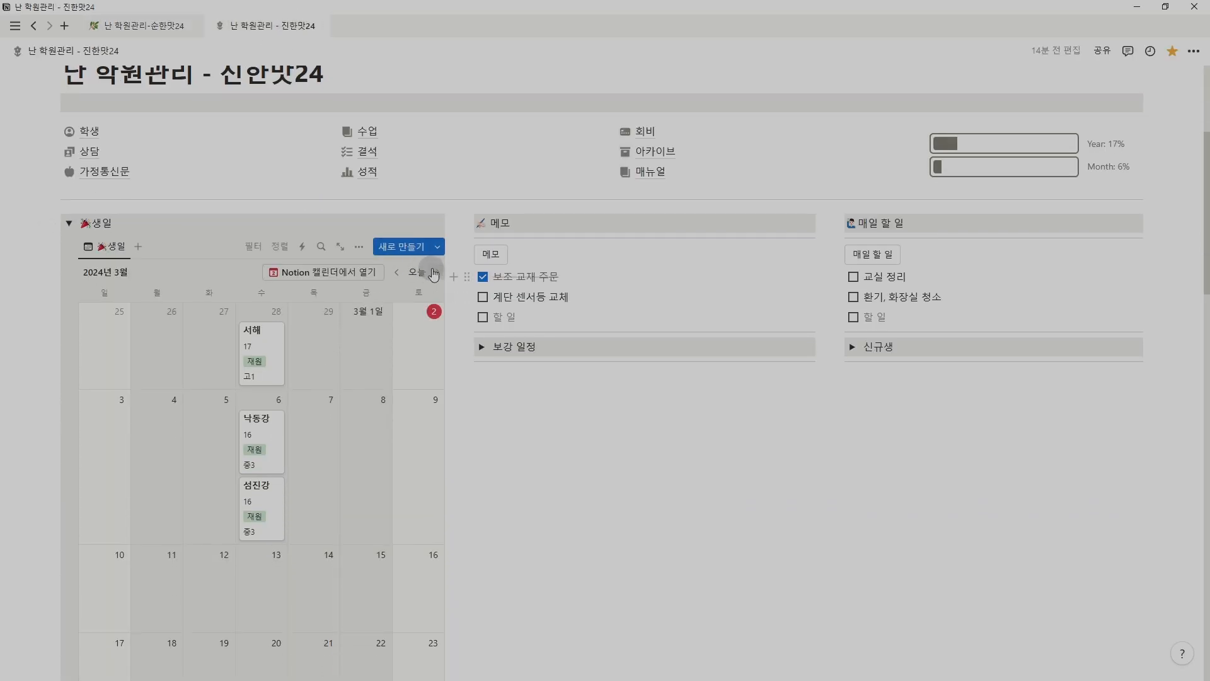
{"action": "left_click", "coordinate": [80, 220]}
{"action": "left_click", "coordinate": [69, 224]}
{"action": "left_click", "coordinate": [69, 224]}
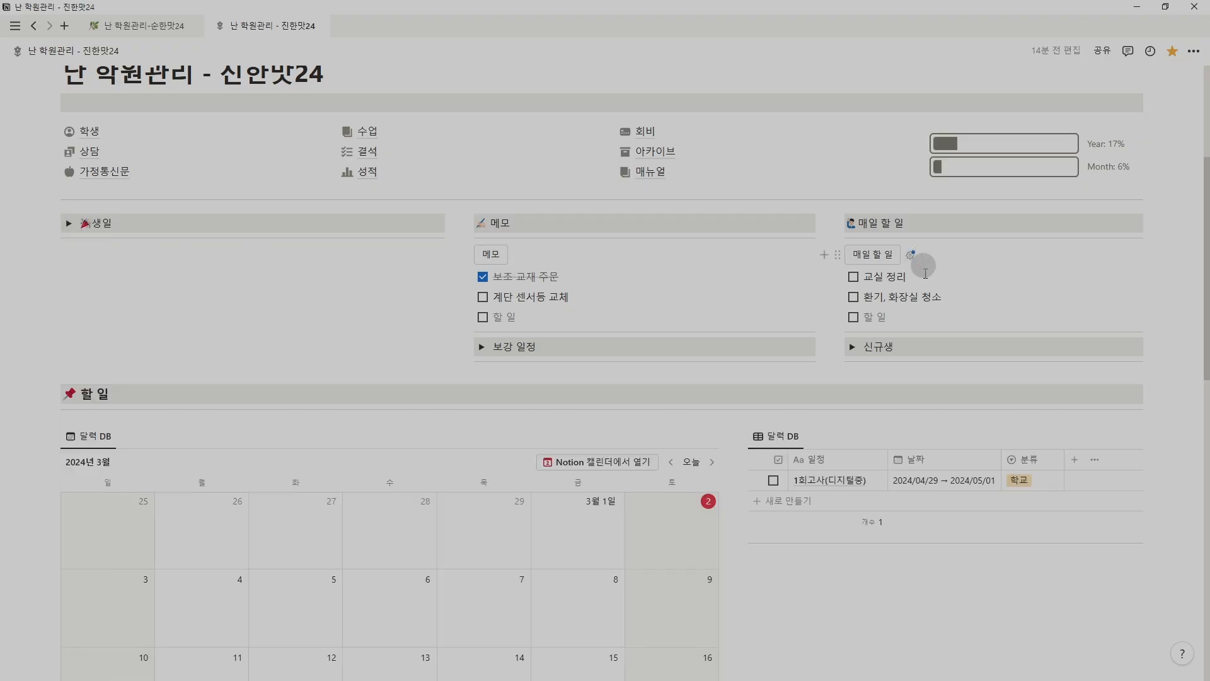
Check off 교실 정리 and 환기, 화장실 청소 in 매일 할 일, and remove the blank to-do under 메모
{"action": "left_click", "coordinate": [855, 297]}
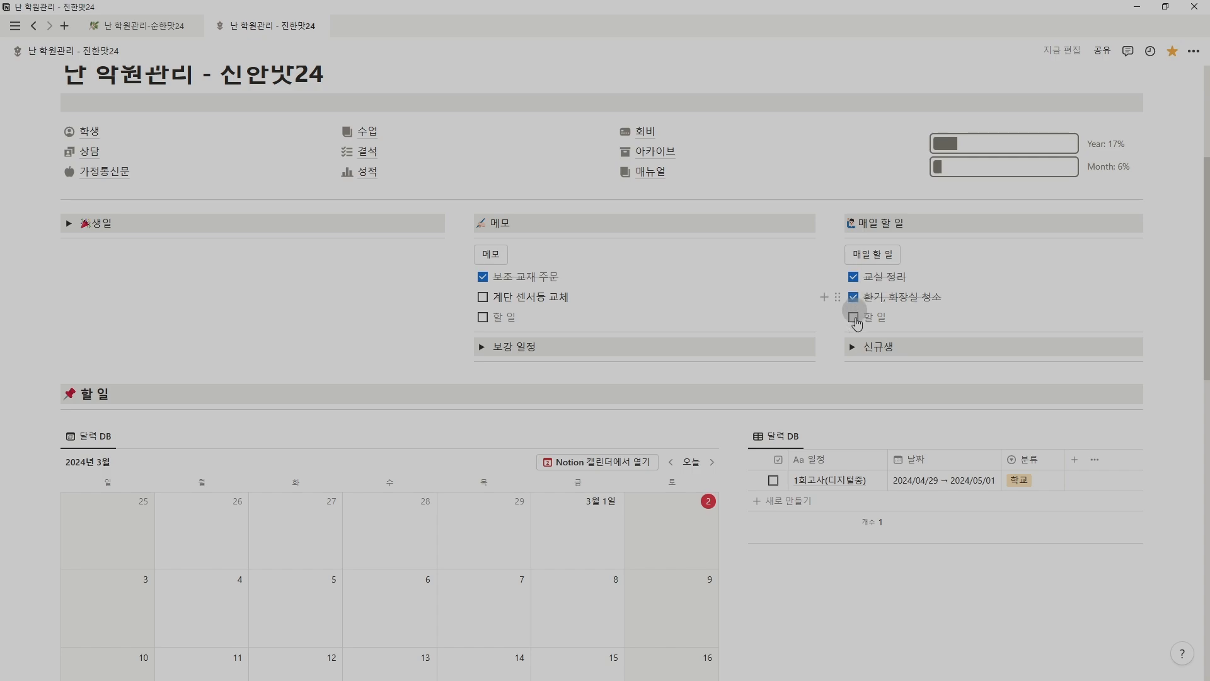
{"action": "left_click", "coordinate": [552, 317]}
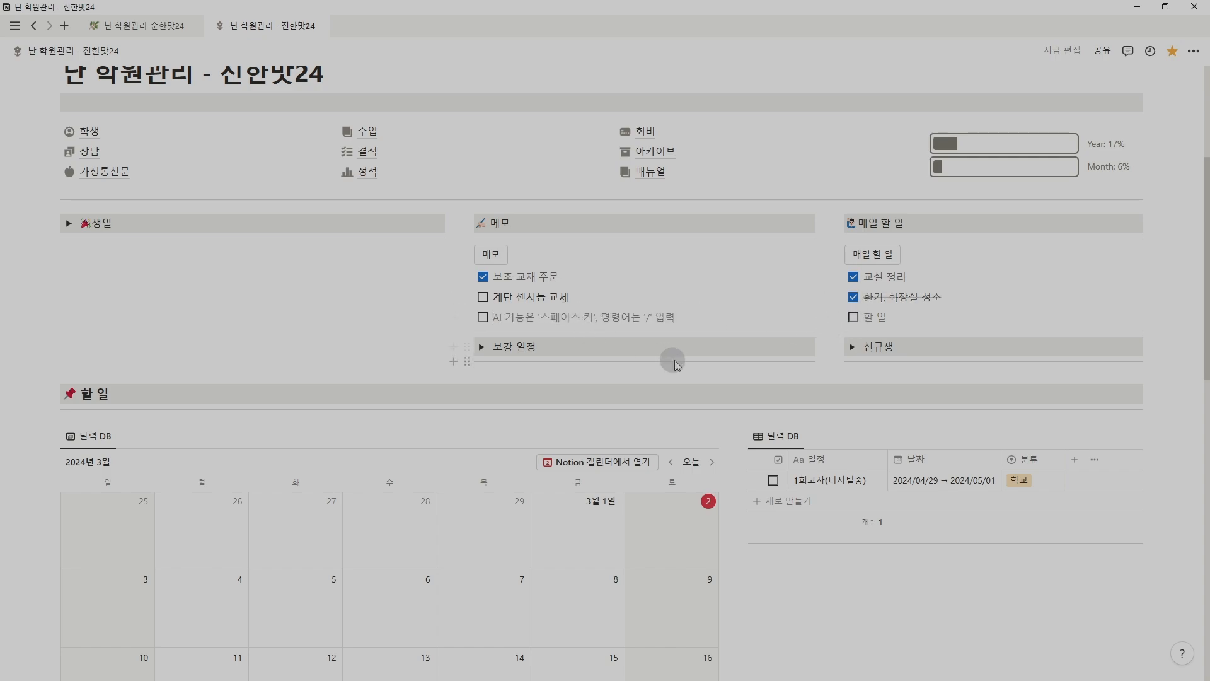
{"action": "type", "text": "업미"}
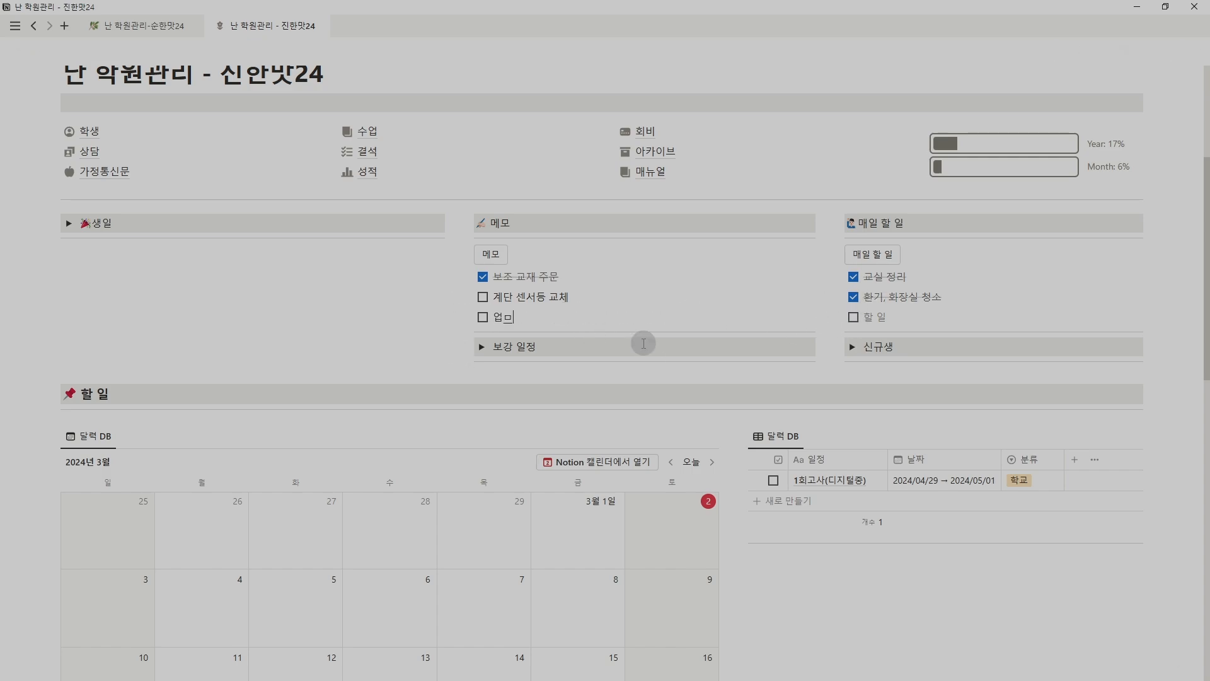
{"action": "key", "text": "BackSpace"}
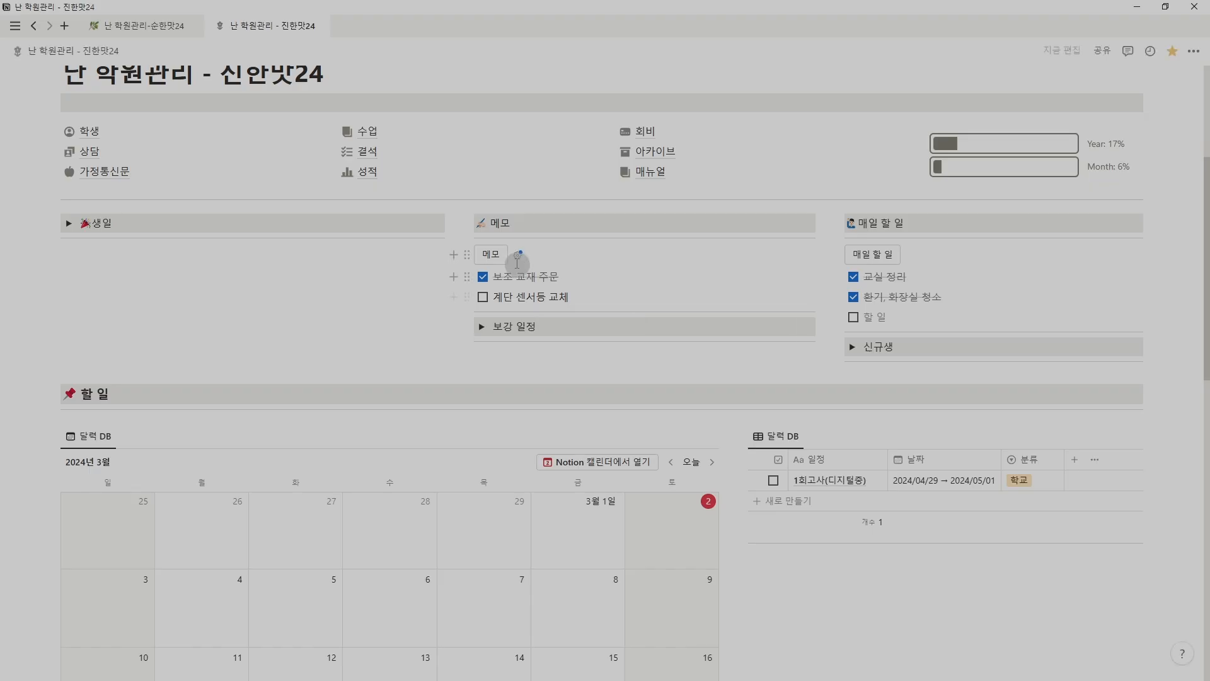
Add a new to-do reading 업무 above the existing items in the 메모 section
{"action": "left_click", "coordinate": [495, 254]}
{"action": "type", "text": "이"}
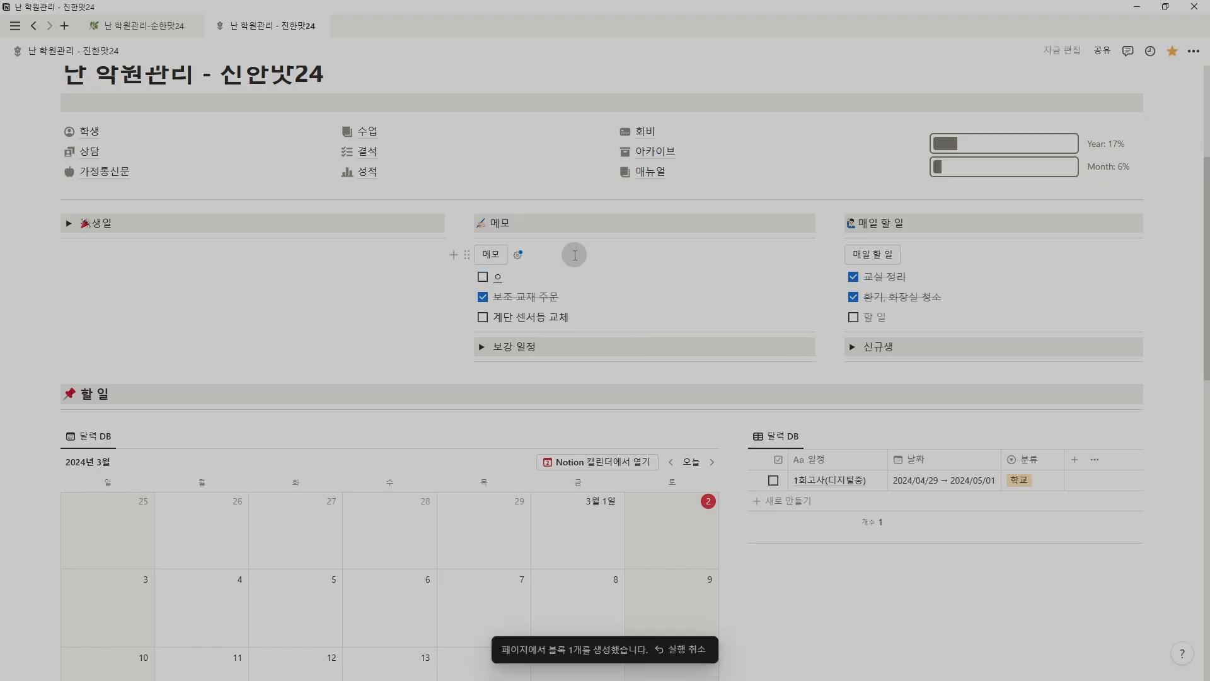
{"action": "type", "text": "업무"}
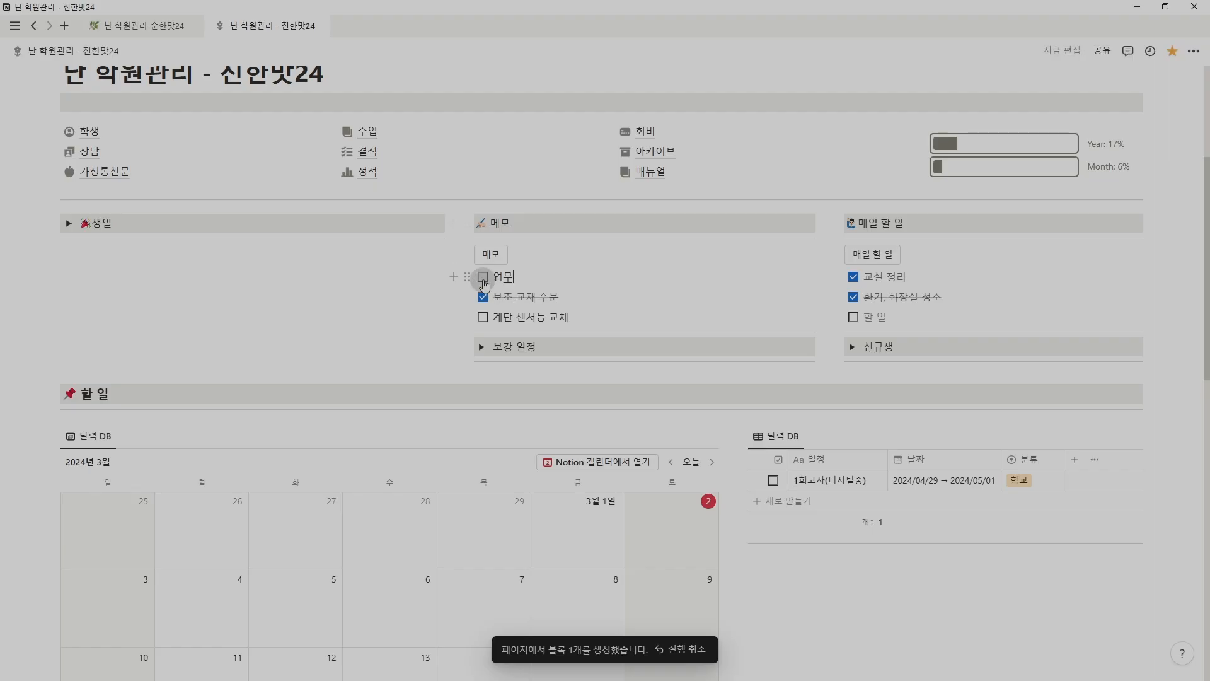
{"action": "left_click", "coordinate": [483, 279]}
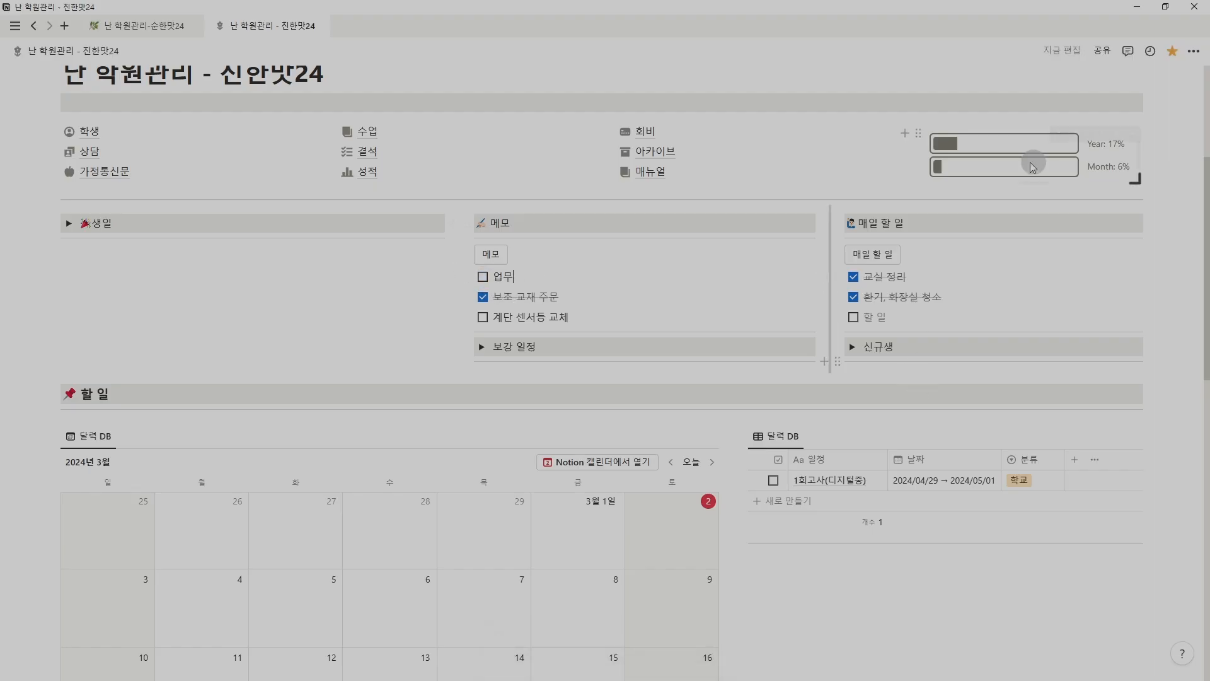
View the contents of the 보강 일정 and 신규생 sections, collapsing each one again
{"action": "left_click", "coordinate": [480, 346]}
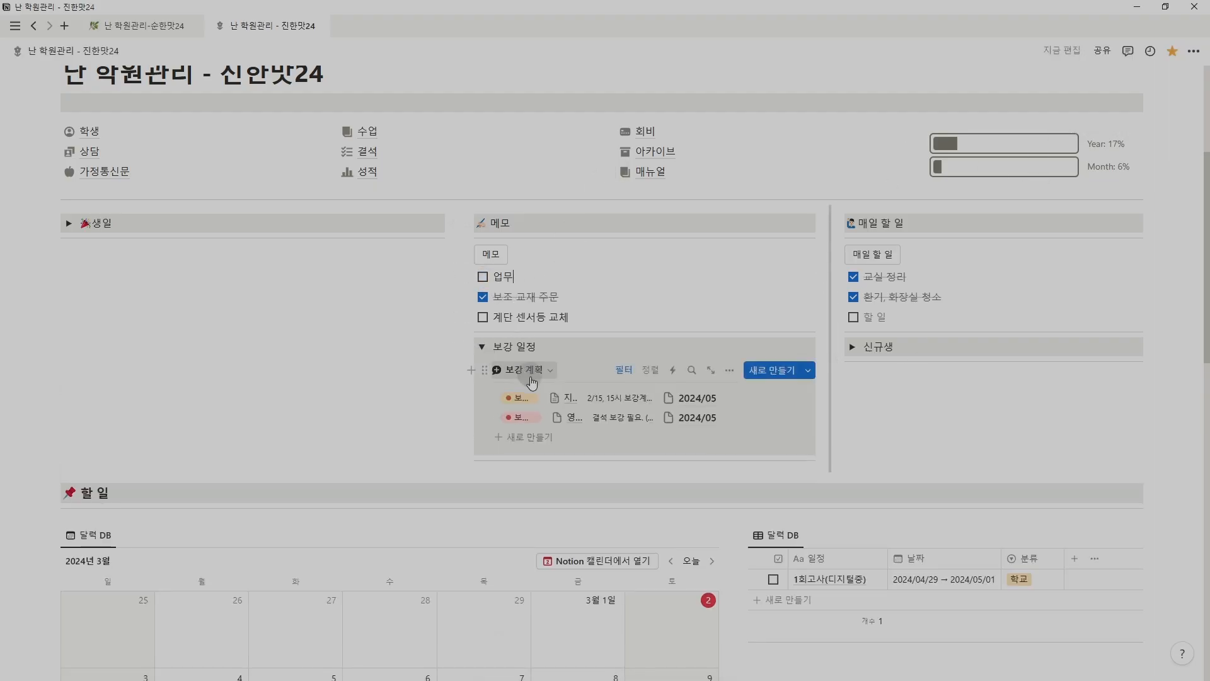
{"action": "left_click", "coordinate": [481, 346]}
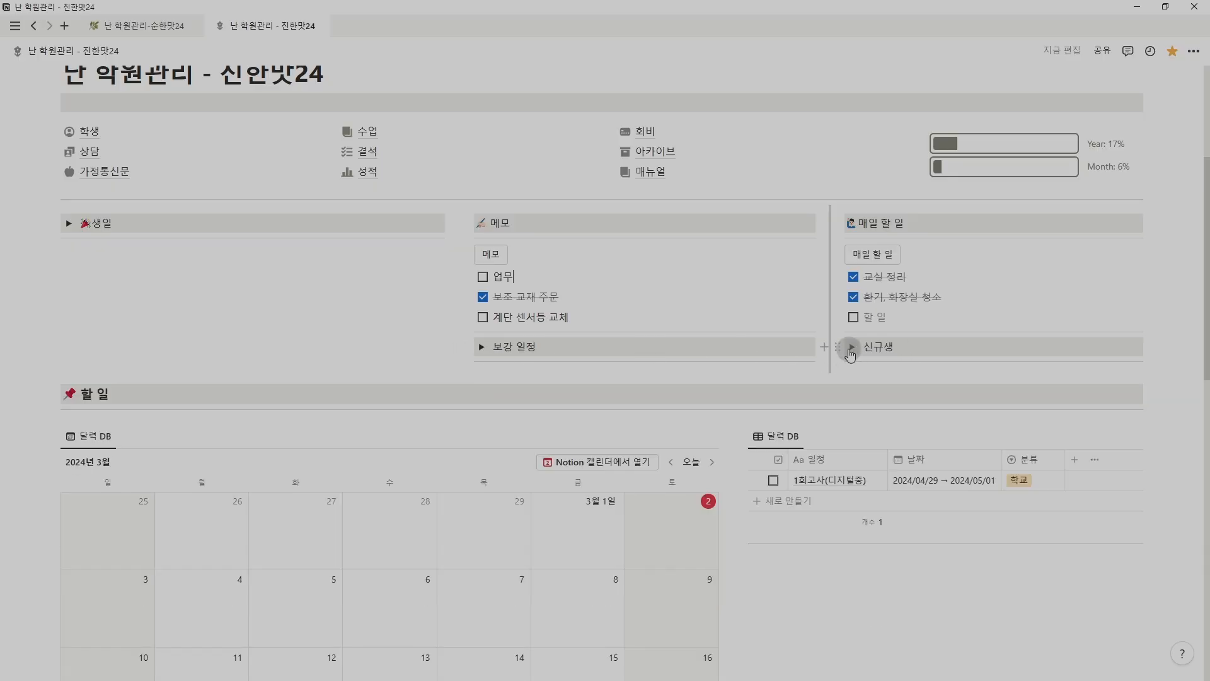
{"action": "left_click", "coordinate": [853, 347]}
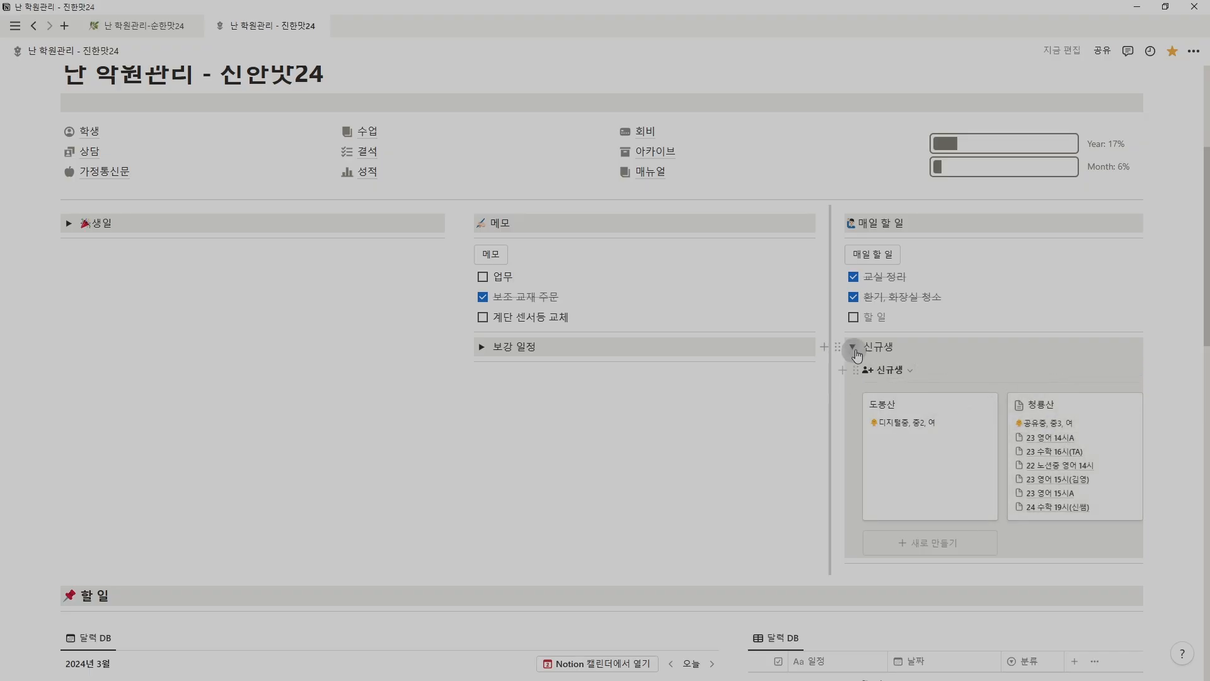
{"action": "left_click", "coordinate": [850, 351]}
Display April 2024 in the 할 일 calendar and select the 체험학습(노션중) event
{"action": "scroll", "coordinate": [225, 331], "scroll_direction": "down", "scroll_amount": 3}
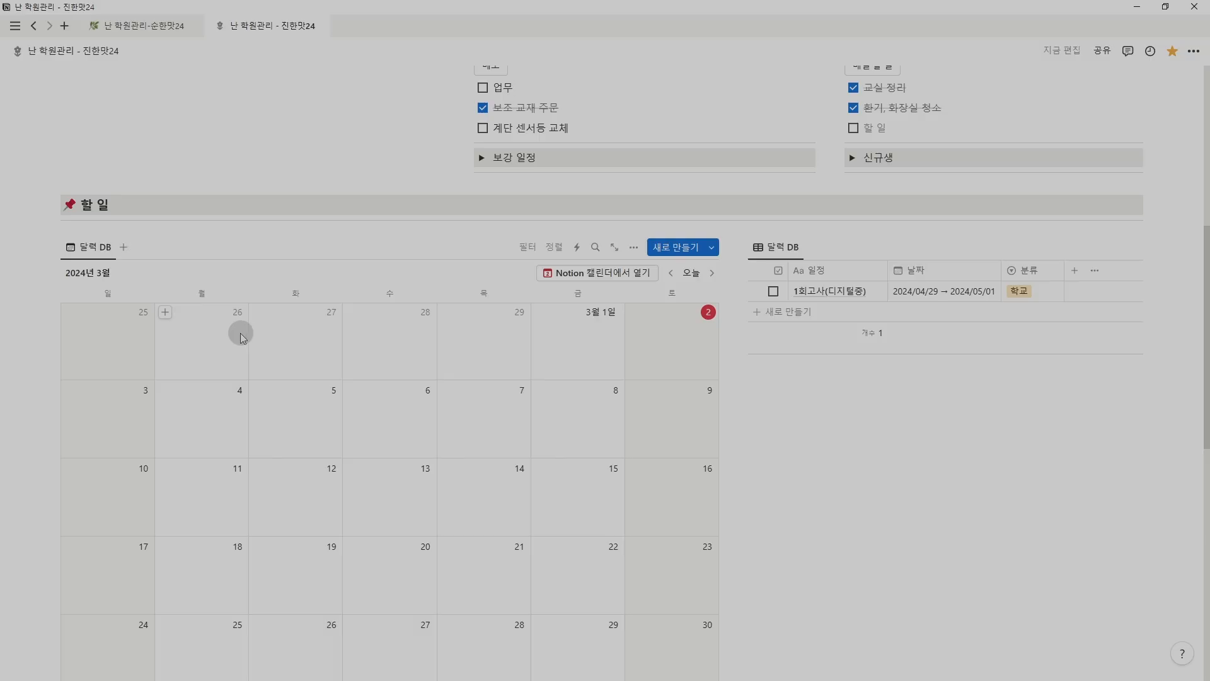
{"action": "scroll", "coordinate": [242, 332], "scroll_direction": "down", "scroll_amount": 2}
{"action": "left_click", "coordinate": [713, 148]}
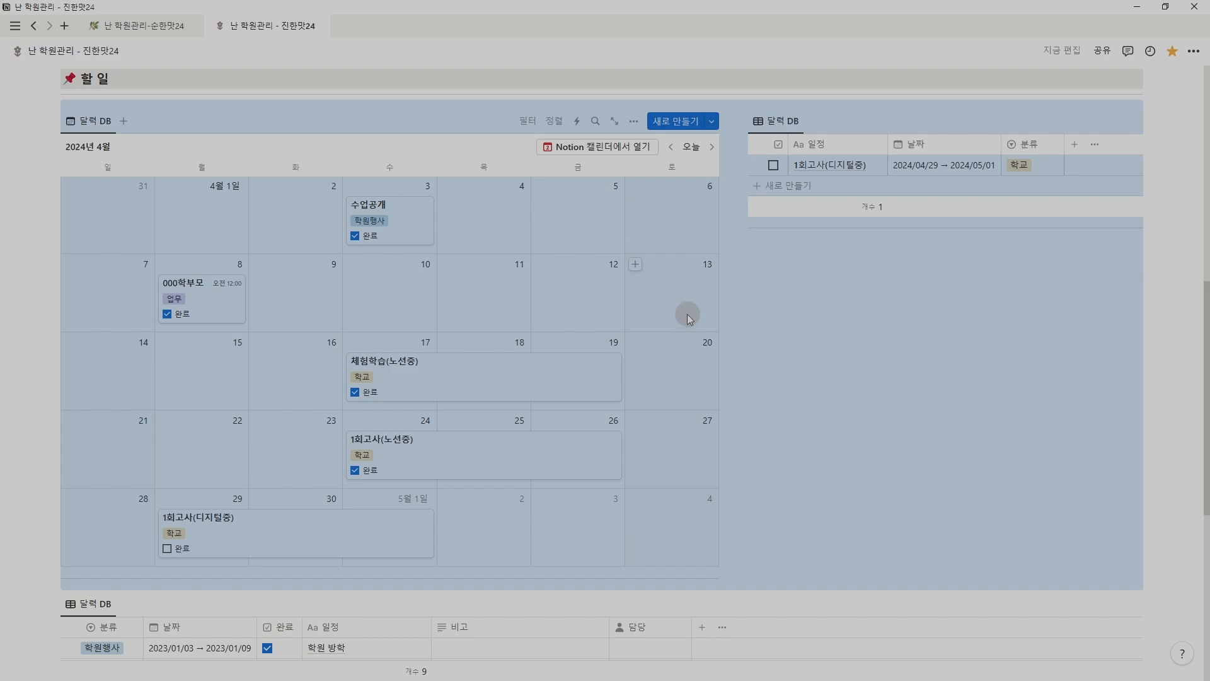
{"action": "mouse_move", "coordinate": [347, 378]}
{"action": "left_mouse_down"}
{"action": "mouse_move", "coordinate": [324, 386]}
{"action": "mouse_move", "coordinate": [345, 379]}
{"action": "left_mouse_up"}
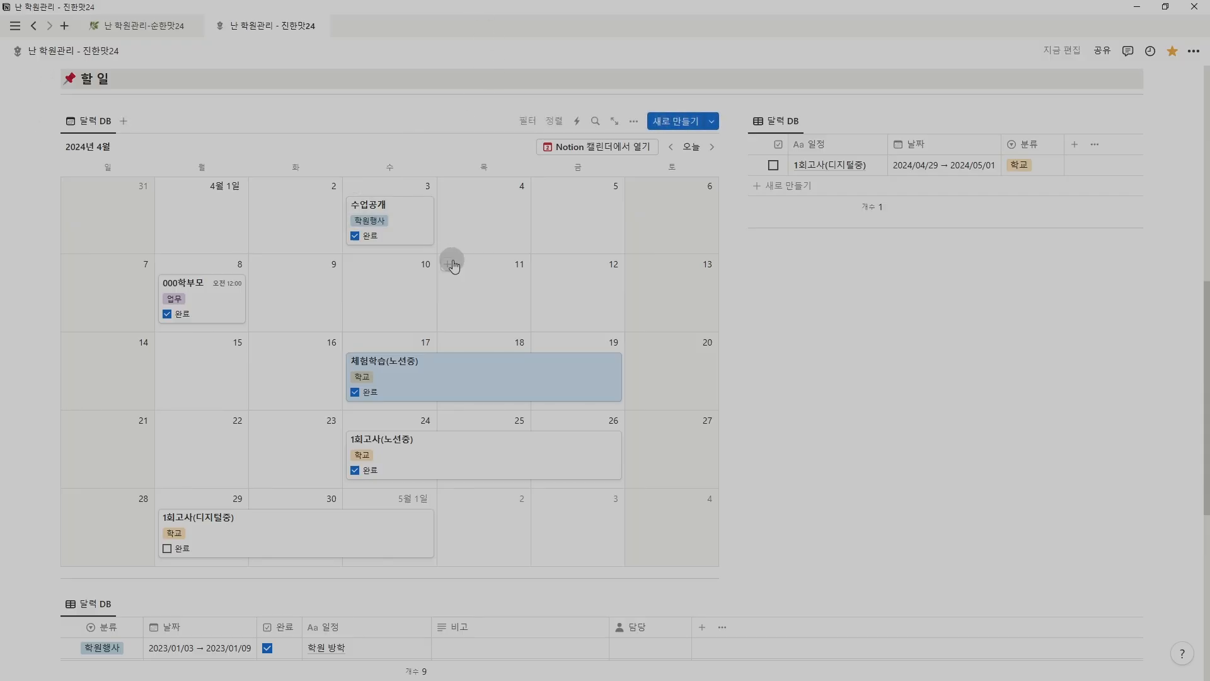
Clear the 완료 mark of the 수업공개, 000학부모 상담 and 체험학습(노션중) events in the April calendar
{"action": "scroll", "coordinate": [567, 334], "scroll_direction": "up", "scroll_amount": 1}
{"action": "left_click", "coordinate": [355, 298]}
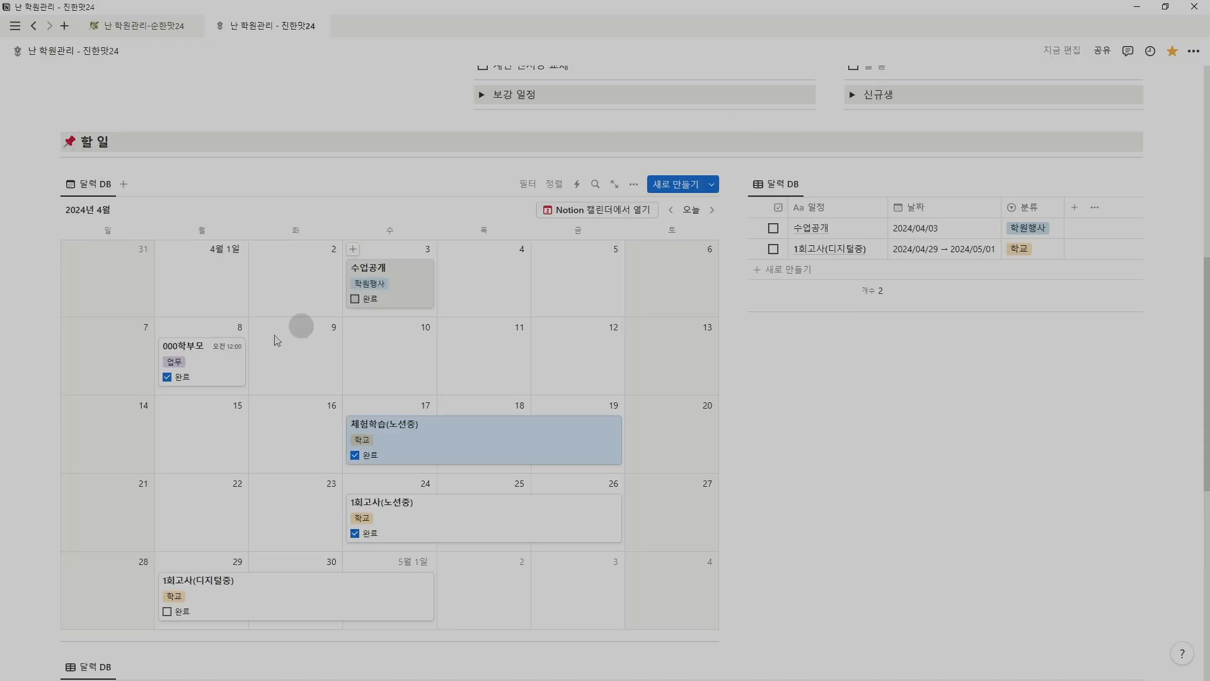
{"action": "left_click", "coordinate": [166, 377]}
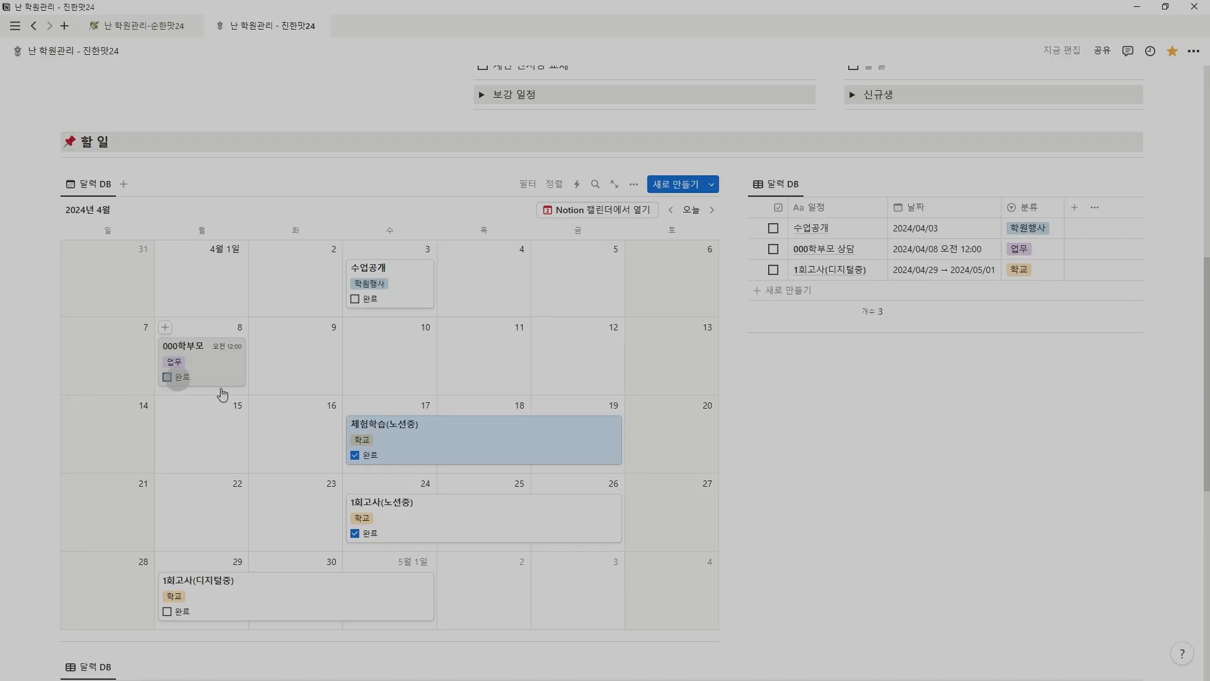
{"action": "left_click", "coordinate": [355, 455]}
Mark 수업공개, 000학부모 상담 and 체험학습(노션중) as complete in the open-schedule table beside the calendar
{"action": "left_click", "coordinate": [774, 228]}
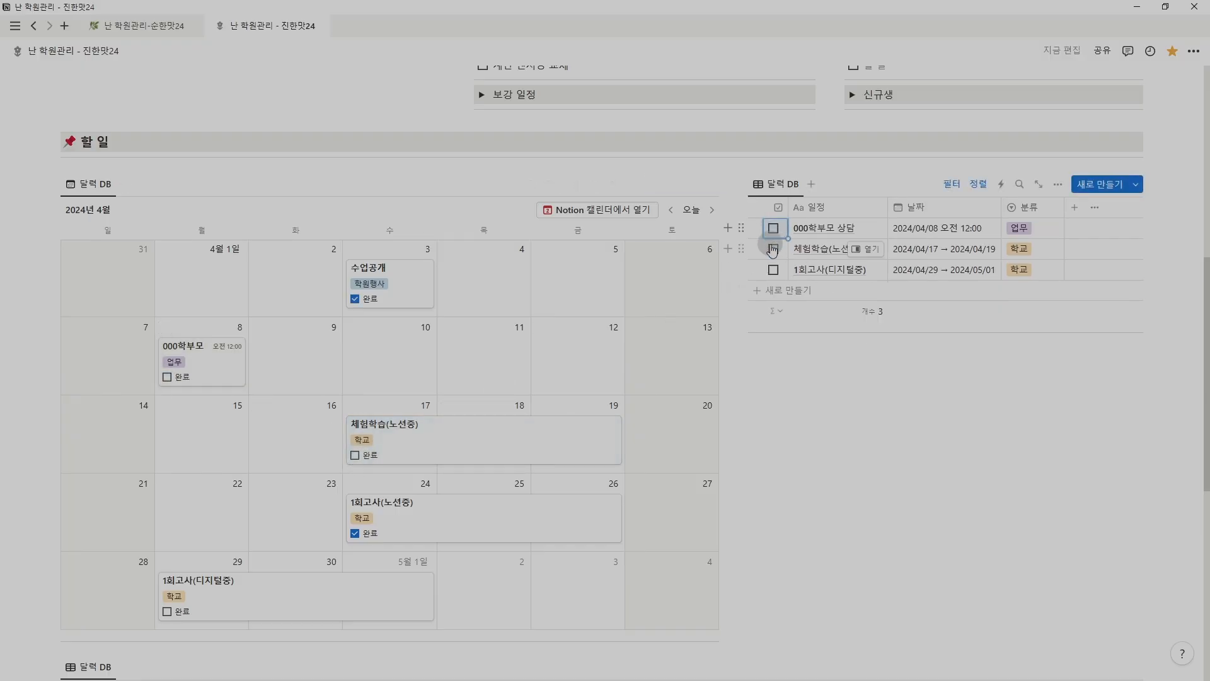
{"action": "left_click", "coordinate": [774, 228]}
{"action": "left_click", "coordinate": [773, 228]}
Review the full 달력 DB schedule table below the calendar, and open the 학생 page
{"action": "scroll", "coordinate": [309, 335], "scroll_direction": "down", "scroll_amount": 7}
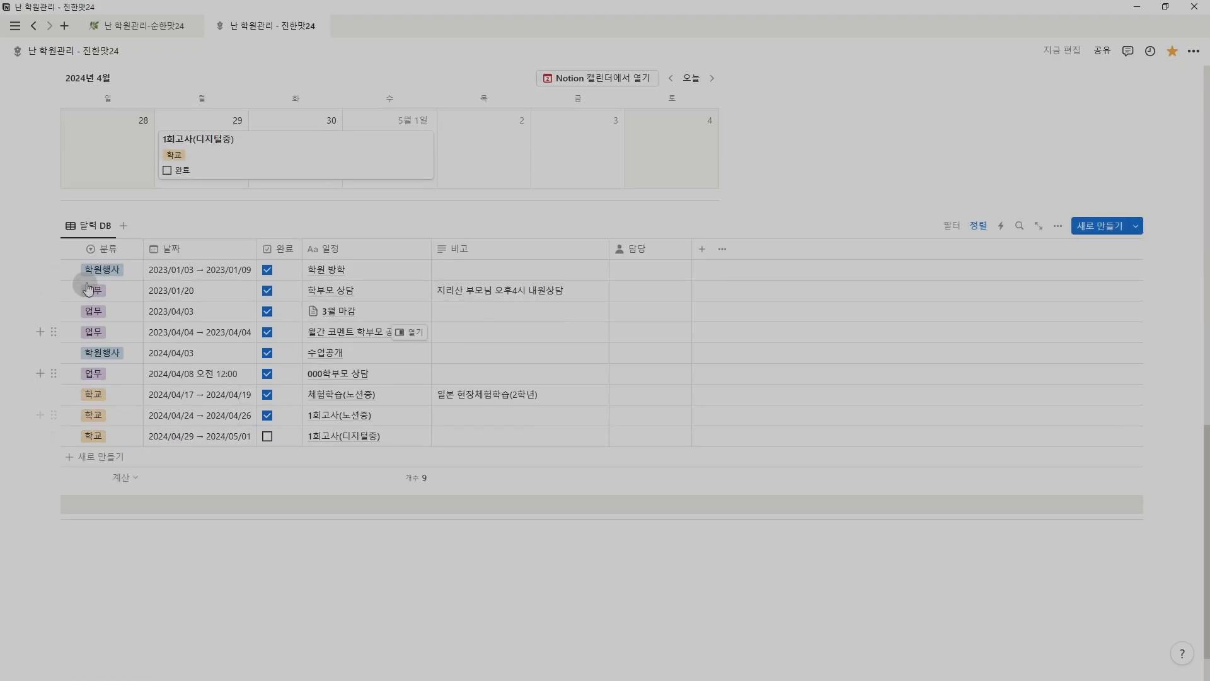
{"action": "scroll", "coordinate": [316, 432], "scroll_direction": "up", "scroll_amount": 7}
{"action": "scroll", "coordinate": [316, 432], "scroll_direction": "up", "scroll_amount": 7}
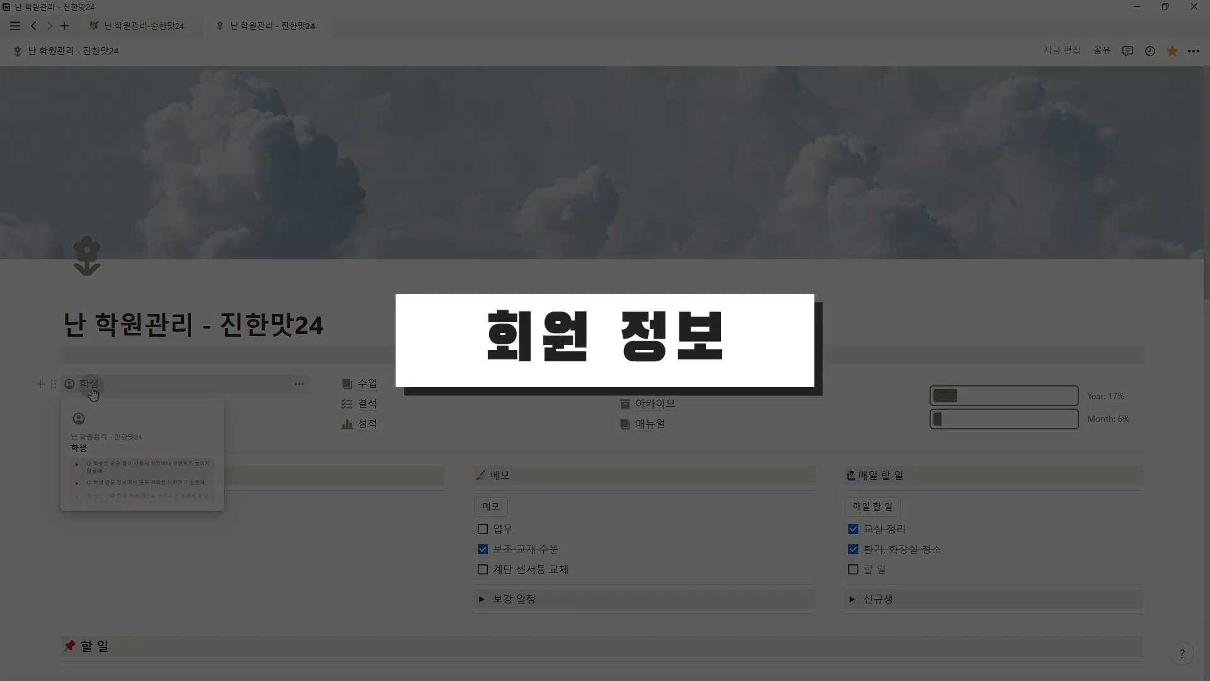
{"action": "left_click", "coordinate": [94, 391]}
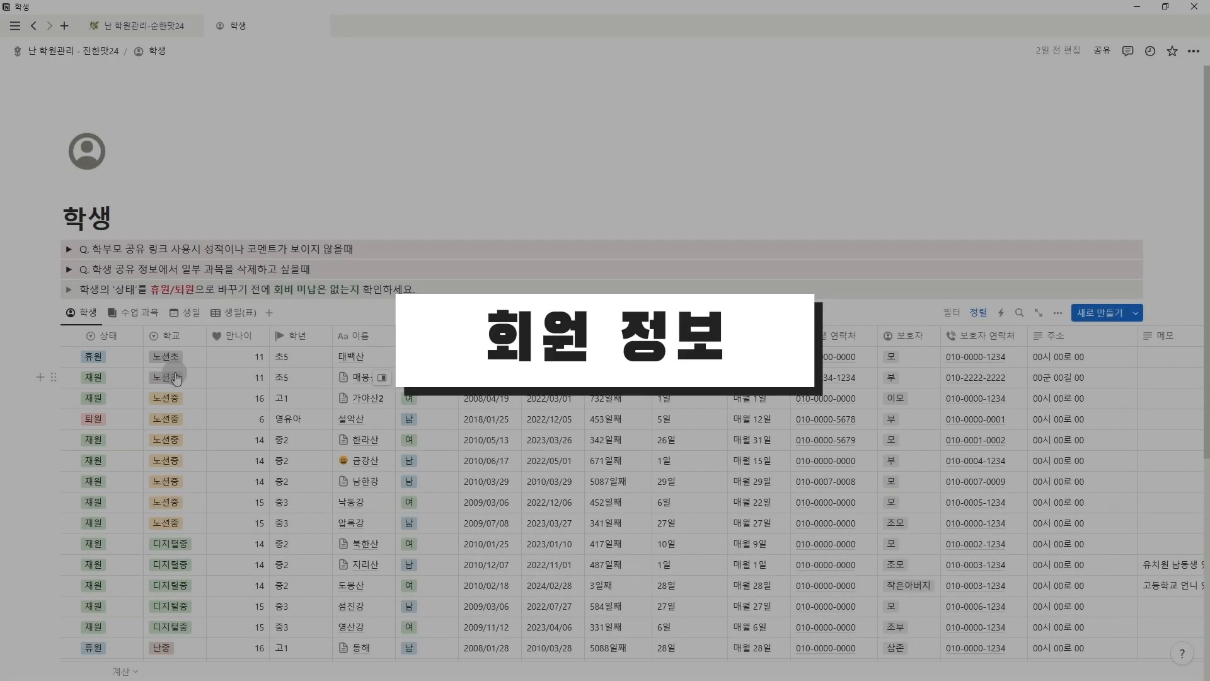
Examine the student table's columns through 메모, including the date settings of the first student's 등록일
{"action": "scroll", "coordinate": [93, 391], "scroll_direction": "down", "scroll_amount": 1}
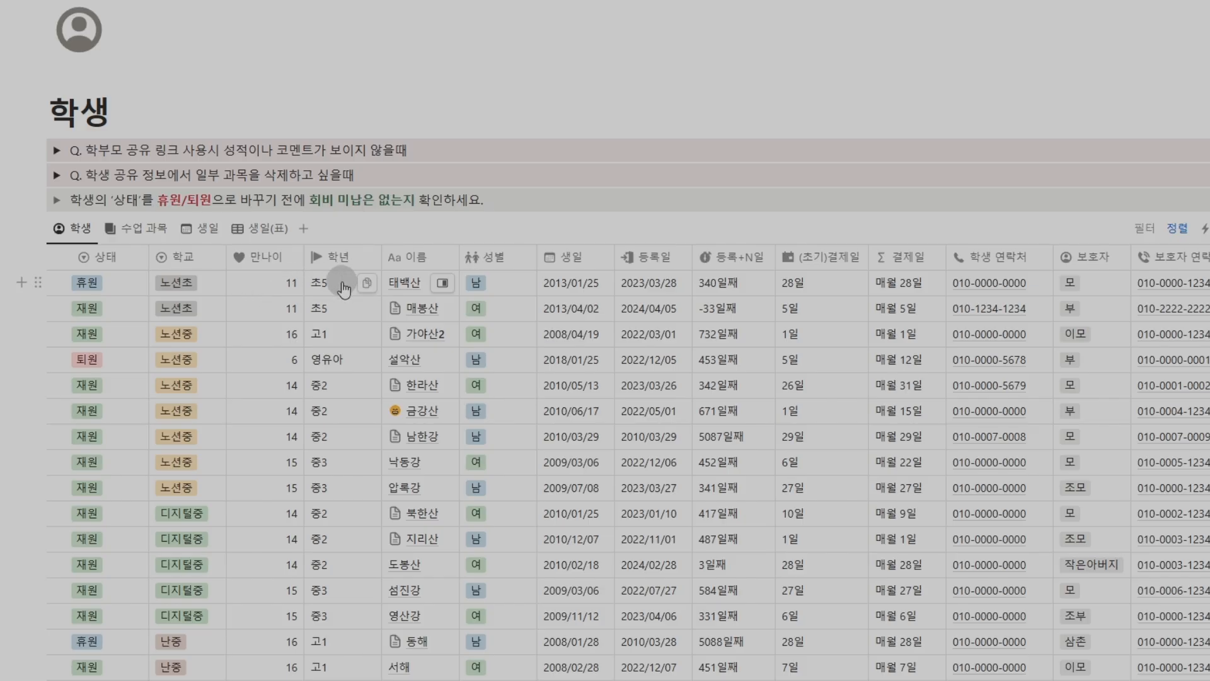
{"action": "left_click", "coordinate": [647, 285]}
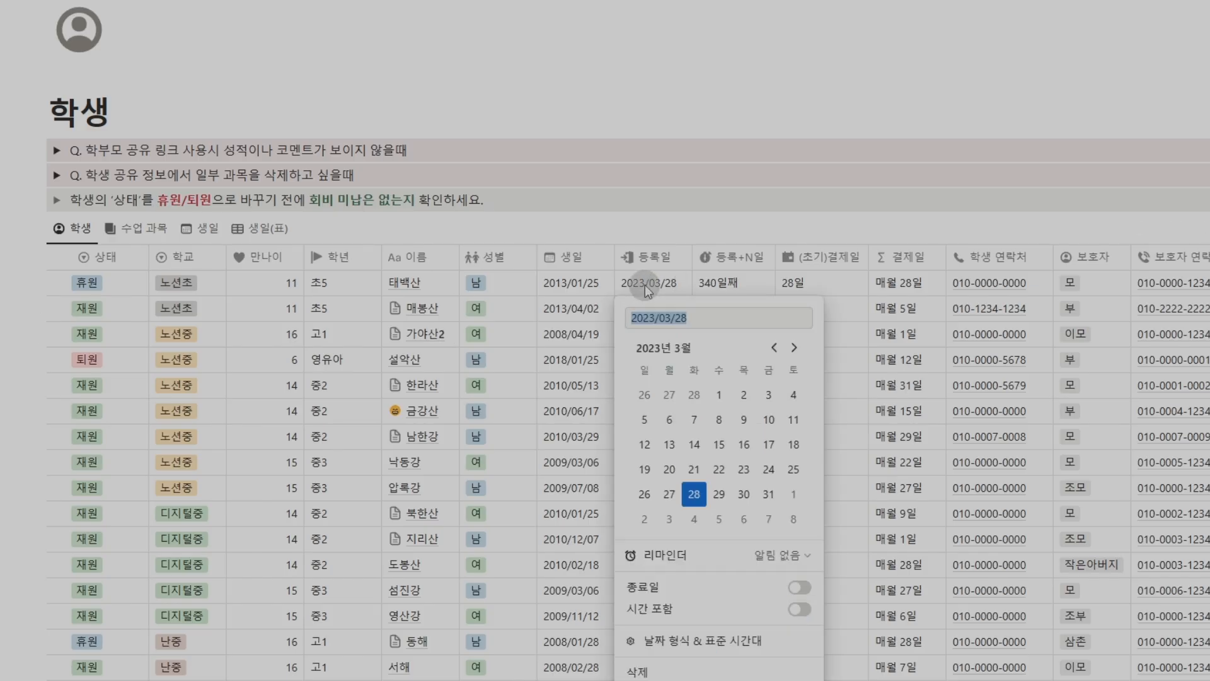
{"action": "key", "text": "Escape"}
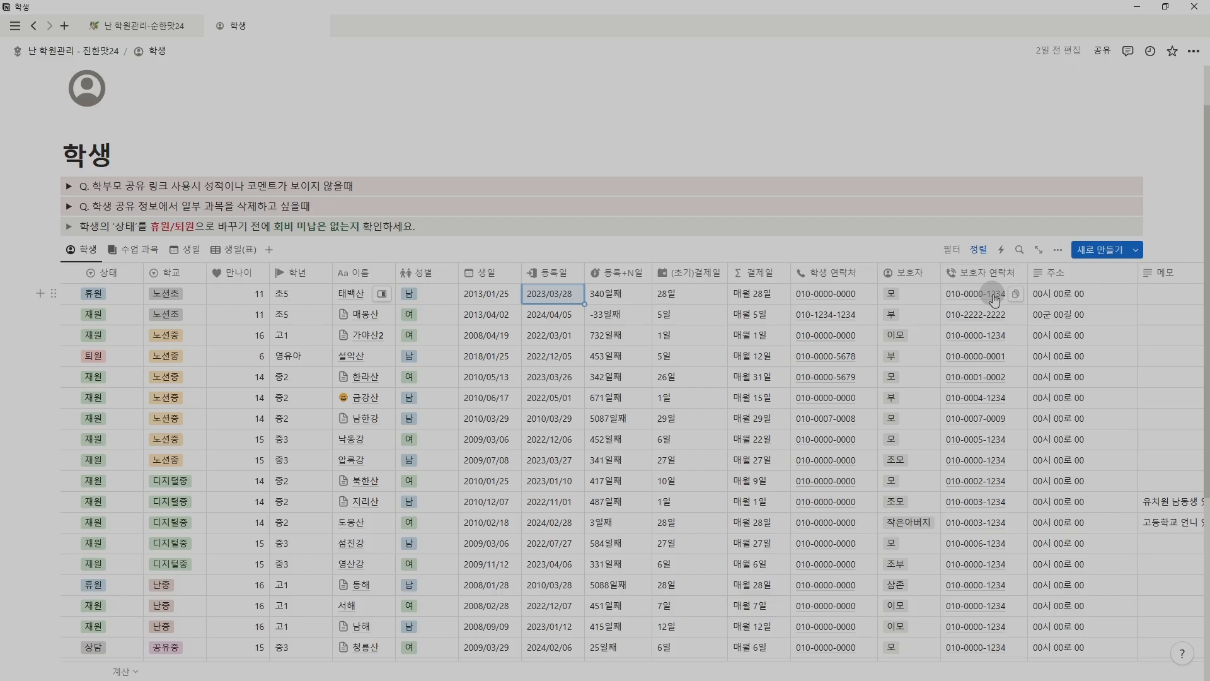
{"action": "scroll", "coordinate": [1194, 281], "scroll_direction": "right", "scroll_amount": 4}
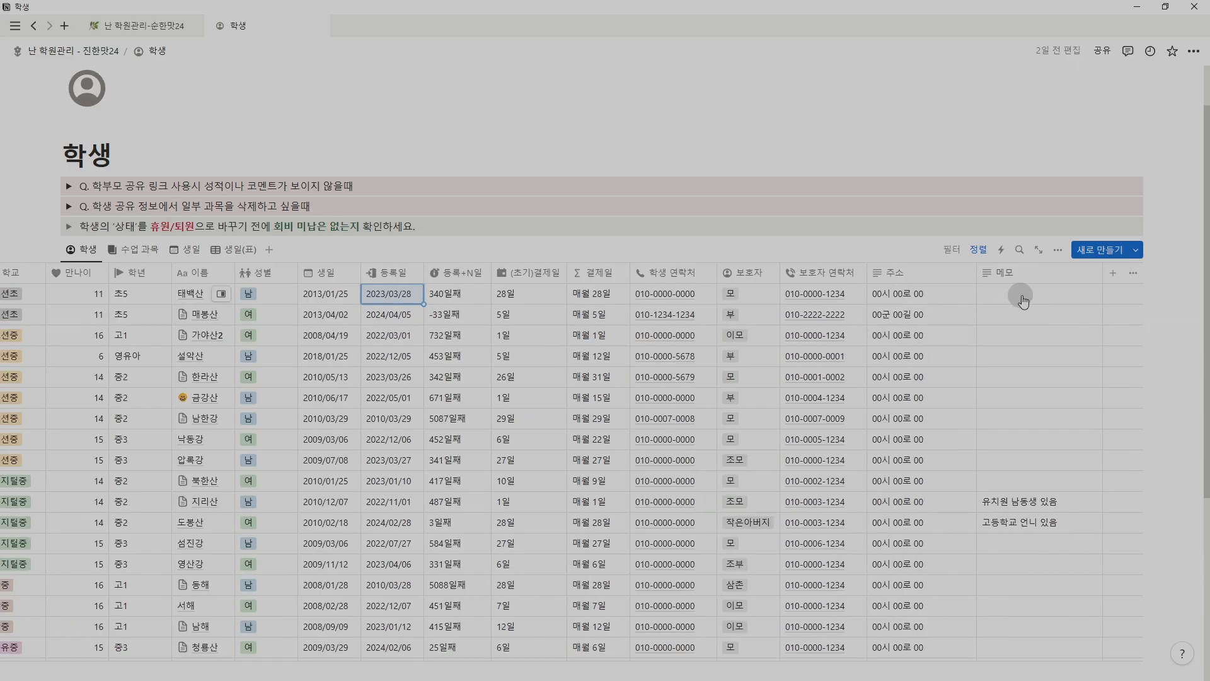
View the 상담 일지 table on the 상담 page and return to the main page
{"action": "scroll", "coordinate": [731, 462], "scroll_direction": "left", "scroll_amount": 3}
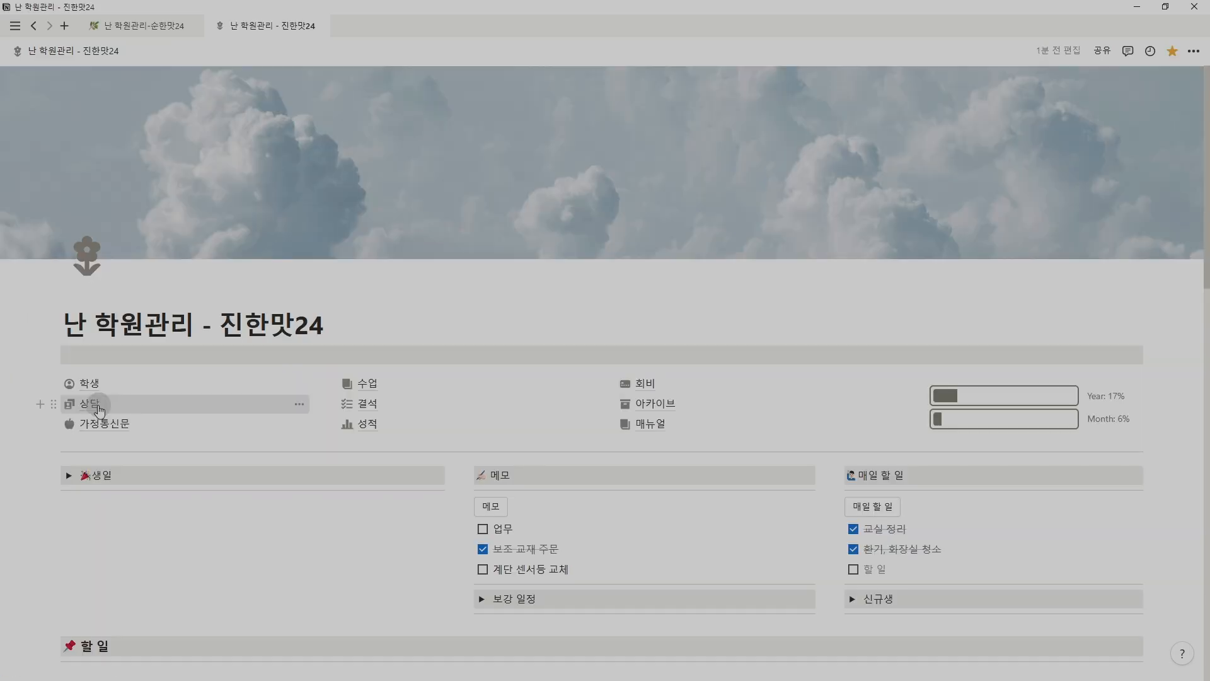
{"action": "left_click", "coordinate": [99, 404]}
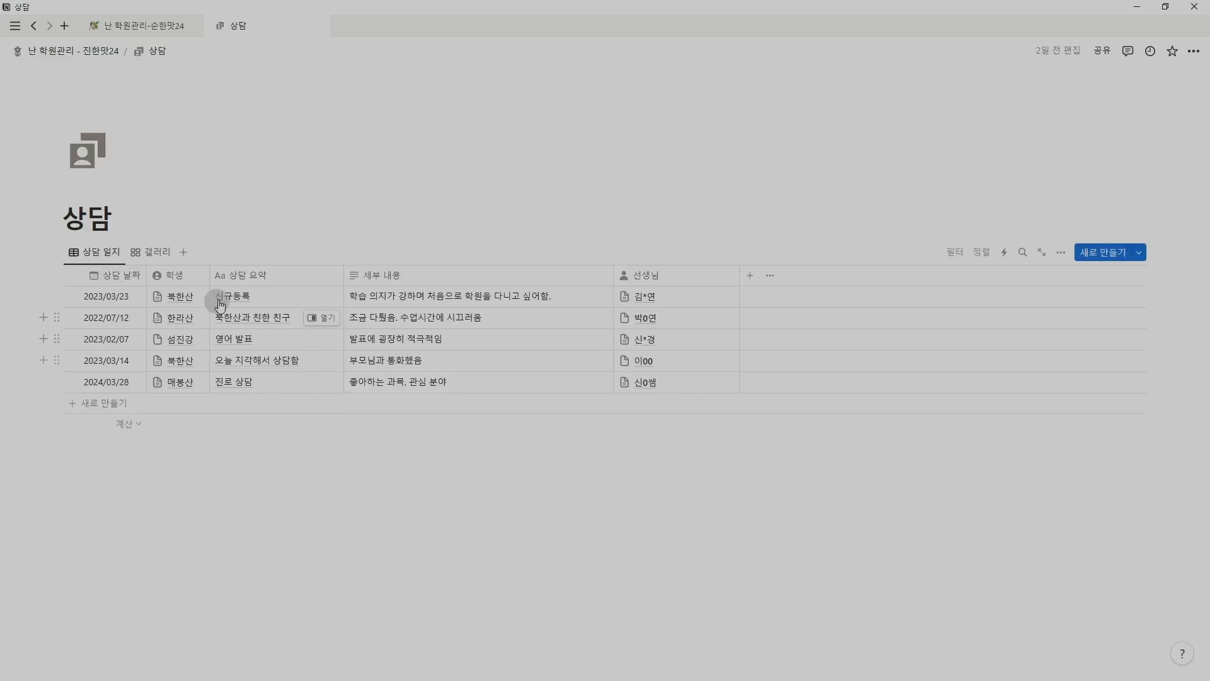
{"action": "left_click", "coordinate": [82, 50]}
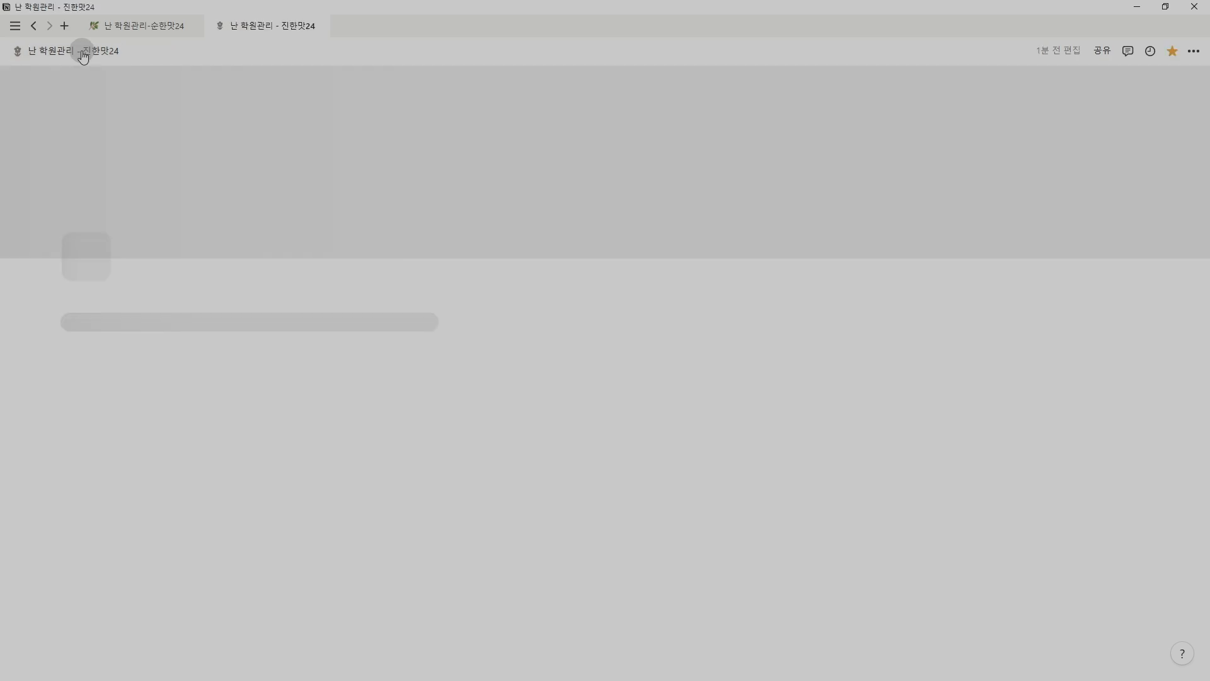
Open the emoji-marked student's record on the 학생 page and review its sections from 수업 출결 down to 학습 코멘트
{"action": "left_click", "coordinate": [226, 385]}
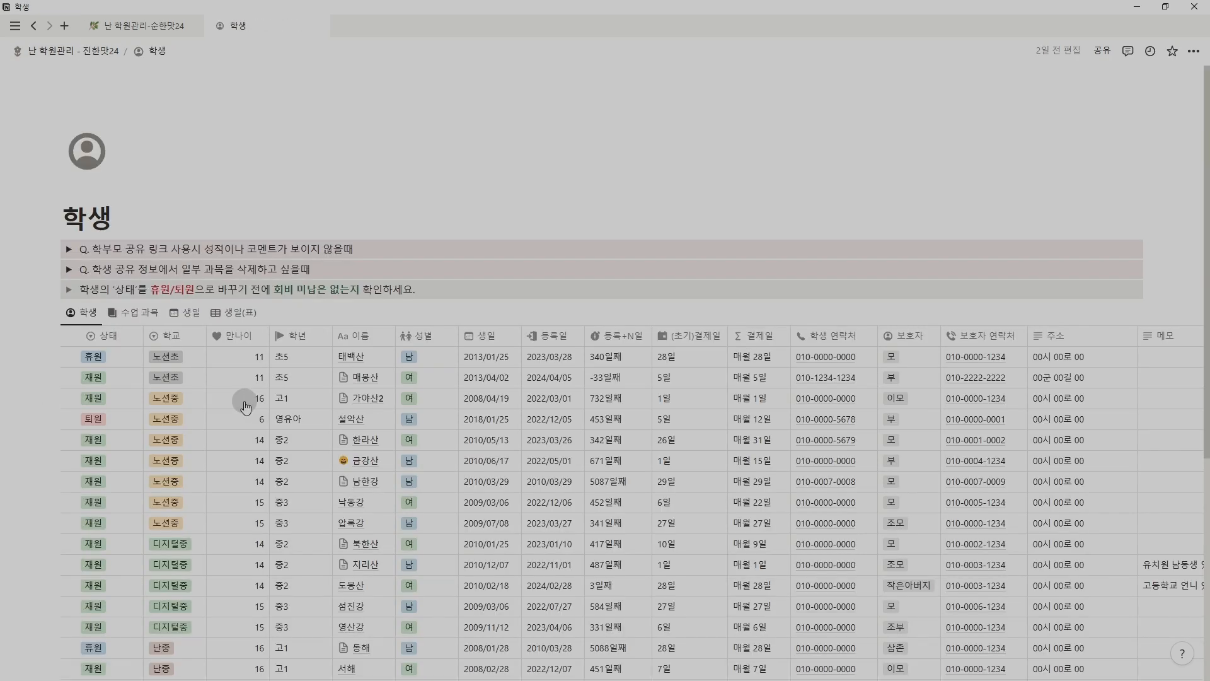
{"action": "left_click", "coordinate": [373, 461]}
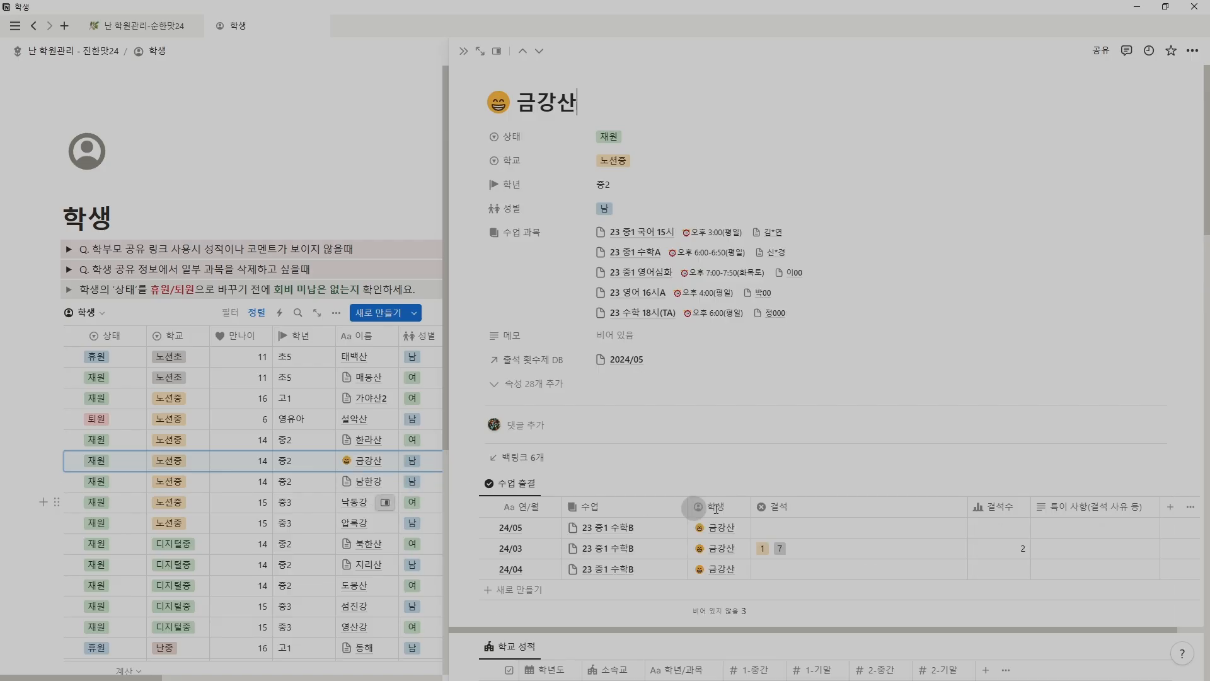
{"action": "scroll", "coordinate": [722, 474], "scroll_direction": "down", "scroll_amount": 4}
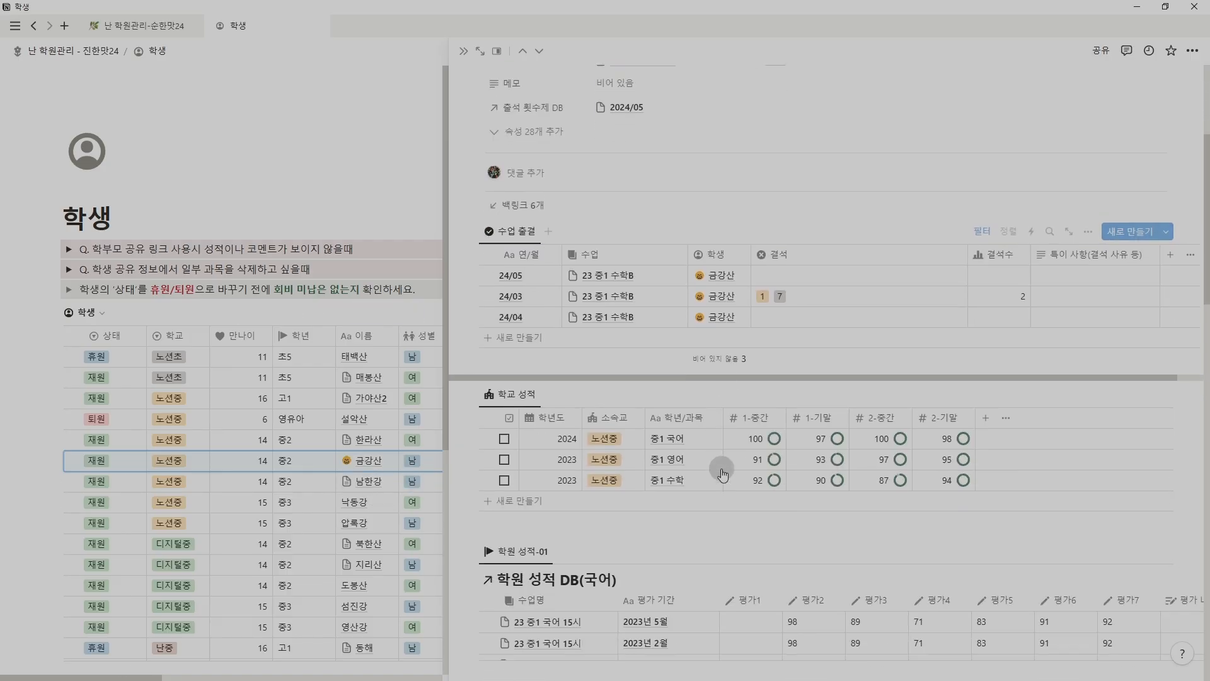
{"action": "scroll", "coordinate": [722, 474], "scroll_direction": "down", "scroll_amount": 10}
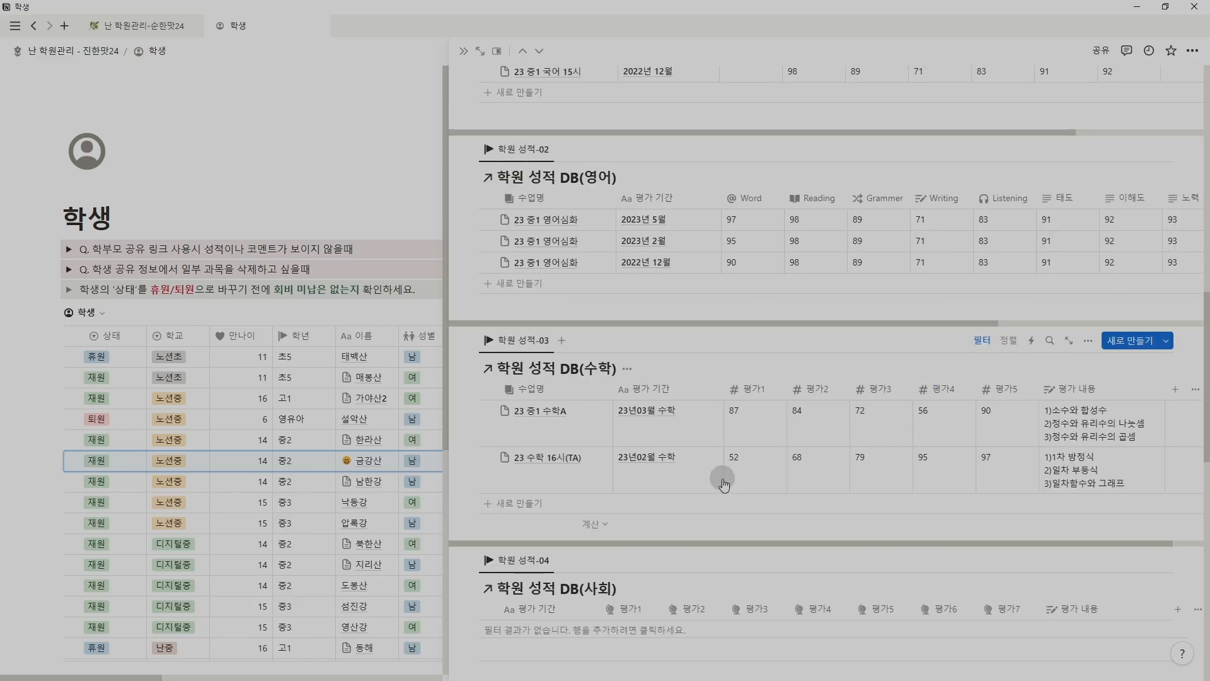
{"action": "scroll", "coordinate": [724, 483], "scroll_direction": "down", "scroll_amount": 7}
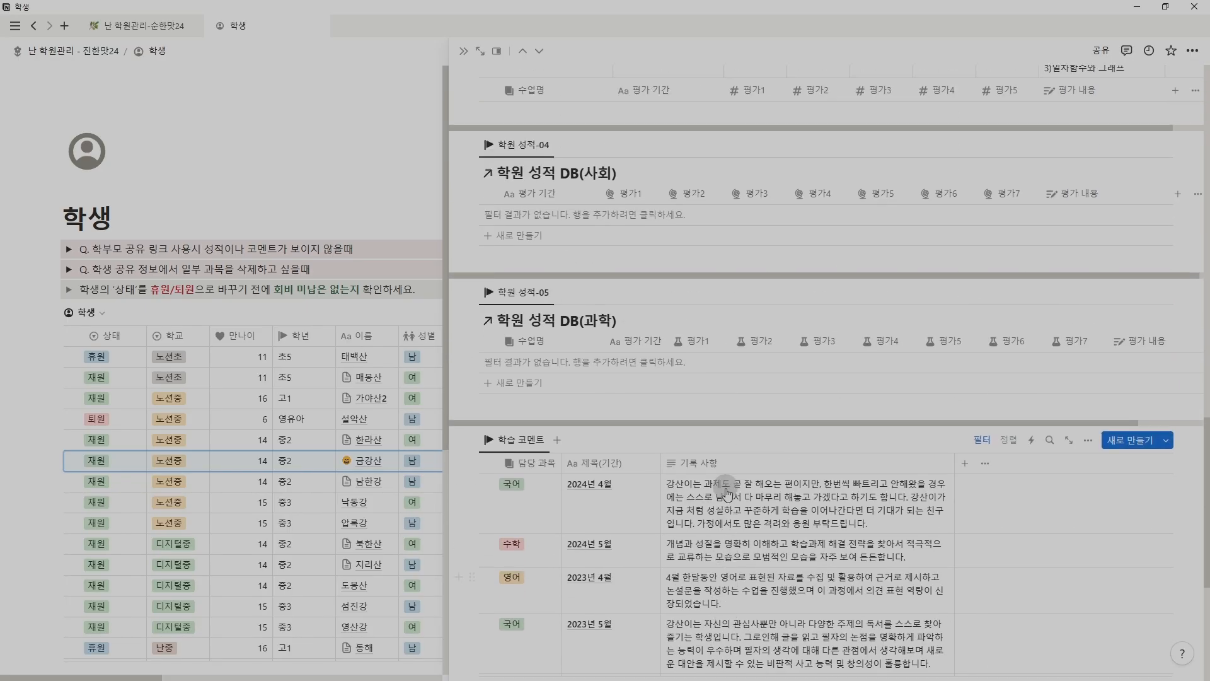
Examine the student's 수업 출결, 학교 성적 and 학원 성적 tables again, ending at the start of the record
{"action": "scroll", "coordinate": [727, 493], "scroll_direction": "up", "scroll_amount": 10}
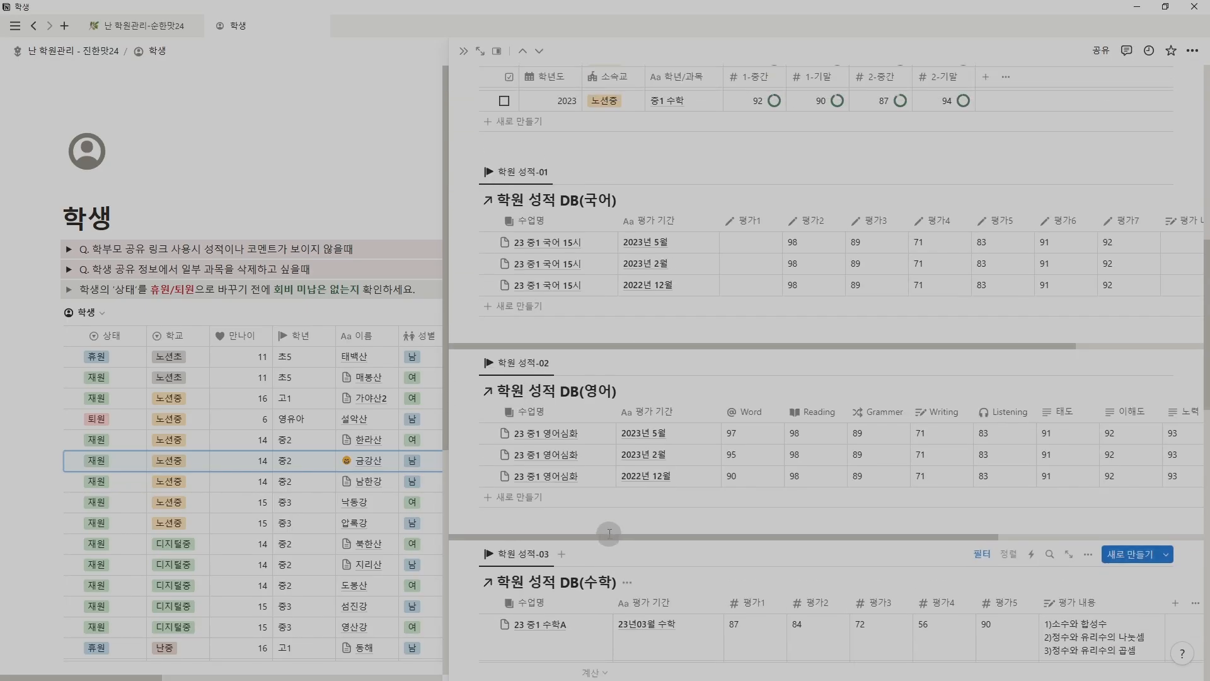
{"action": "scroll", "coordinate": [627, 479], "scroll_direction": "up", "scroll_amount": 3}
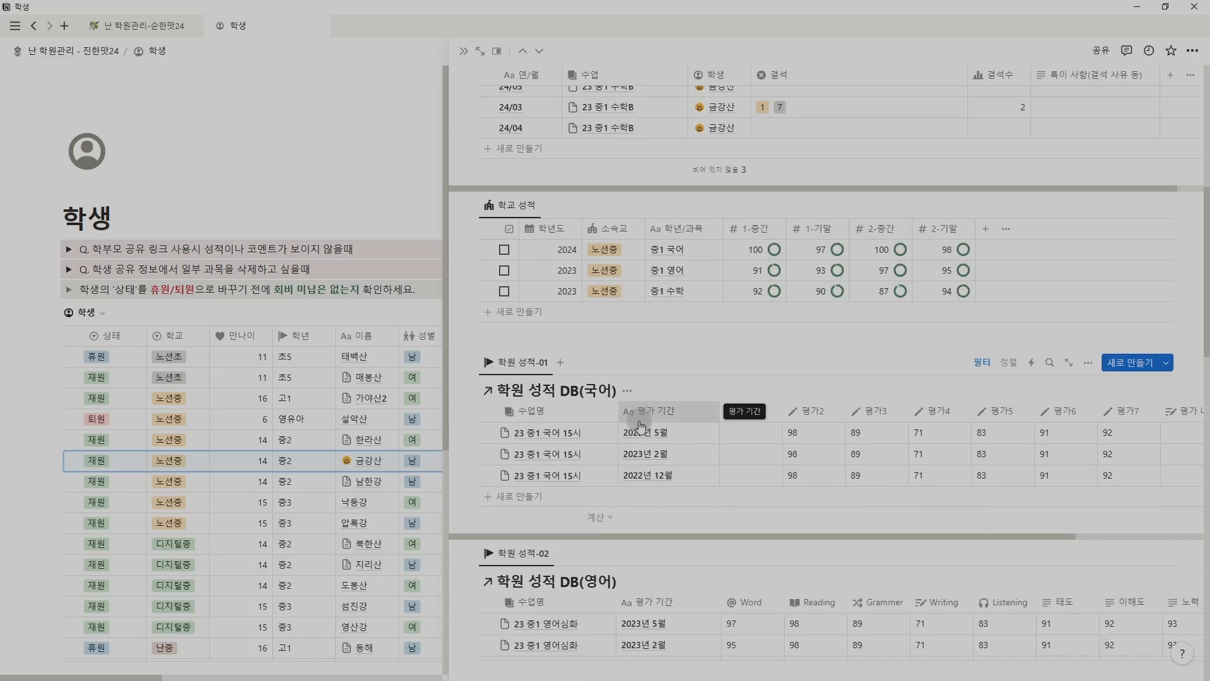
{"action": "scroll", "coordinate": [639, 426], "scroll_direction": "up", "scroll_amount": 2}
{"action": "scroll", "coordinate": [630, 445], "scroll_direction": "up", "scroll_amount": 2}
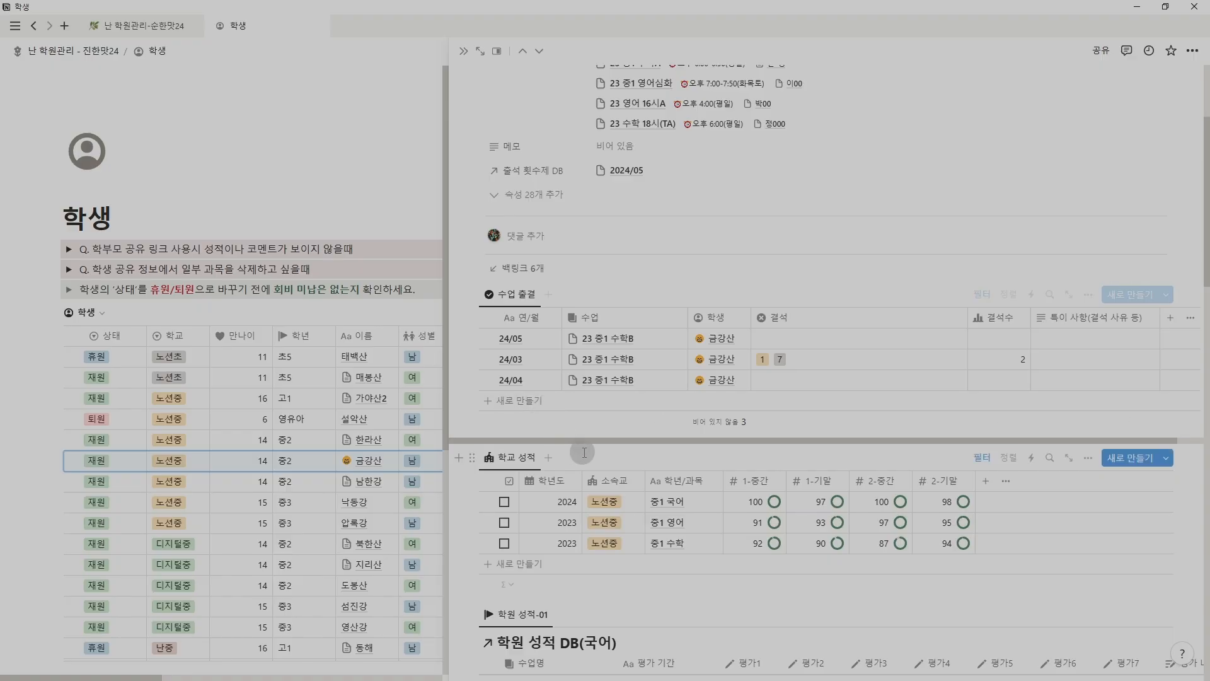
{"action": "scroll", "coordinate": [584, 453], "scroll_direction": "up", "scroll_amount": 4}
{"action": "scroll", "coordinate": [592, 457], "scroll_direction": "down", "scroll_amount": 9}
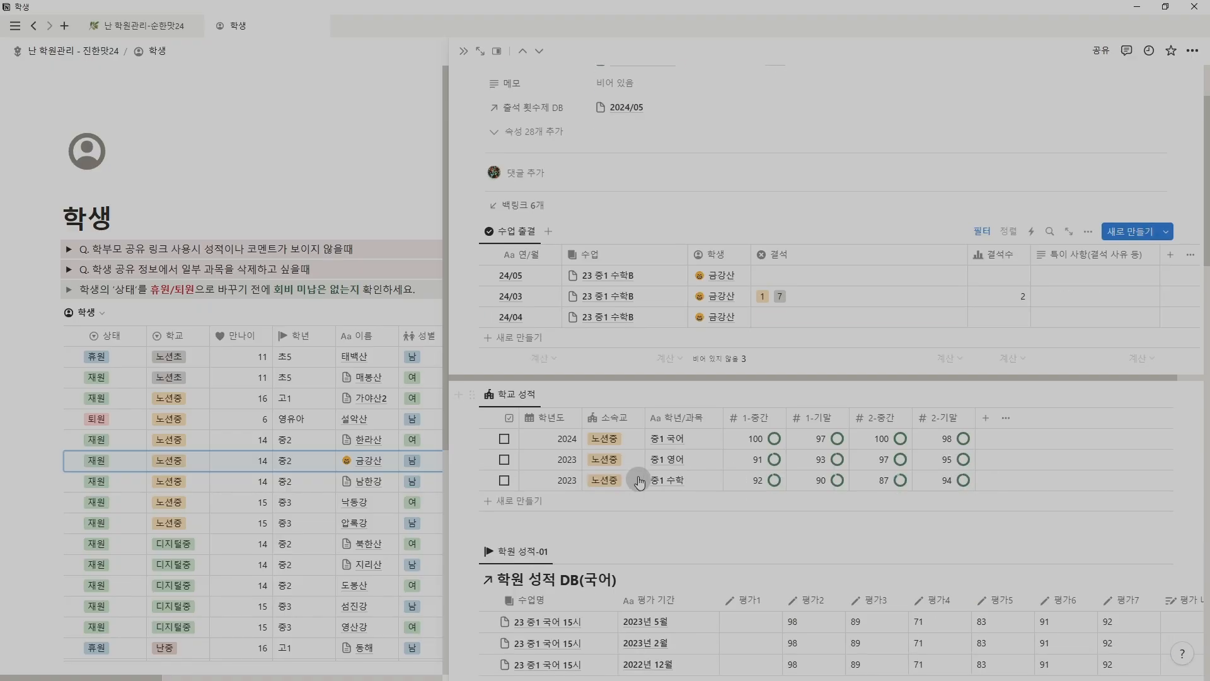
{"action": "scroll", "coordinate": [604, 463], "scroll_direction": "down", "scroll_amount": 6}
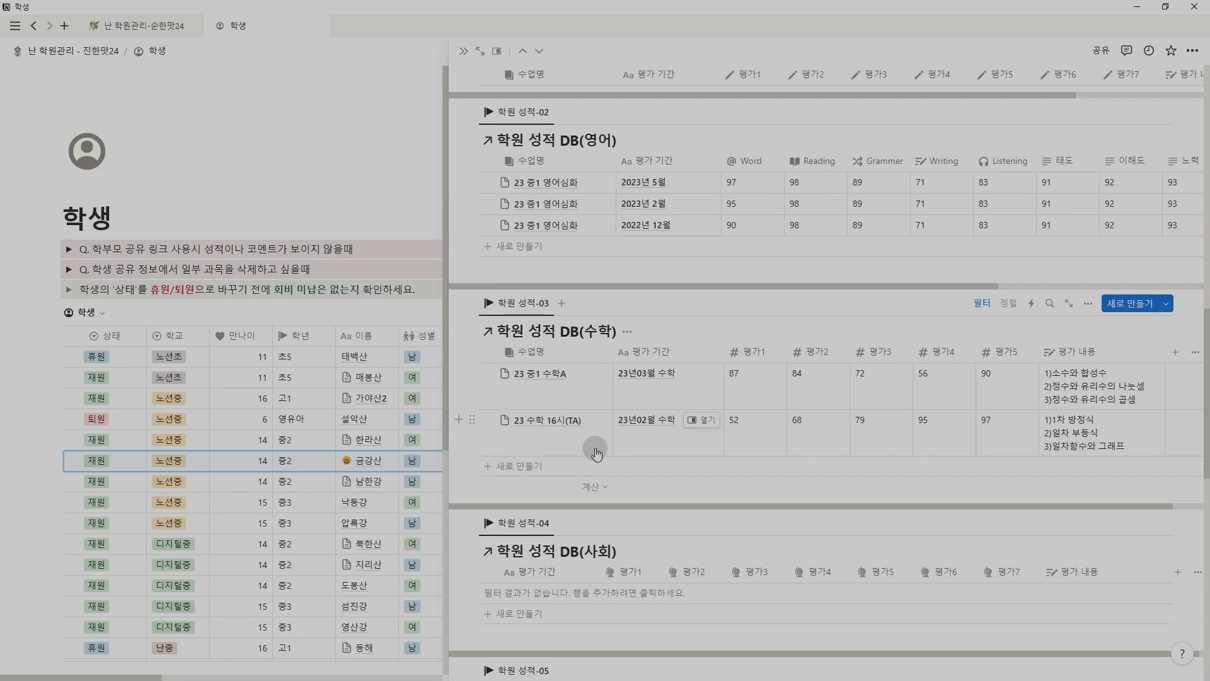
{"action": "scroll", "coordinate": [597, 452], "scroll_direction": "down", "scroll_amount": 5}
{"action": "scroll", "coordinate": [641, 500], "scroll_direction": "up", "scroll_amount": 9}
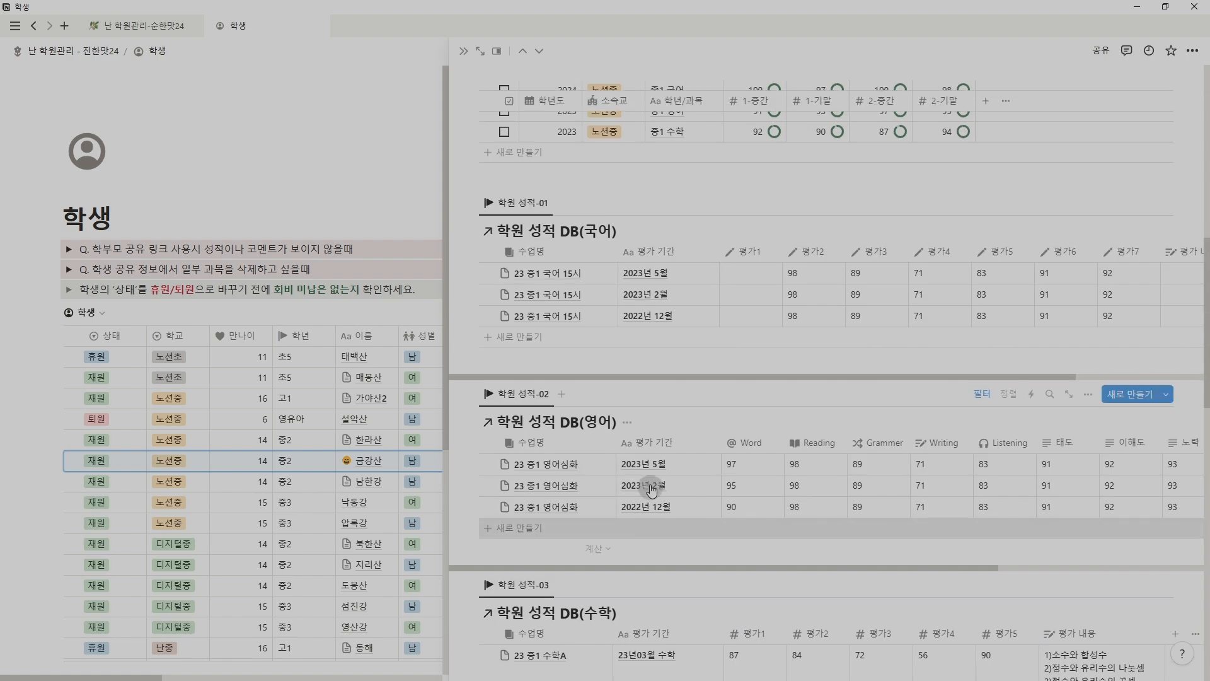
{"action": "scroll", "coordinate": [651, 489], "scroll_direction": "up", "scroll_amount": 9}
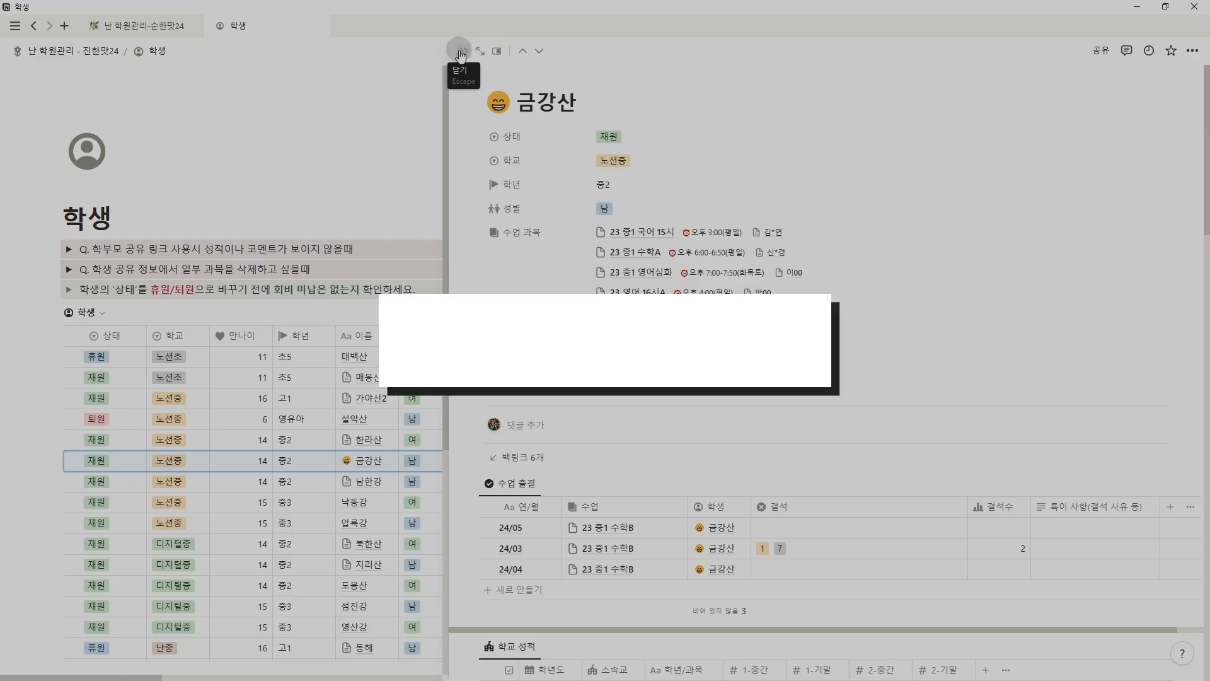
View the 2024년 6월 난디지털 학원 소식지 newsletter under 가정통신문 and return to the 가정통신문 page
{"action": "left_click", "coordinate": [100, 50]}
{"action": "left_click", "coordinate": [117, 421]}
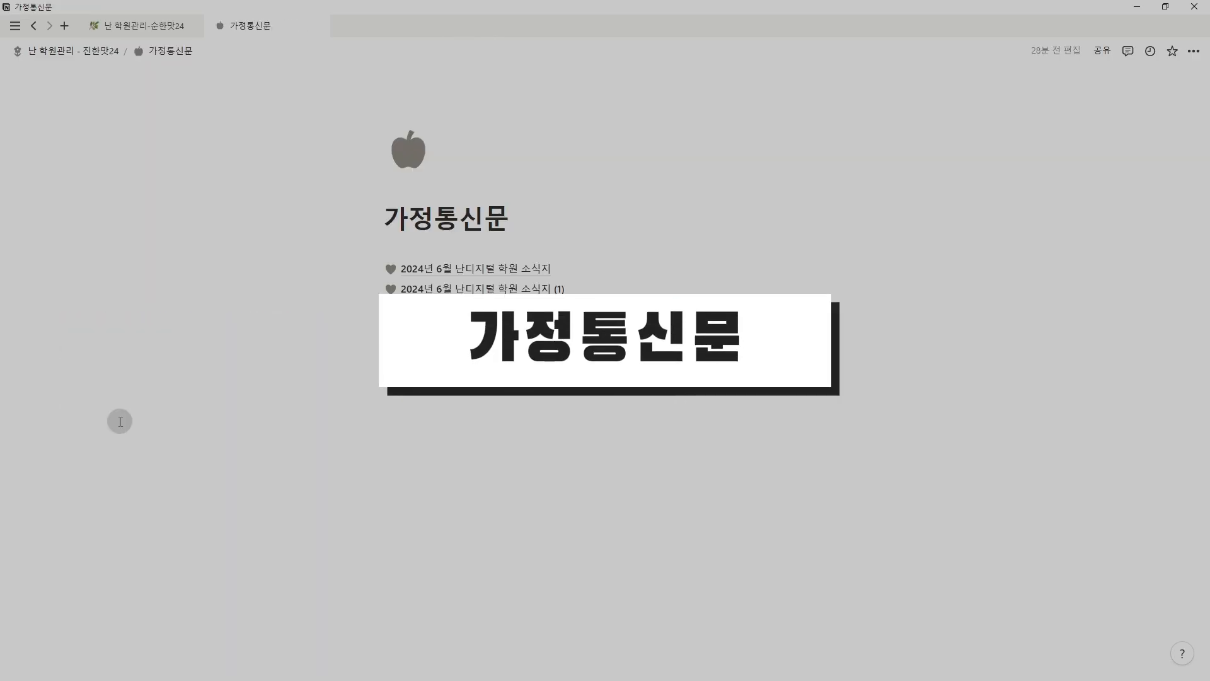
{"action": "left_click", "coordinate": [494, 266]}
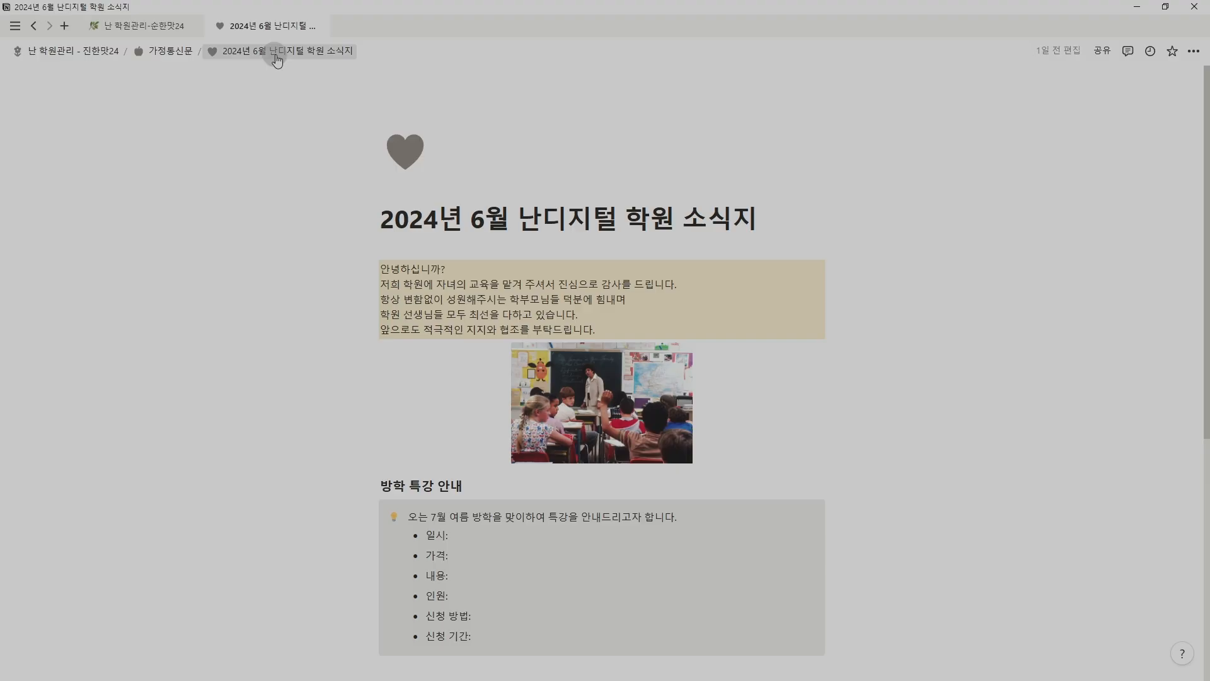
{"action": "left_click", "coordinate": [178, 55]}
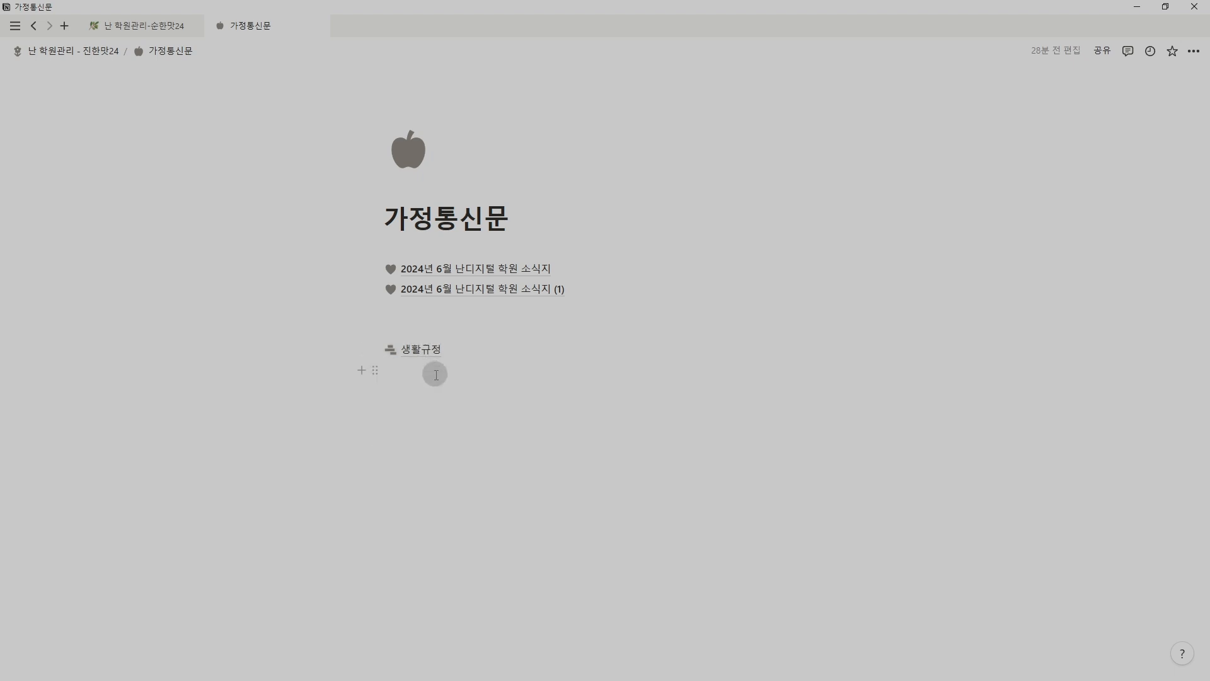
{"action": "mouse_move", "coordinate": [410, 355]}
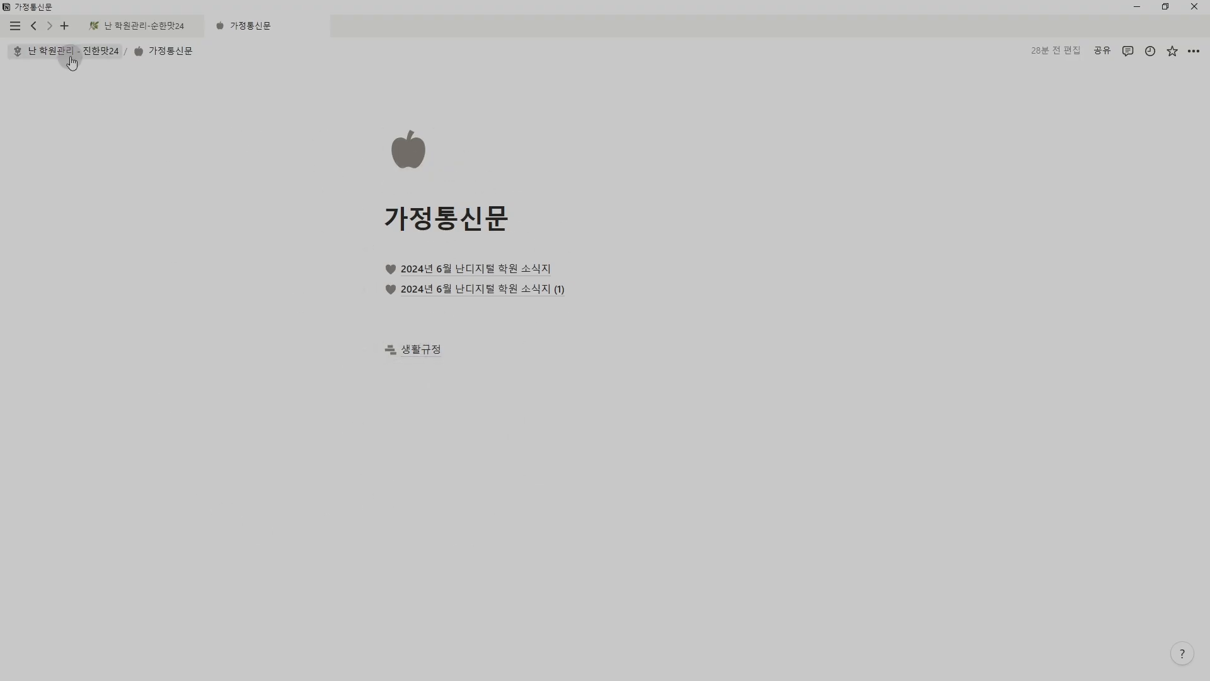
{"action": "mouse_move", "coordinate": [489, 300]}
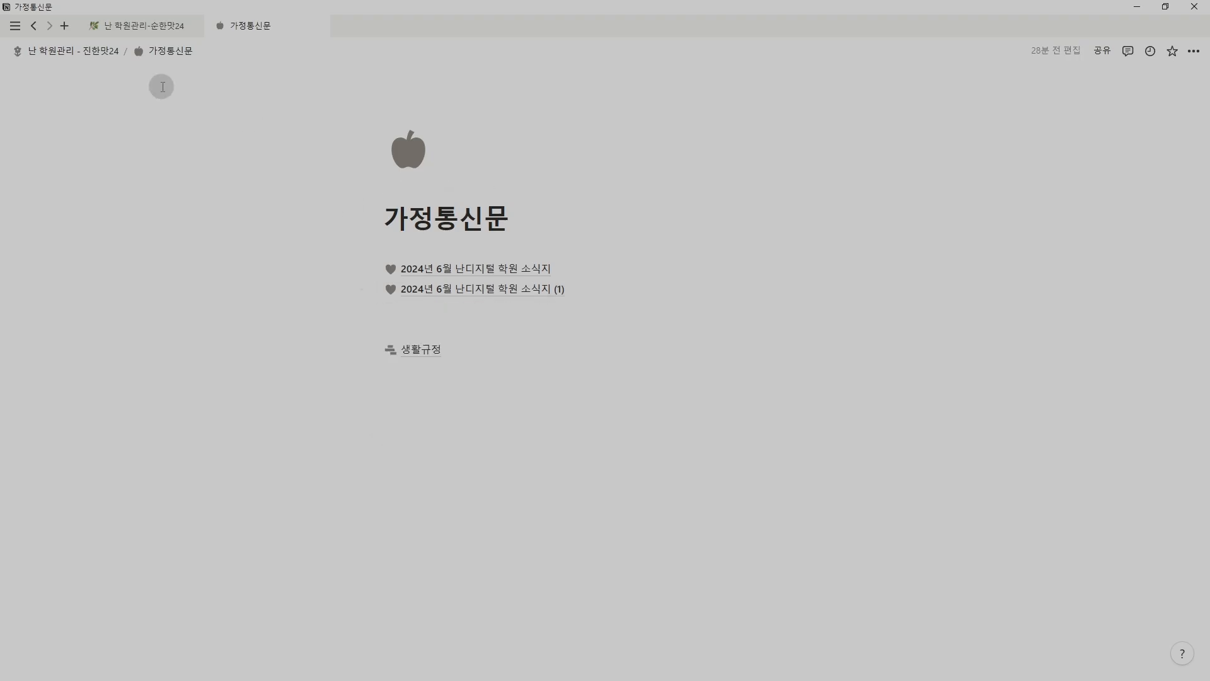
View the 아카이브 page with its 원본 DB, 과거 내역 and 기타 subpages, and return to the main page
{"action": "left_click", "coordinate": [93, 55]}
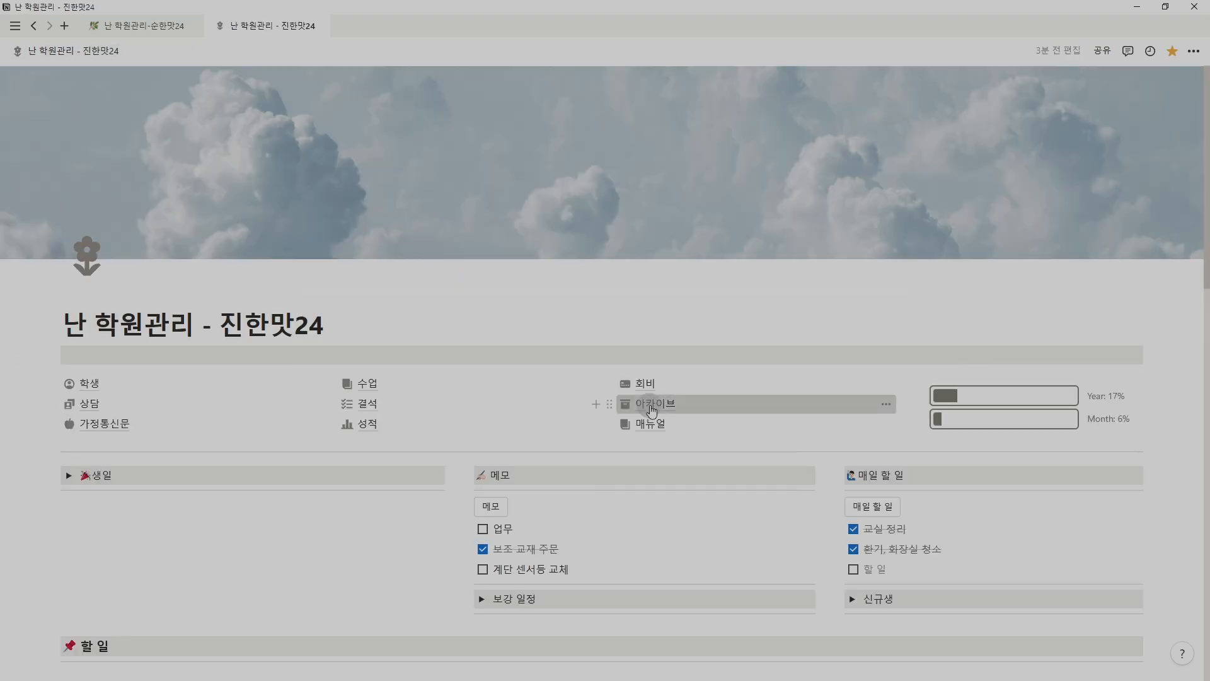
{"action": "left_click", "coordinate": [651, 406]}
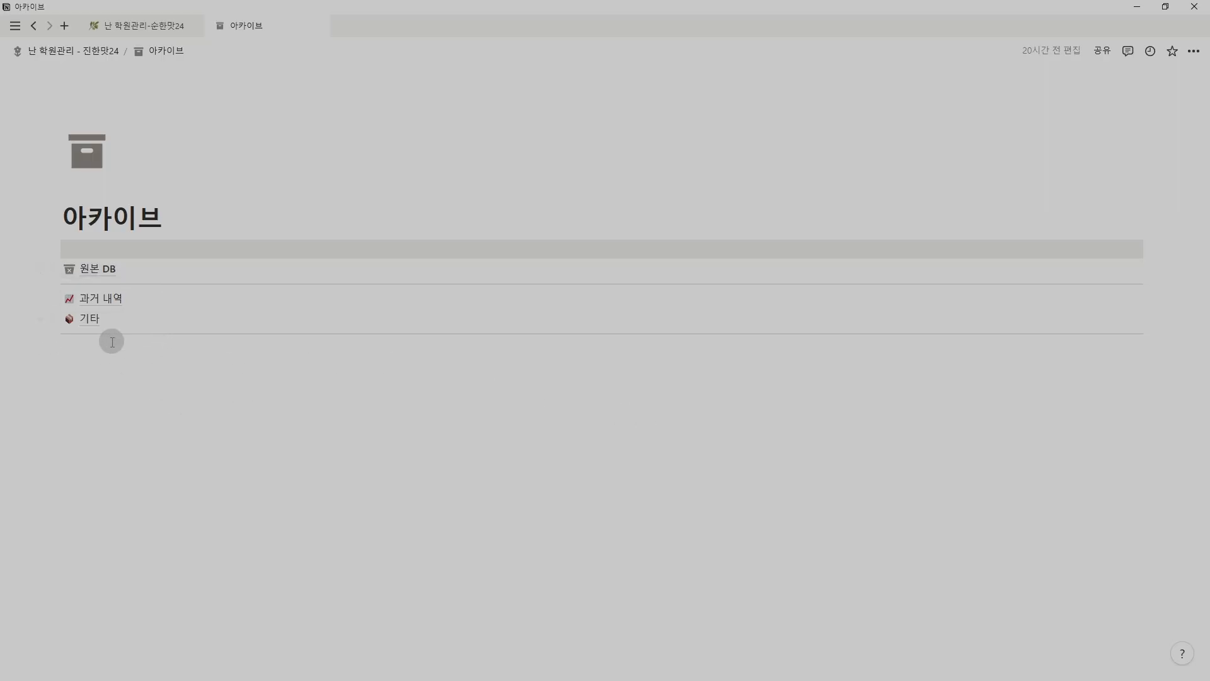
{"action": "left_click", "coordinate": [88, 56]}
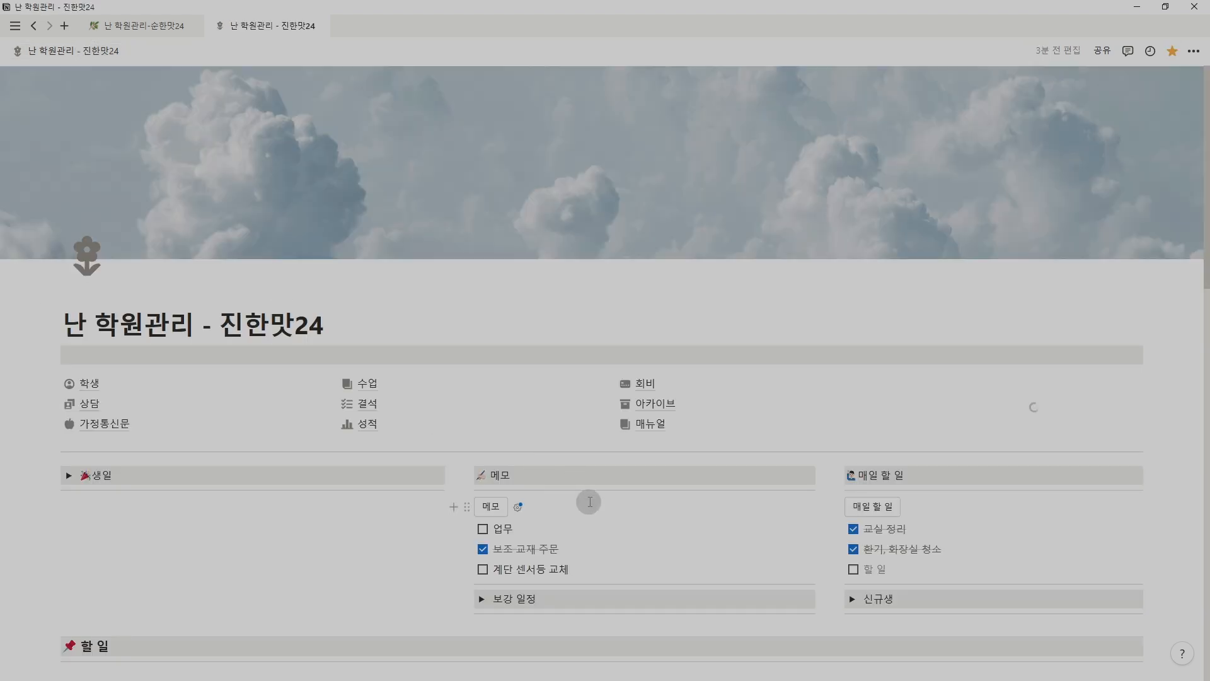
{"action": "mouse_move", "coordinate": [644, 412]}
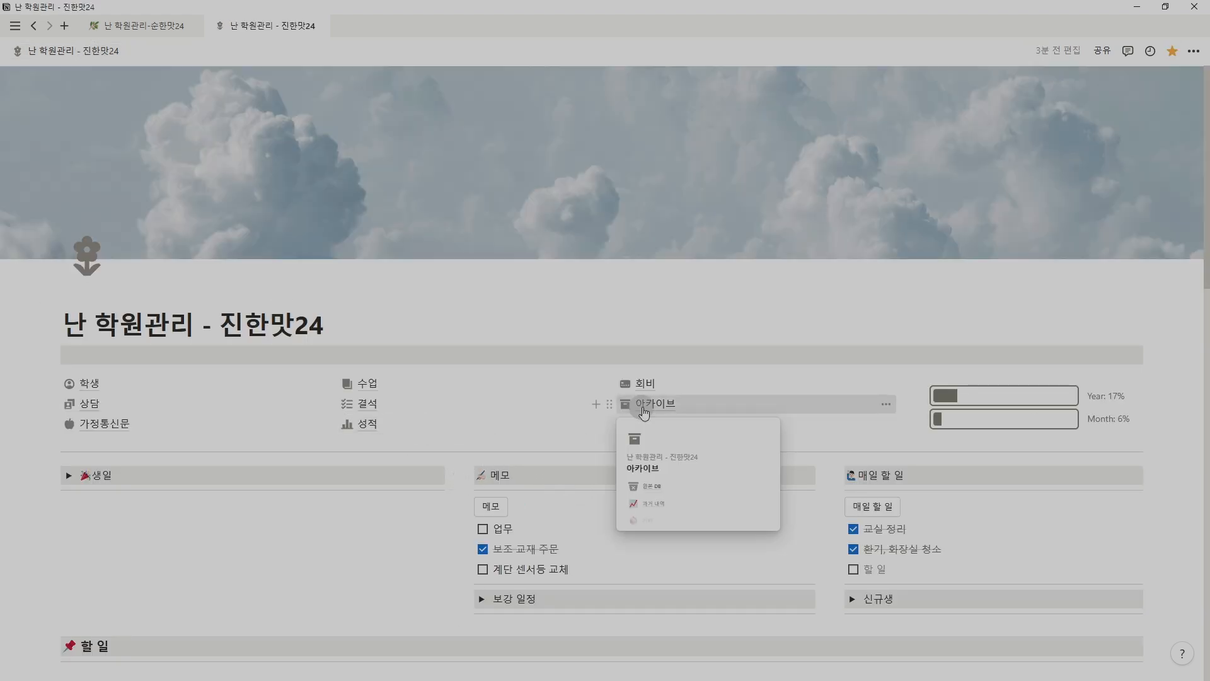
Open the 매뉴얼 page and review the 기본 활용 and 입력 작업 shortcut tables inside the 단축키 toggle, then collapse it
{"action": "left_click", "coordinate": [650, 411]}
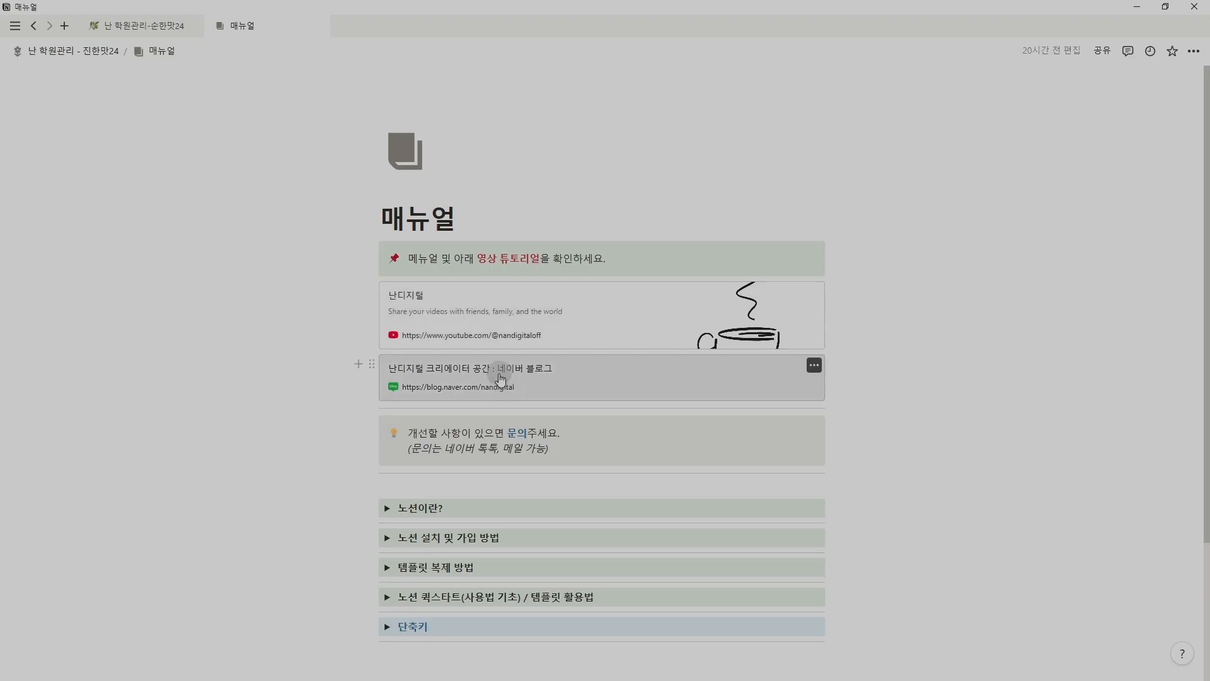
{"action": "scroll", "coordinate": [501, 378], "scroll_direction": "down", "scroll_amount": 2}
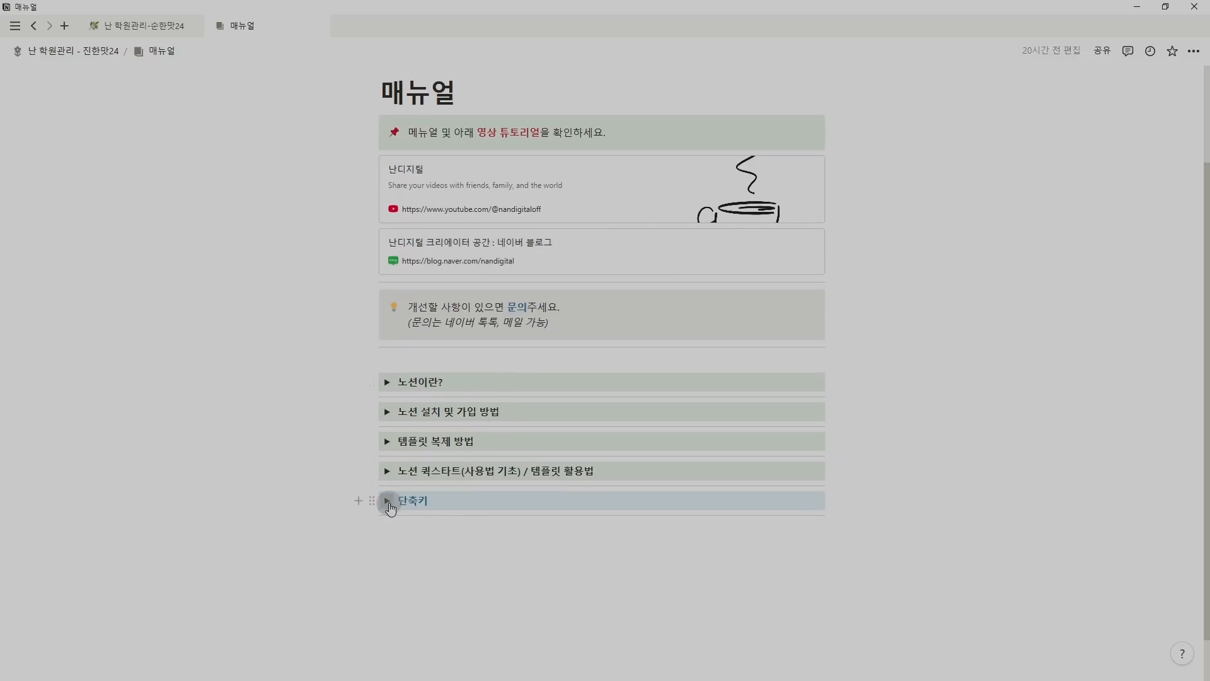
{"action": "left_click", "coordinate": [389, 502]}
{"action": "scroll", "coordinate": [542, 498], "scroll_direction": "down", "scroll_amount": 5}
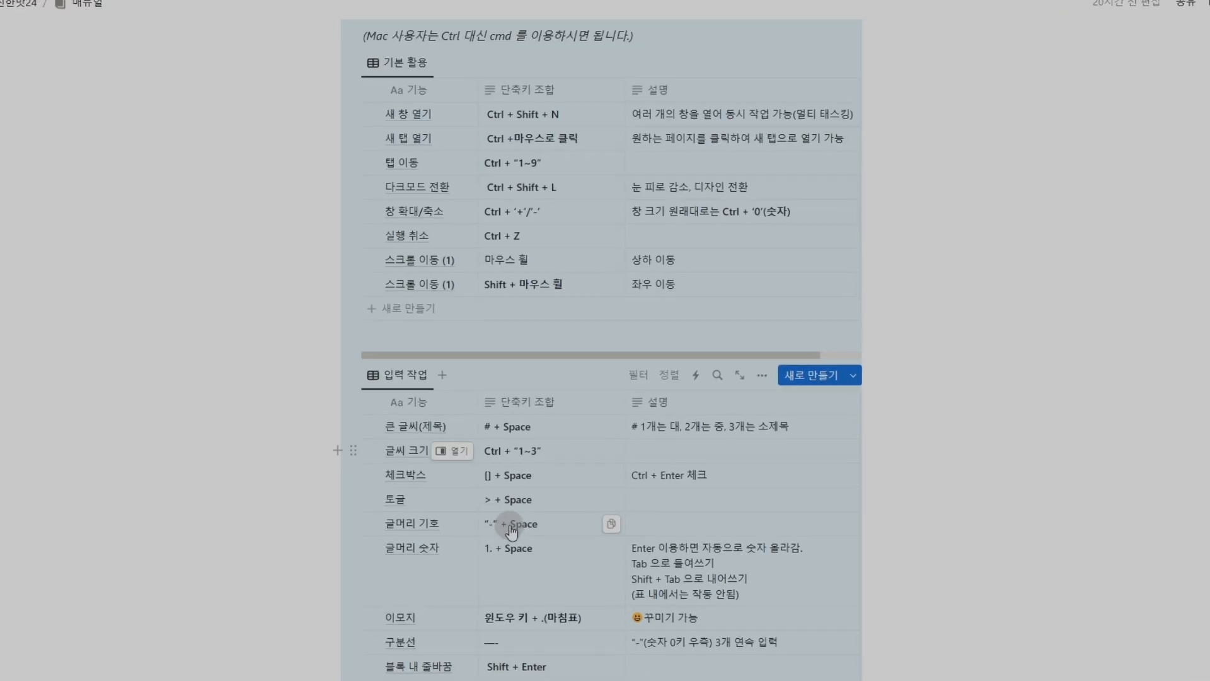
{"action": "scroll", "coordinate": [523, 575], "scroll_direction": "down", "scroll_amount": 3}
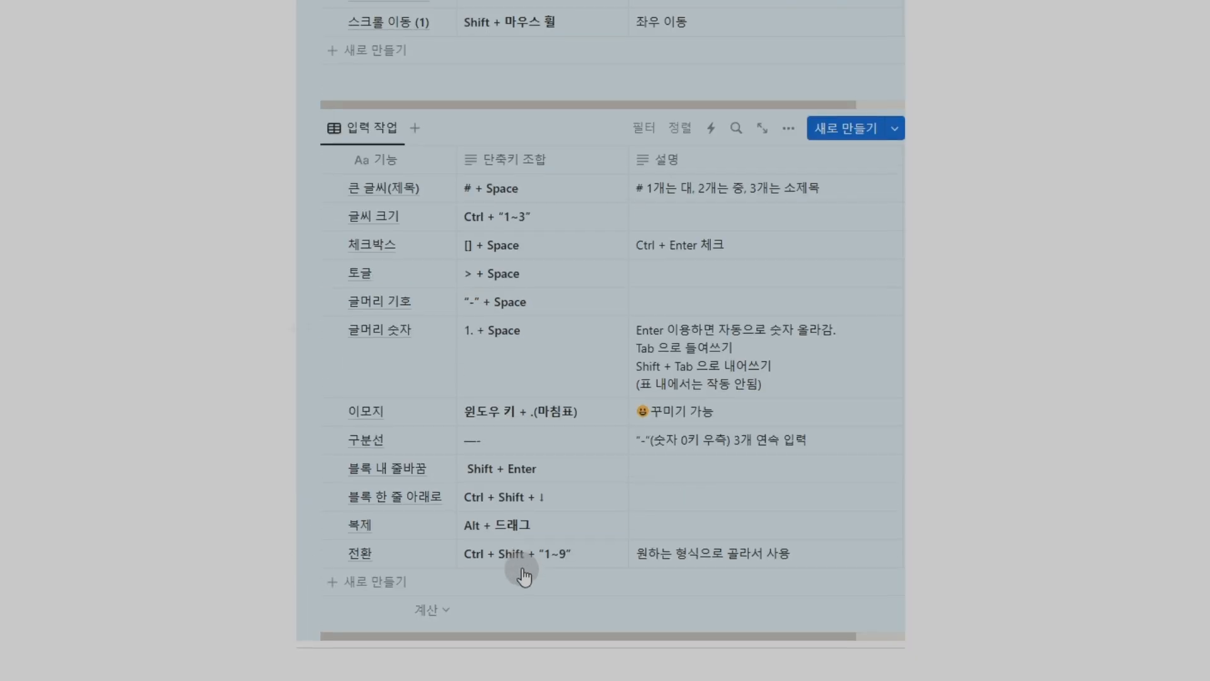
{"action": "scroll", "coordinate": [523, 575], "scroll_direction": "up", "scroll_amount": 6}
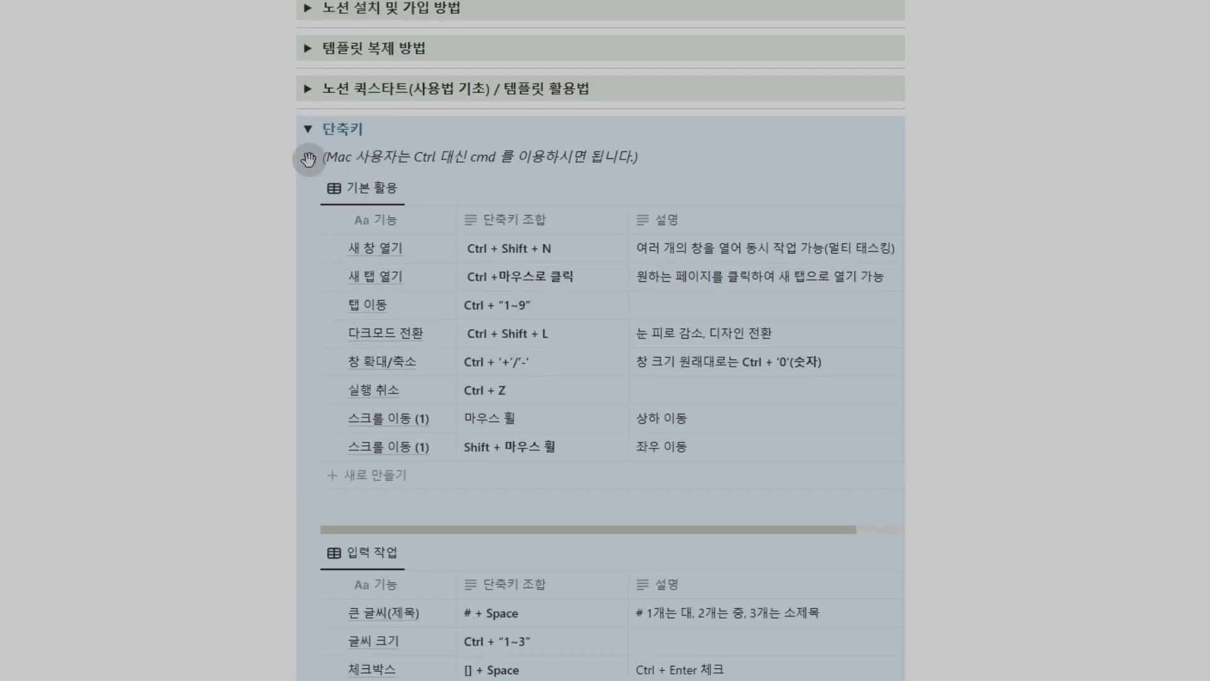
{"action": "left_click", "coordinate": [307, 129]}
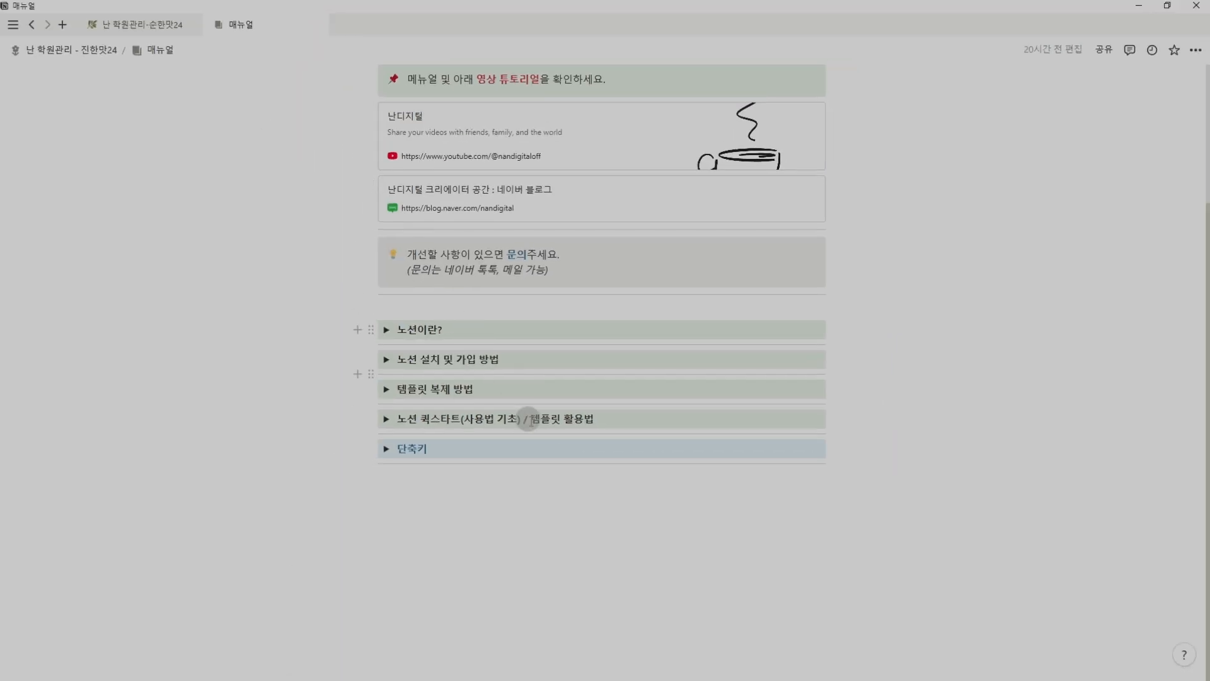
{"action": "scroll", "coordinate": [529, 418], "scroll_direction": "up", "scroll_amount": 2}
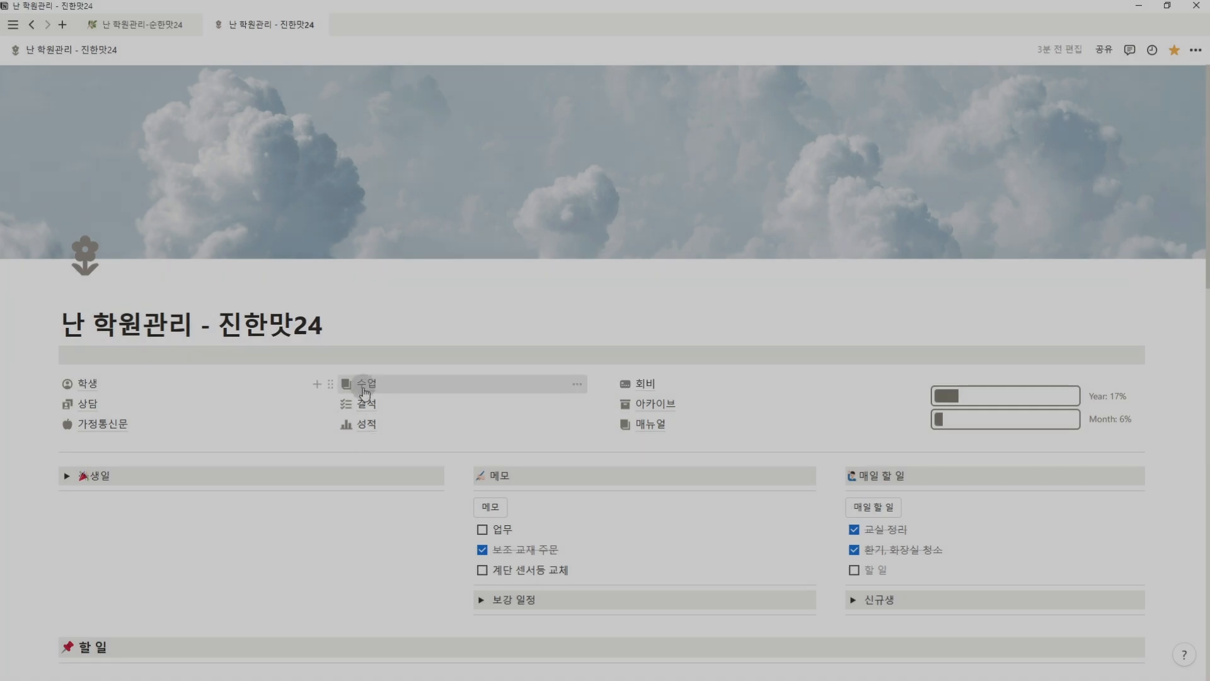
Open the 국어 teacher's record on the 수업 page and examine its 수업 일지 and 수업 출결 tables
{"action": "left_click", "coordinate": [367, 386]}
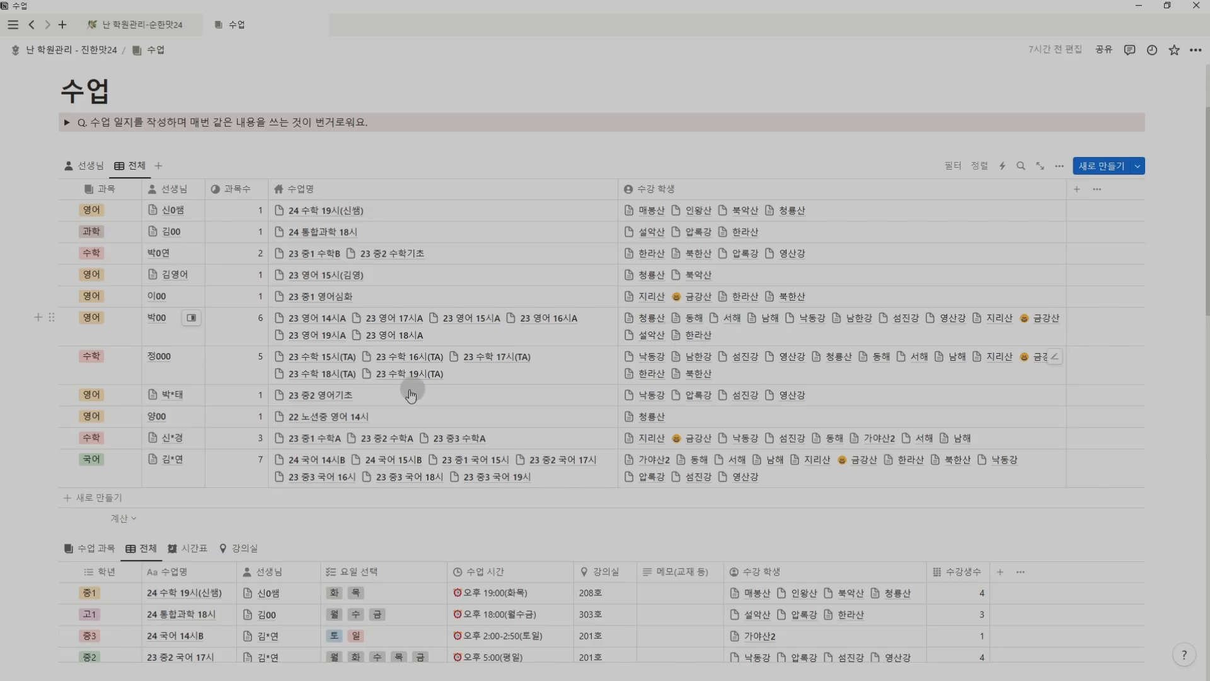
{"action": "left_click", "coordinate": [191, 460]}
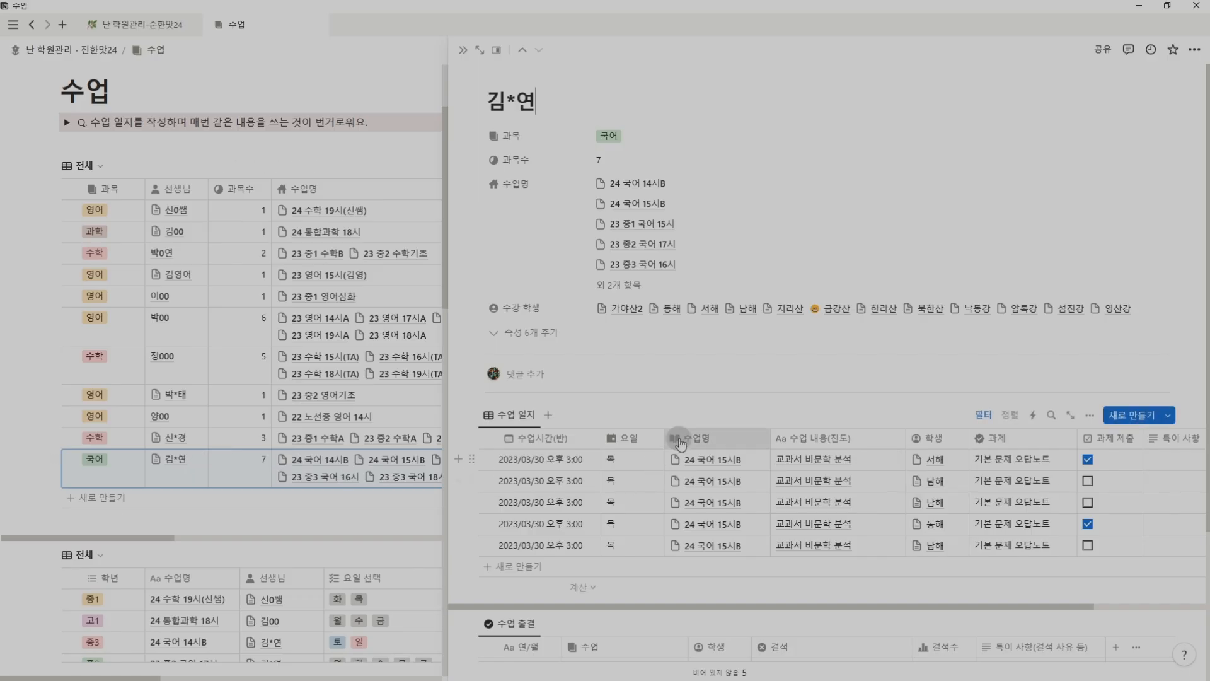
{"action": "scroll", "coordinate": [675, 440], "scroll_direction": "down", "scroll_amount": 3}
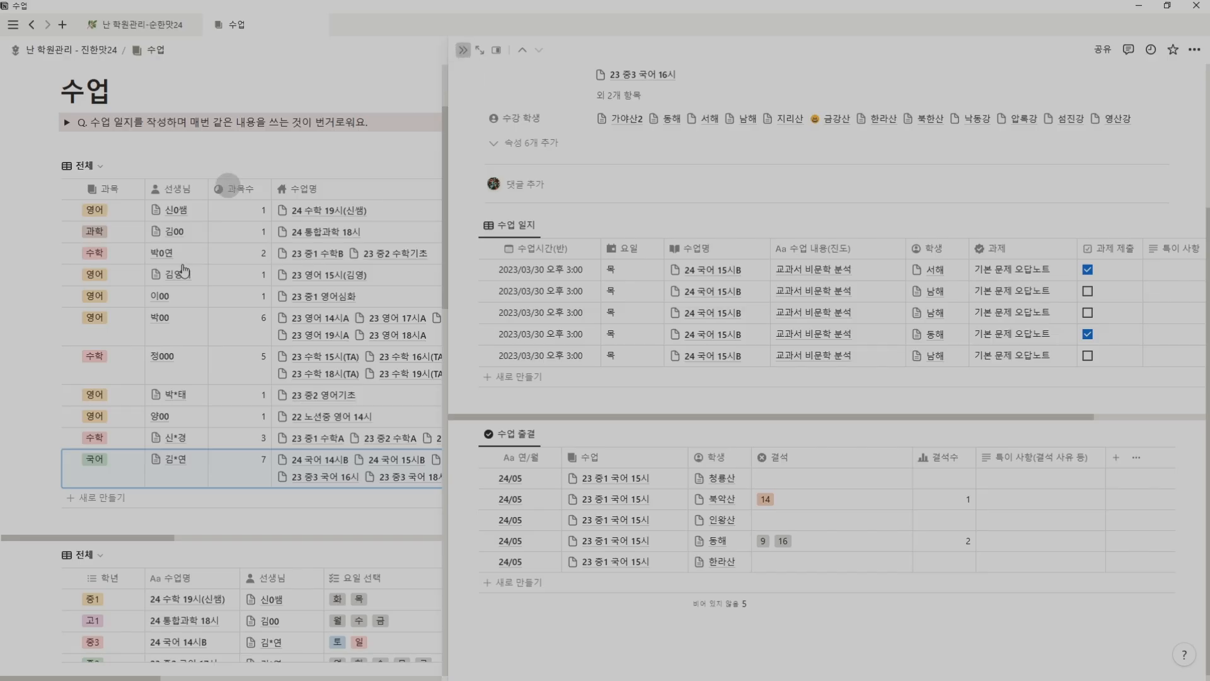
Close the teacher's record and view the 수업 과목 table below the teacher table
{"action": "left_click", "coordinate": [269, 445]}
{"action": "scroll", "coordinate": [269, 445], "scroll_direction": "down", "scroll_amount": 4}
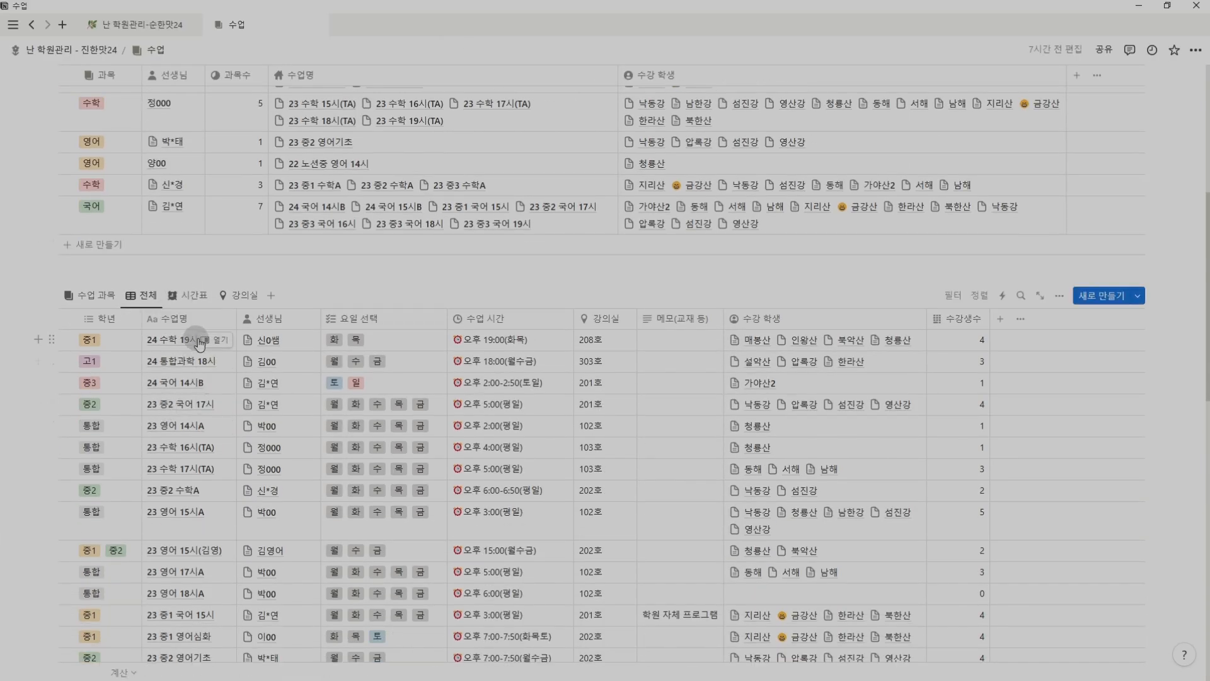
View the 수업 과목 database on the 수업 page in its 시간표 layout, and switch it to the 강의실 layout
{"action": "scroll", "coordinate": [270, 346], "scroll_direction": "up", "scroll_amount": 2}
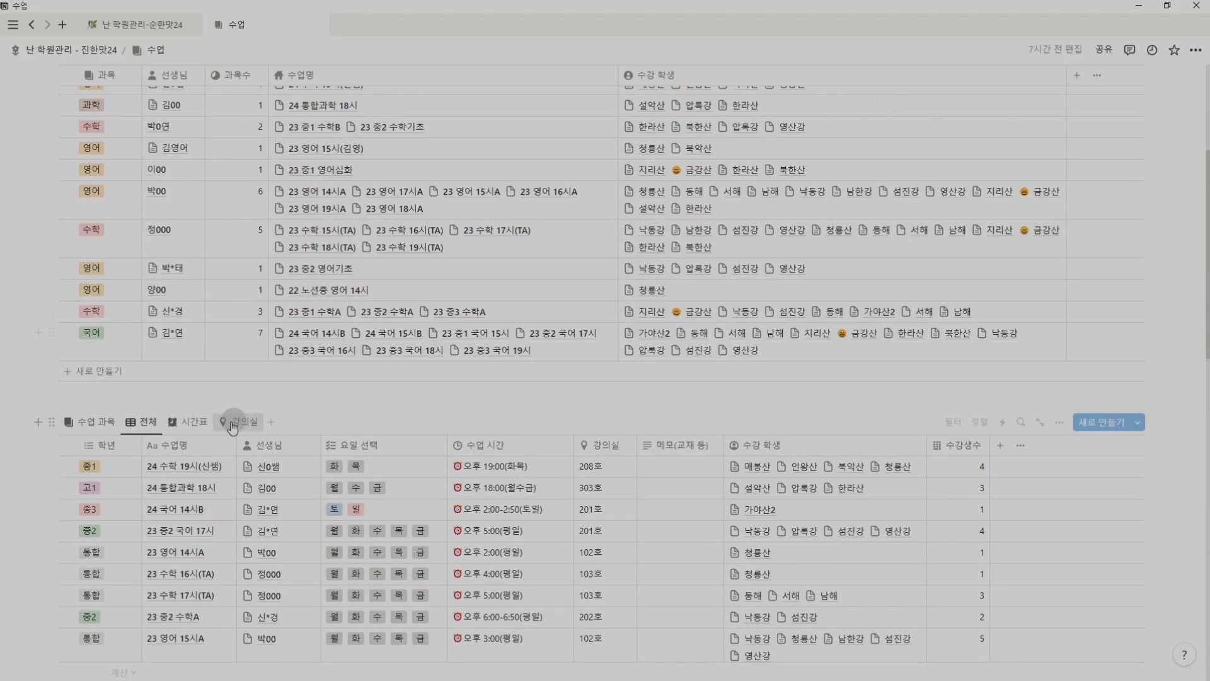
{"action": "left_click", "coordinate": [189, 422]}
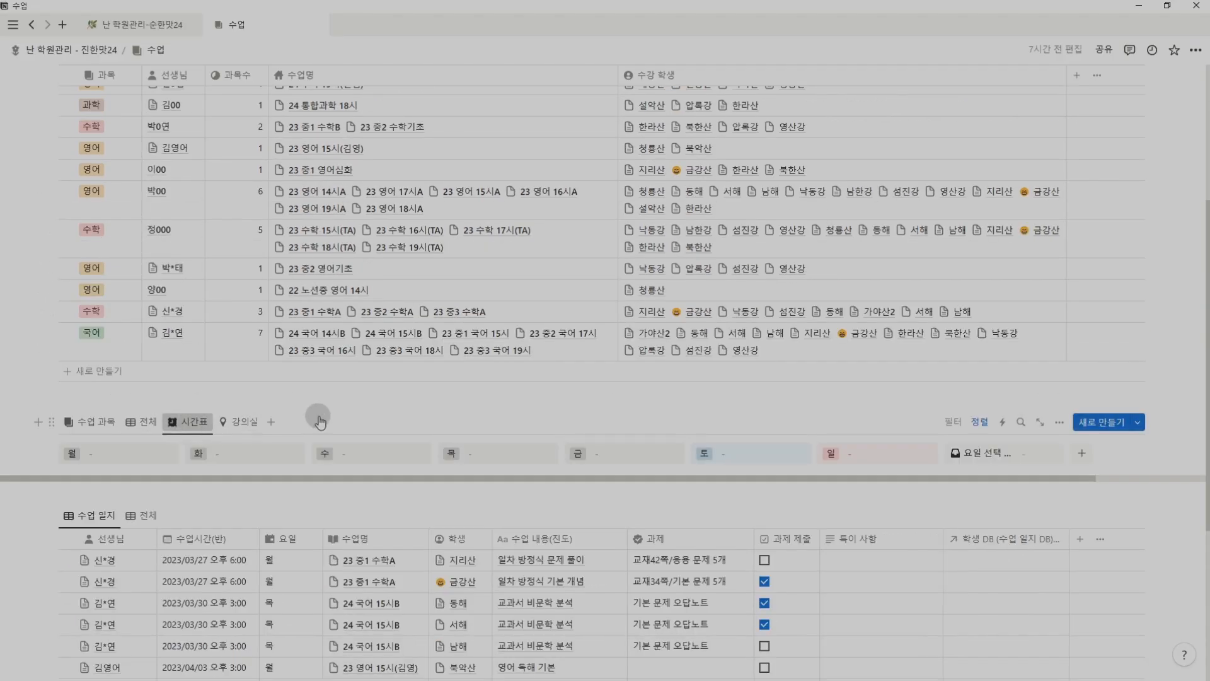
{"action": "scroll", "coordinate": [325, 421], "scroll_direction": "down", "scroll_amount": 4}
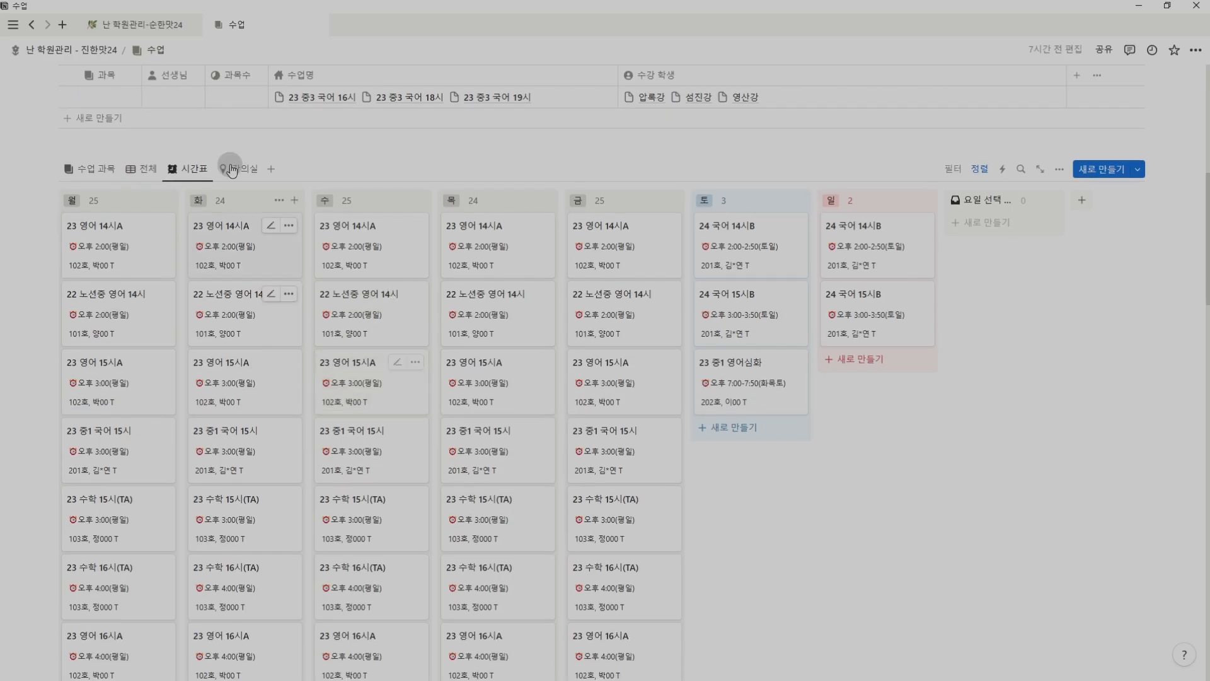
{"action": "left_click", "coordinate": [241, 169]}
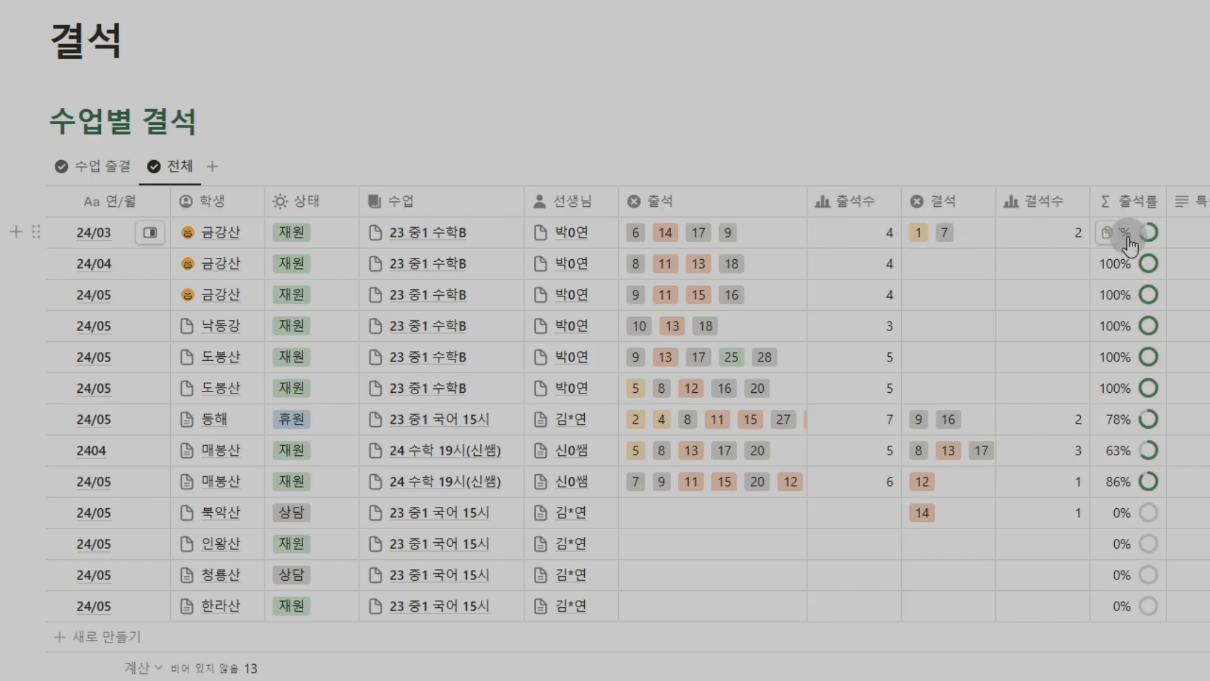
Examine the 수업별 결석, 결석계 and 학생 tables on the 결석 page, including the 결제일 연장 일수 column
{"action": "scroll", "coordinate": [805, 327], "scroll_direction": "down", "scroll_amount": 7}
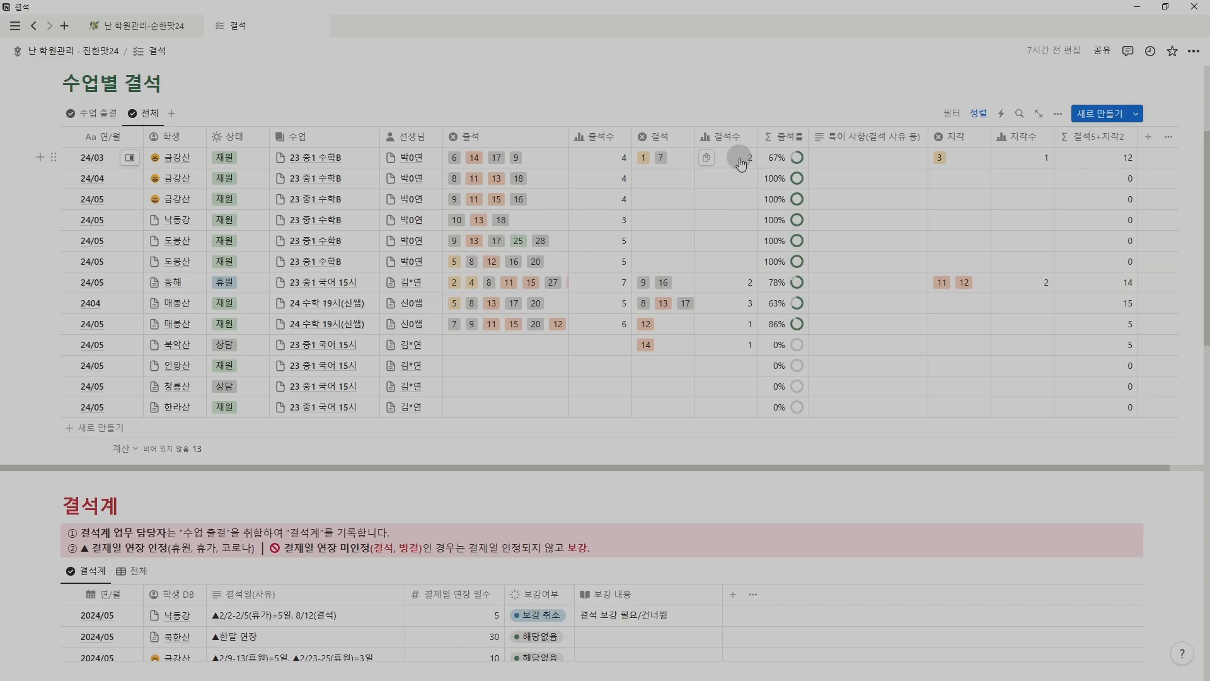
{"action": "scroll", "coordinate": [536, 529], "scroll_direction": "down", "scroll_amount": 2}
{"action": "left_click", "coordinate": [481, 490]}
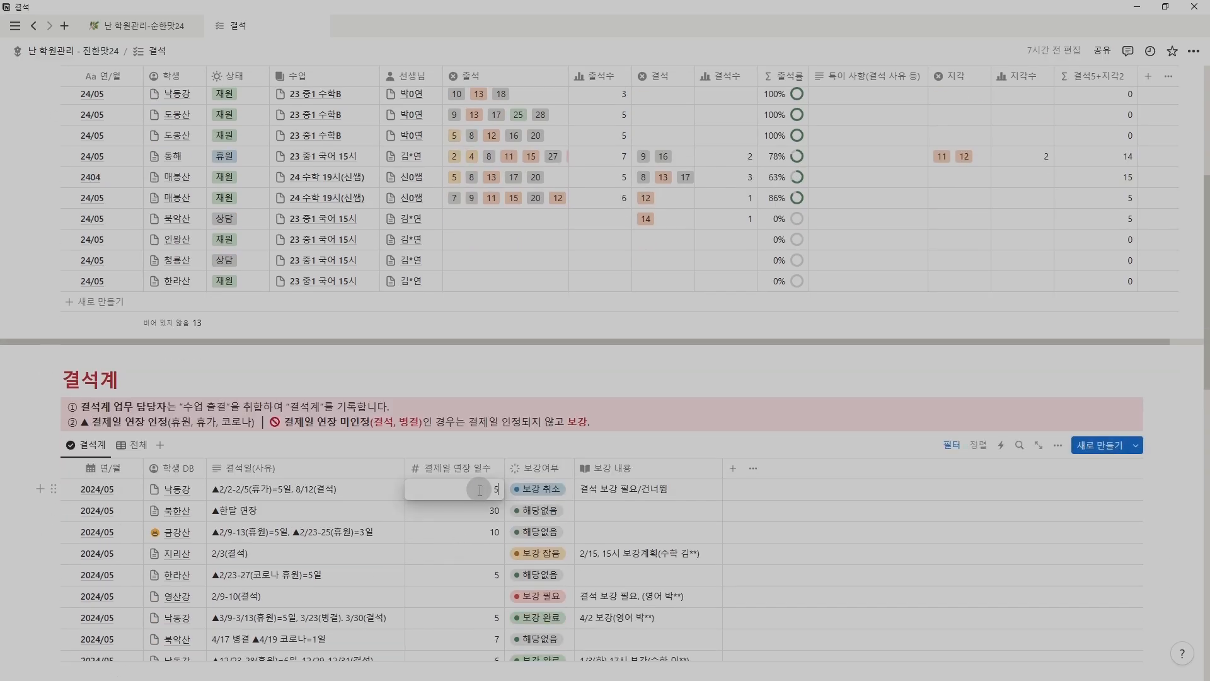
{"action": "left_click", "coordinate": [474, 513]}
{"action": "left_click", "coordinate": [469, 513]}
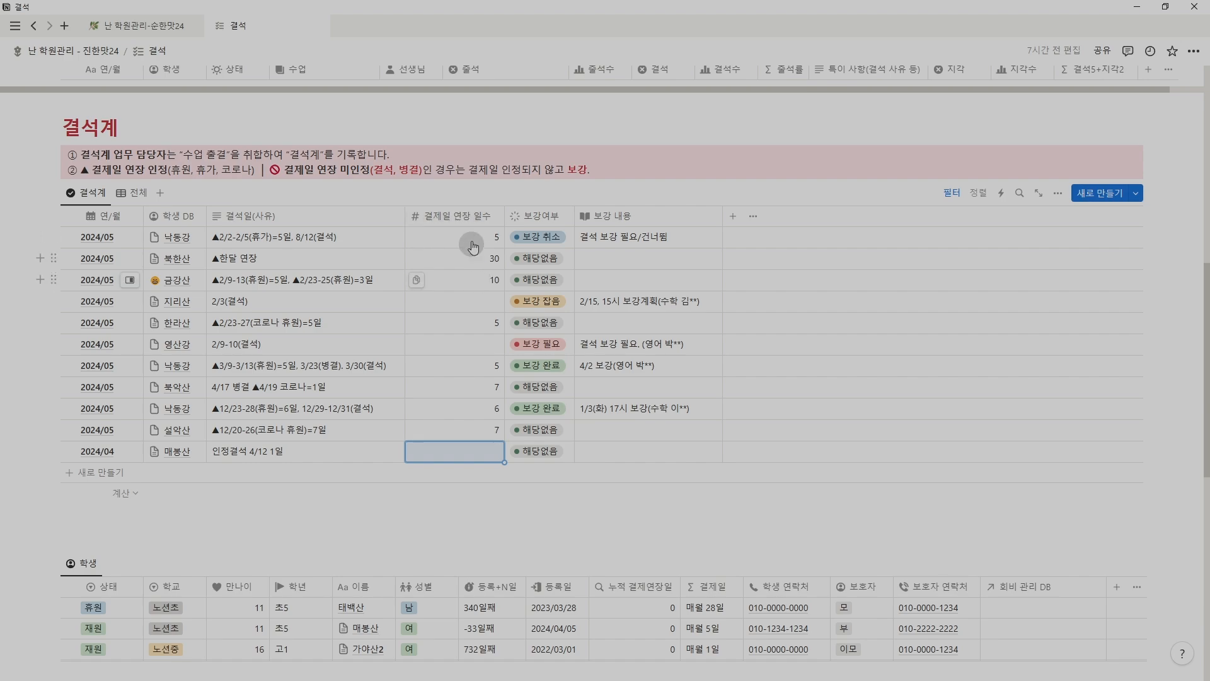
{"action": "scroll", "coordinate": [472, 245], "scroll_direction": "down", "scroll_amount": 5}
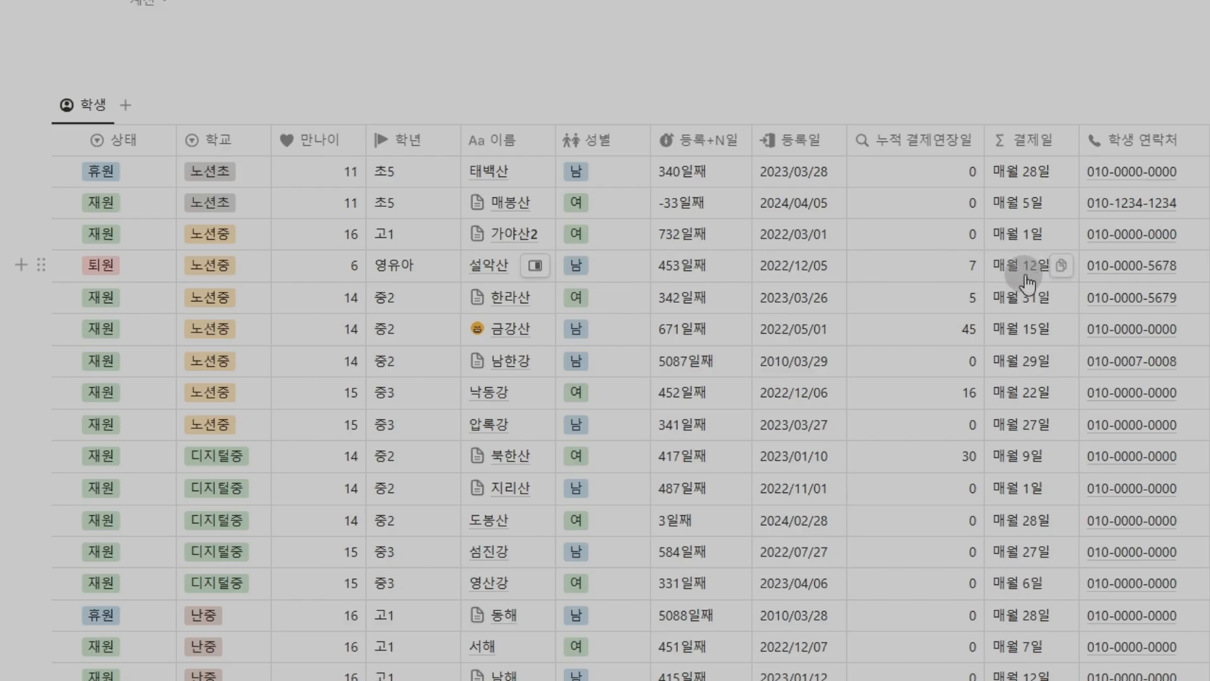
{"action": "scroll", "coordinate": [1030, 281], "scroll_direction": "up", "scroll_amount": 15}
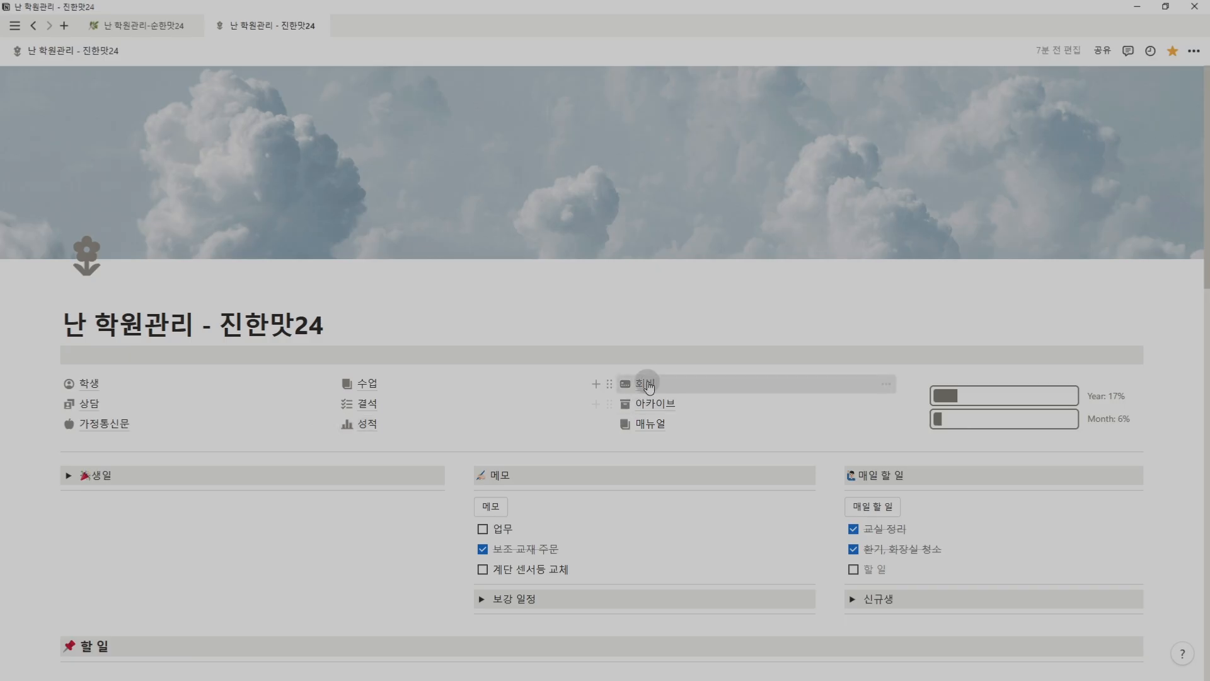
Open the 회비 page from the main page and view its 매월결제 table
{"action": "left_click", "coordinate": [643, 381]}
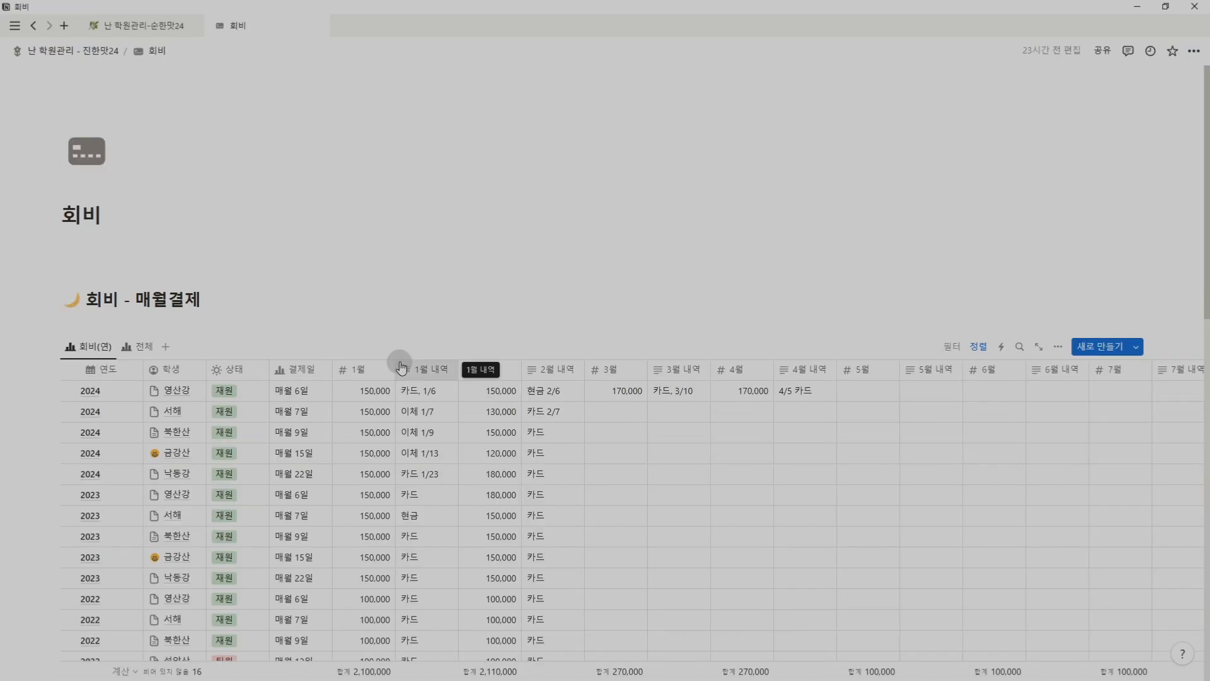
{"action": "scroll", "coordinate": [353, 361], "scroll_direction": "down", "scroll_amount": 2}
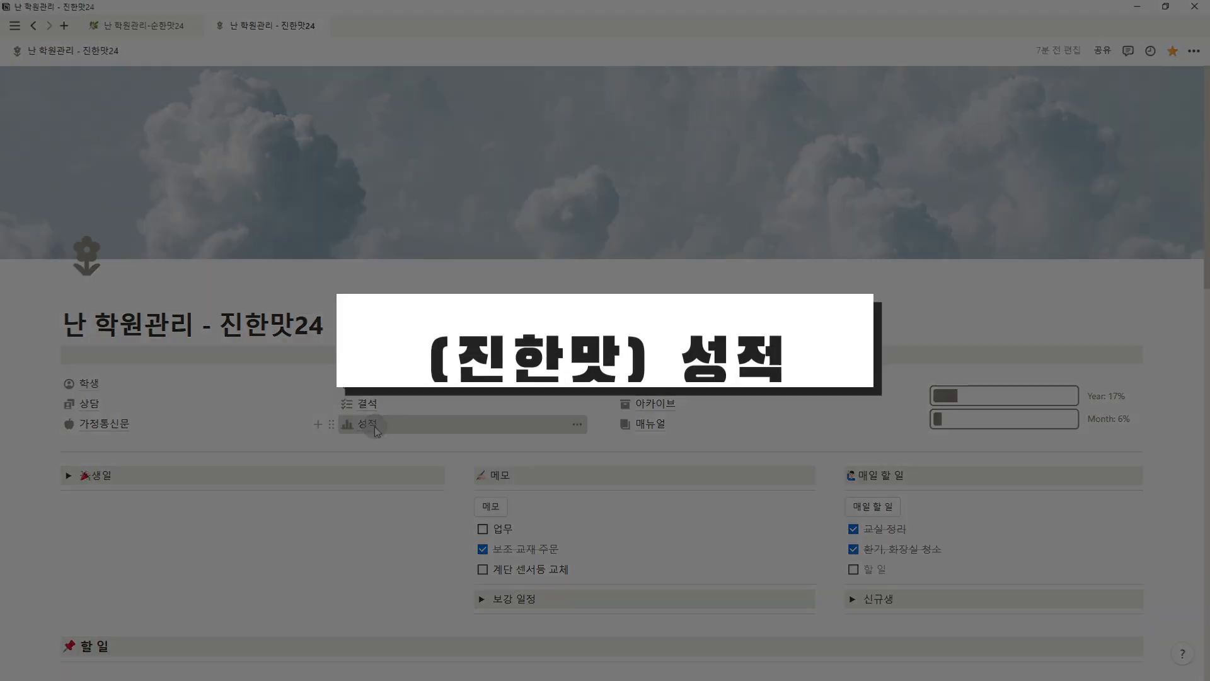
Open the 성적 page, check the title options of 학교 성적 DB, and look through its school grade records
{"action": "left_click", "coordinate": [369, 424]}
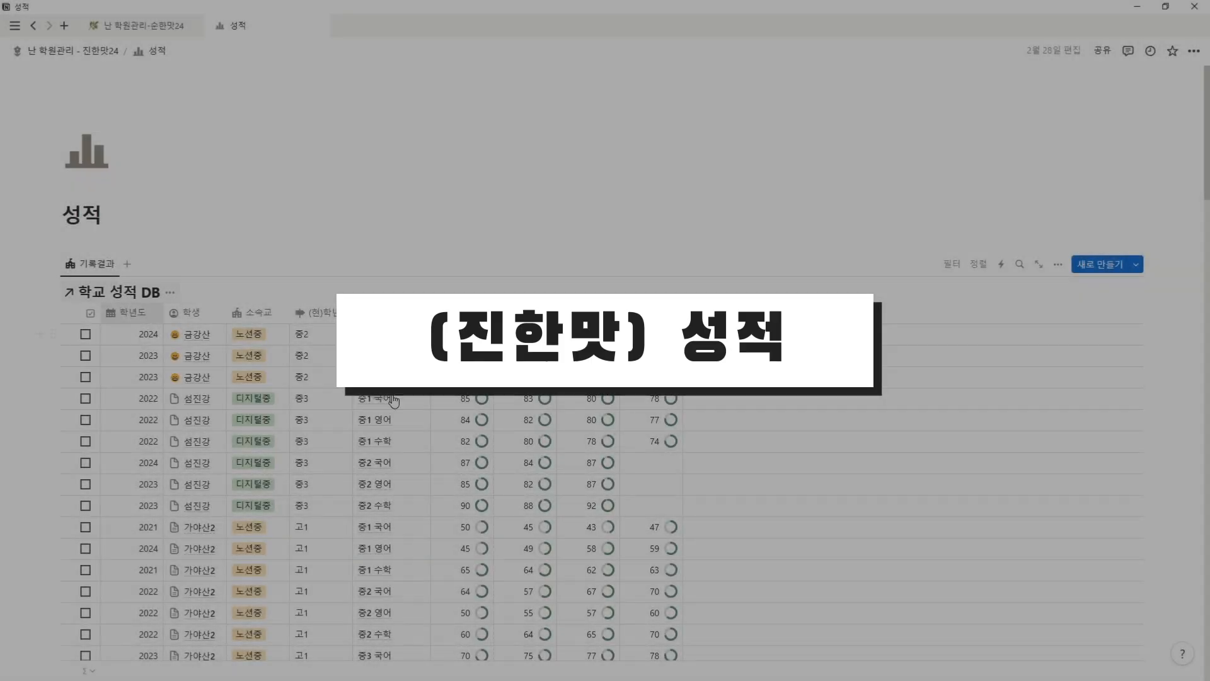
{"action": "scroll", "coordinate": [87, 301], "scroll_direction": "down", "scroll_amount": 3}
{"action": "scroll", "coordinate": [202, 342], "scroll_direction": "up", "scroll_amount": 3}
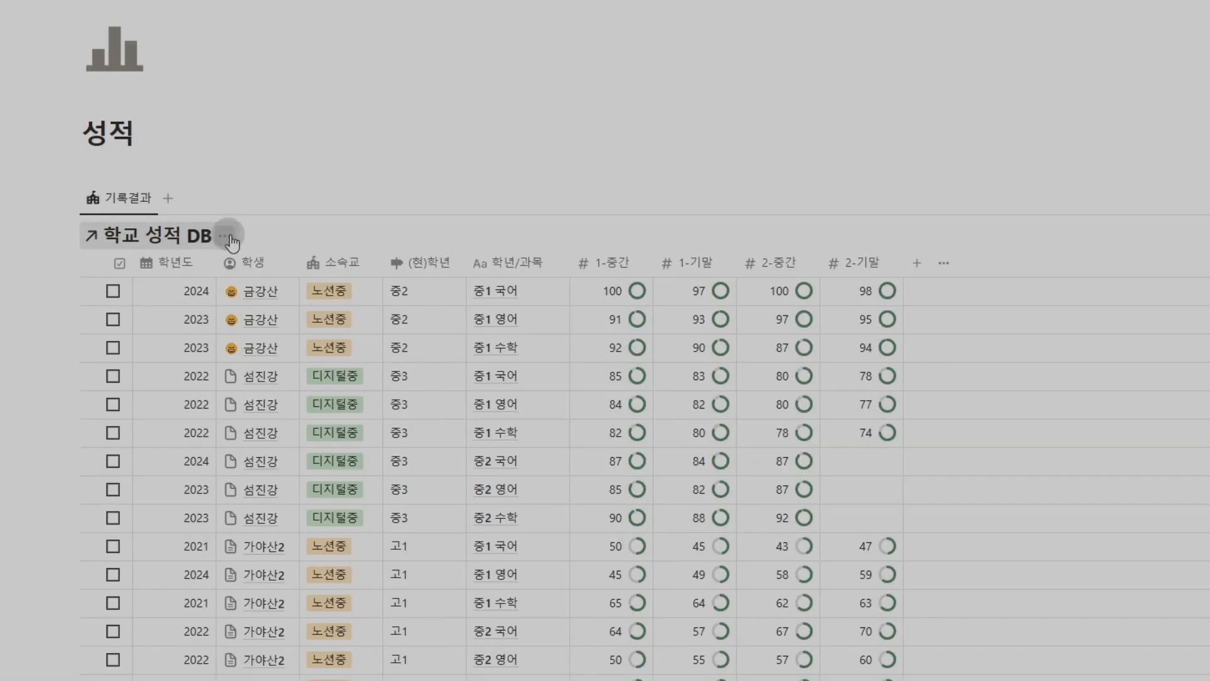
{"action": "left_click", "coordinate": [226, 237]}
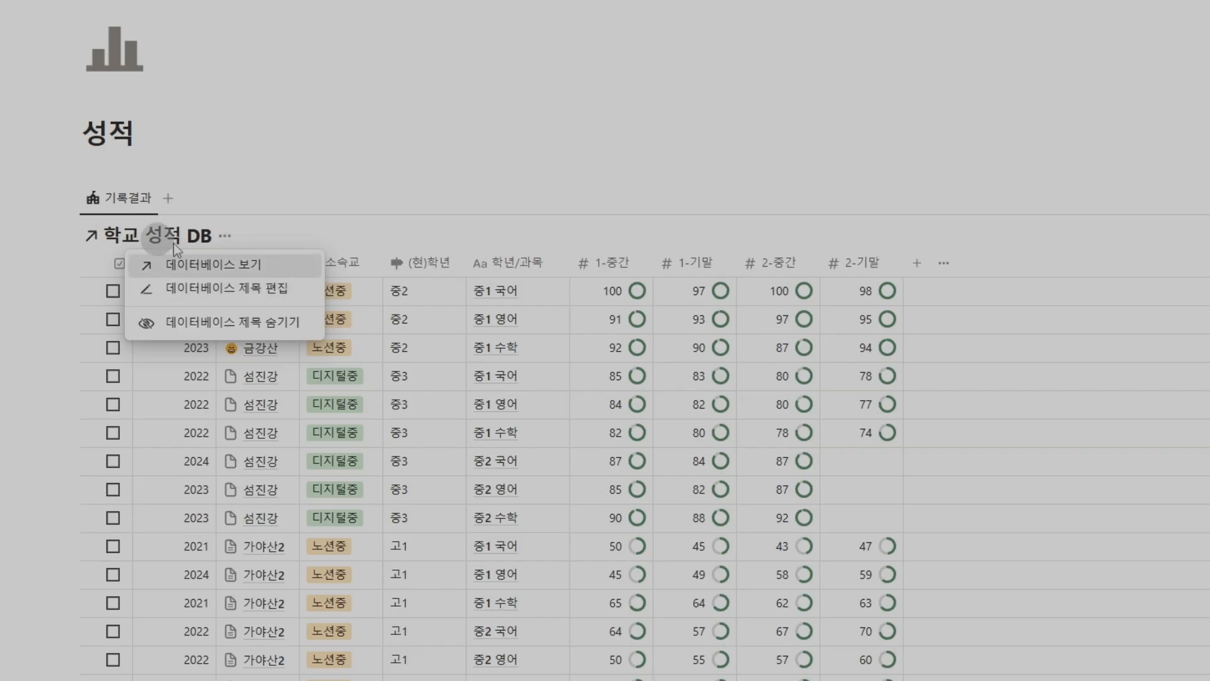
{"action": "left_click", "coordinate": [44, 372]}
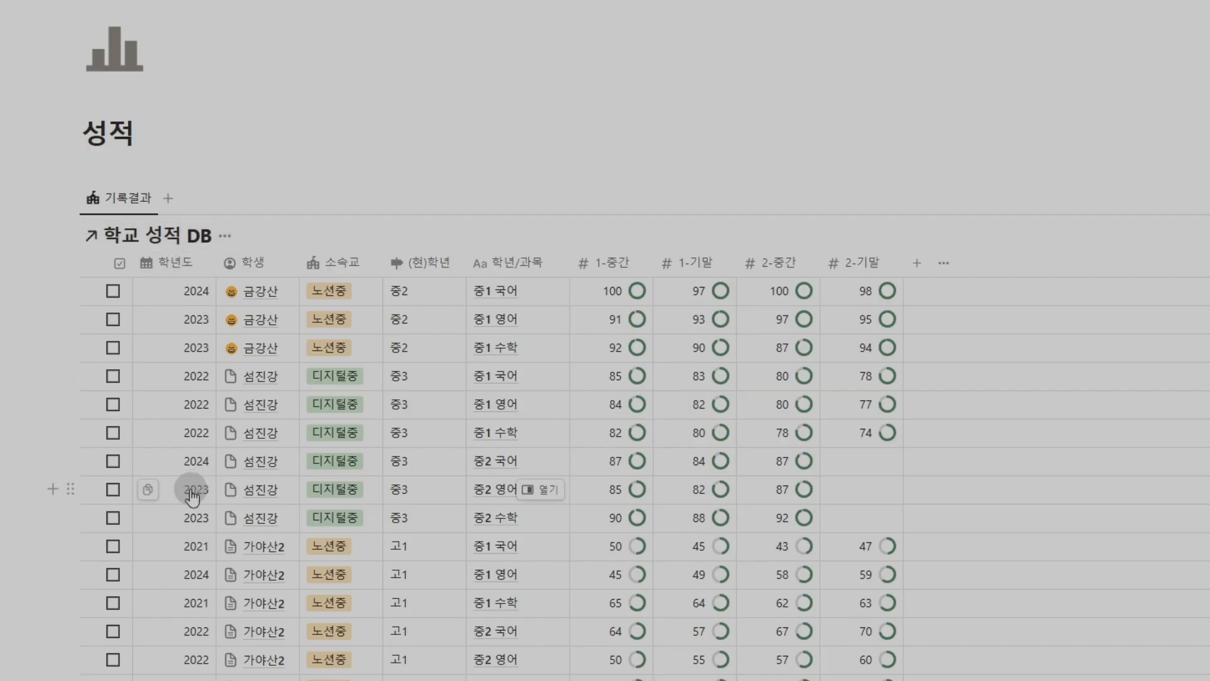
{"action": "scroll", "coordinate": [192, 498], "scroll_direction": "down", "scroll_amount": 5}
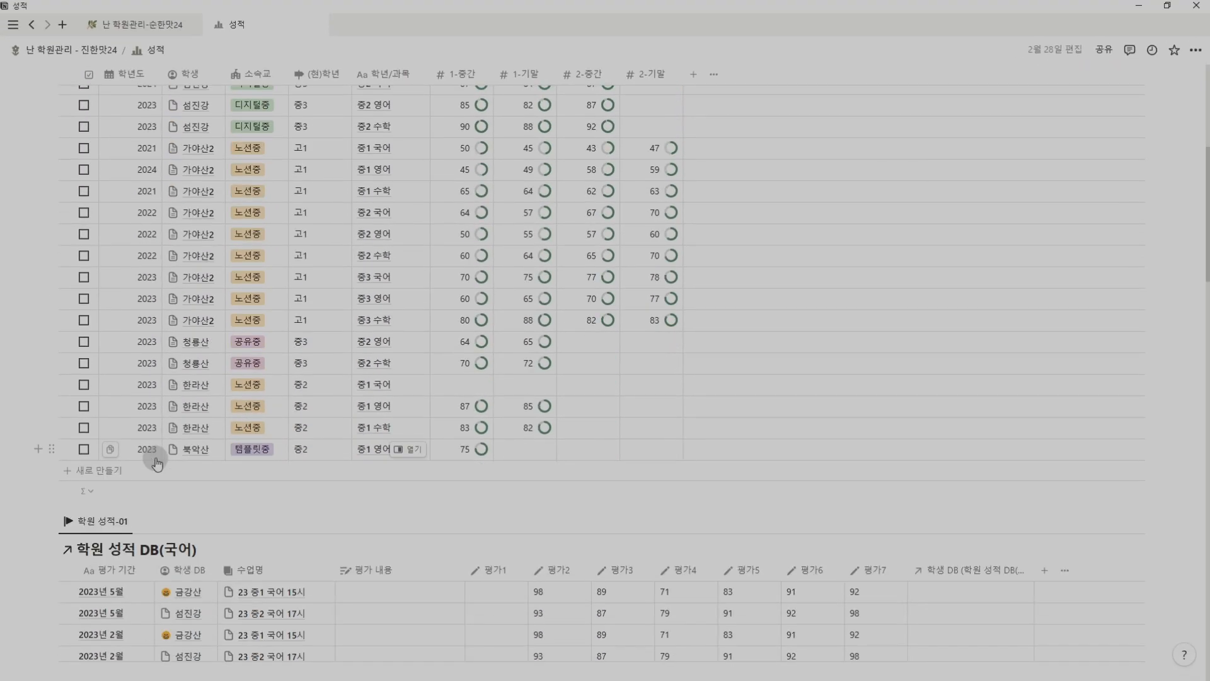
{"action": "scroll", "coordinate": [153, 458], "scroll_direction": "up", "scroll_amount": 4}
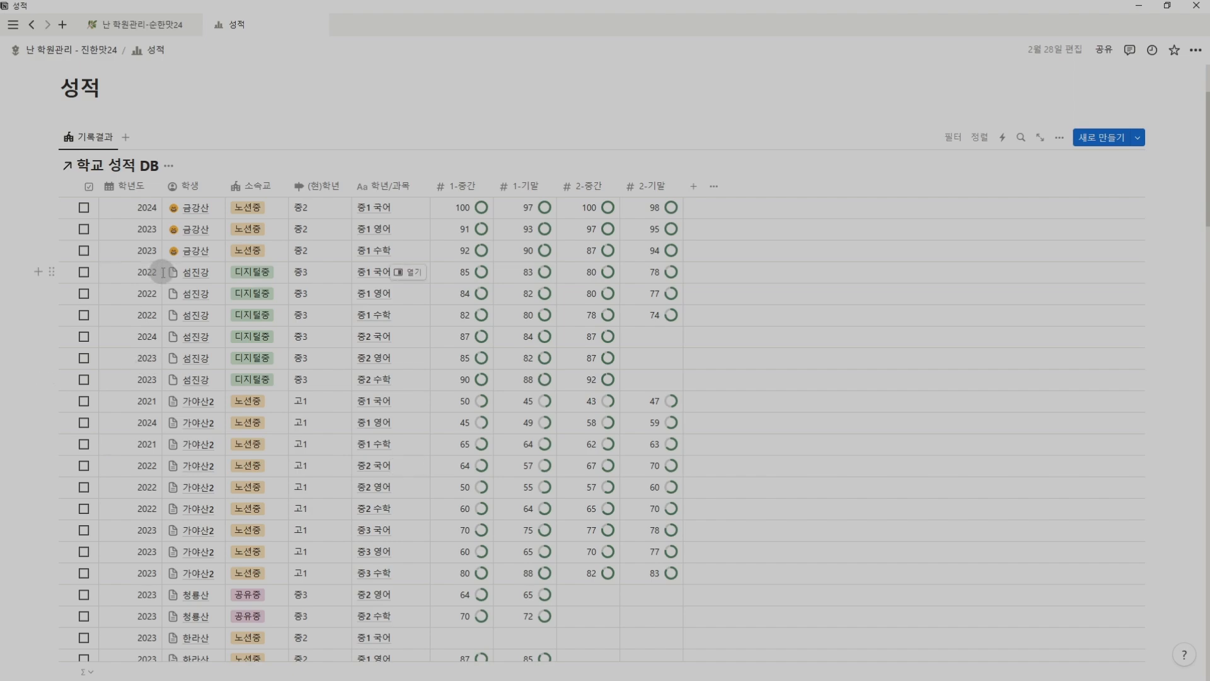
Review the 학원 성적 tables for each subject and the 피드백 table on the 성적 page, and return to the main page
{"action": "scroll", "coordinate": [183, 305], "scroll_direction": "down", "scroll_amount": 6}
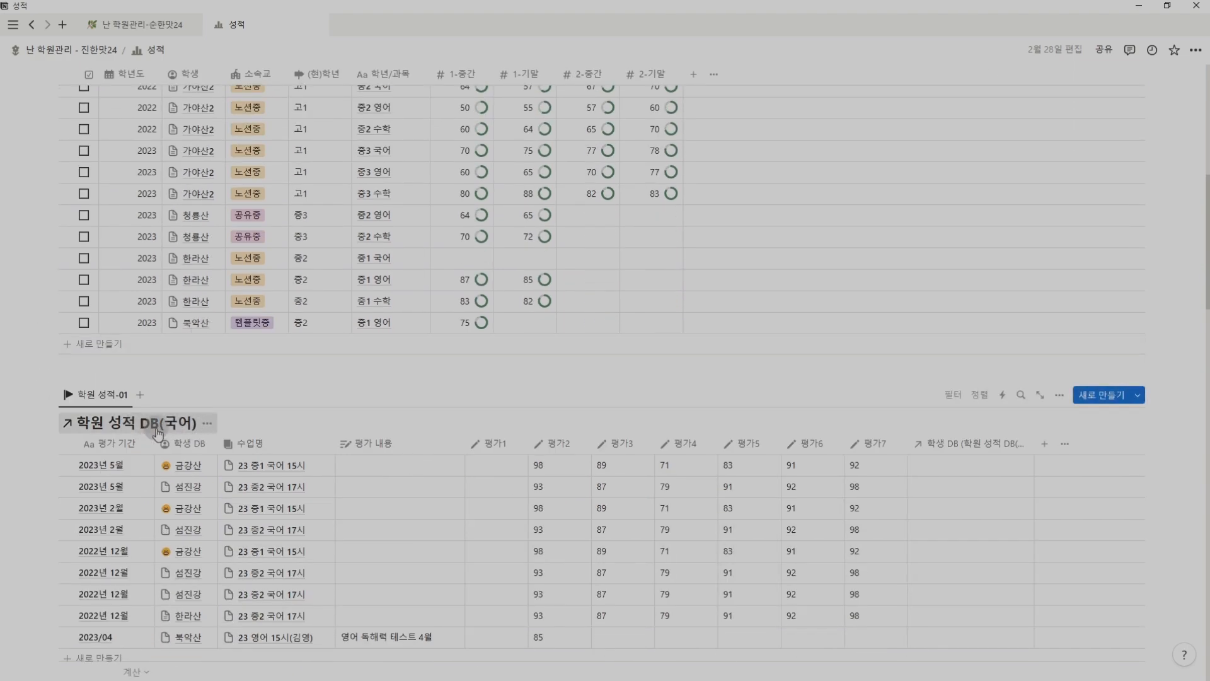
{"action": "scroll", "coordinate": [157, 434], "scroll_direction": "down", "scroll_amount": 3}
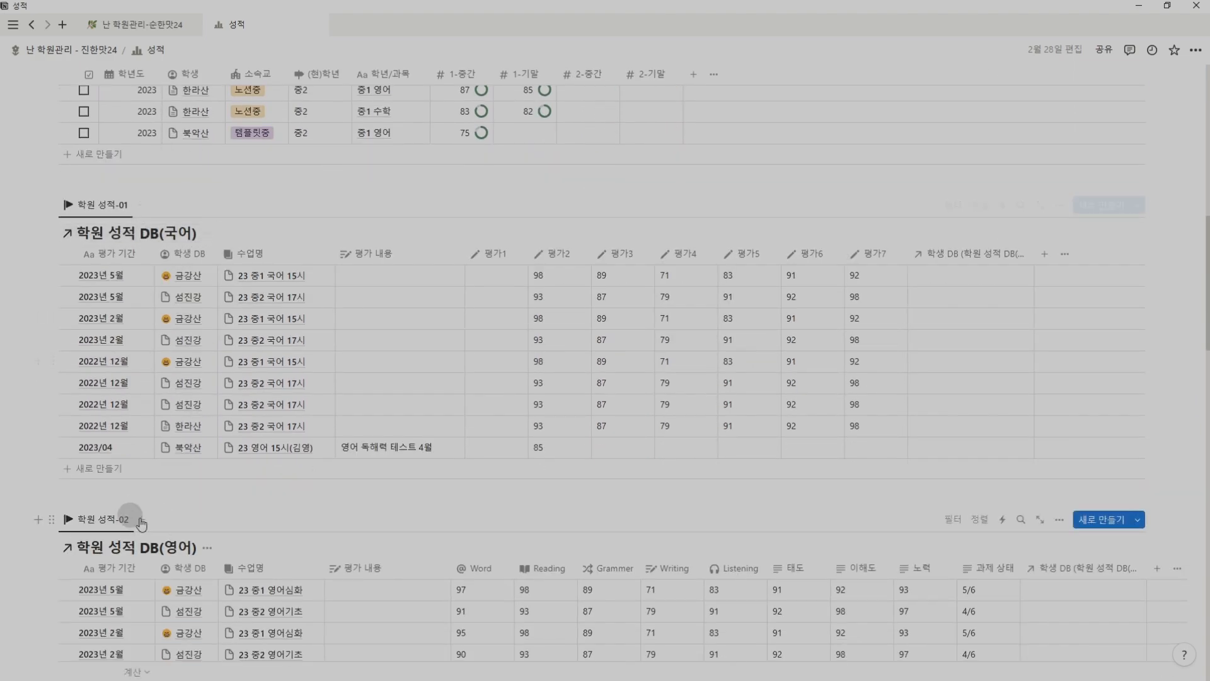
{"action": "scroll", "coordinate": [240, 218], "scroll_direction": "down", "scroll_amount": 6}
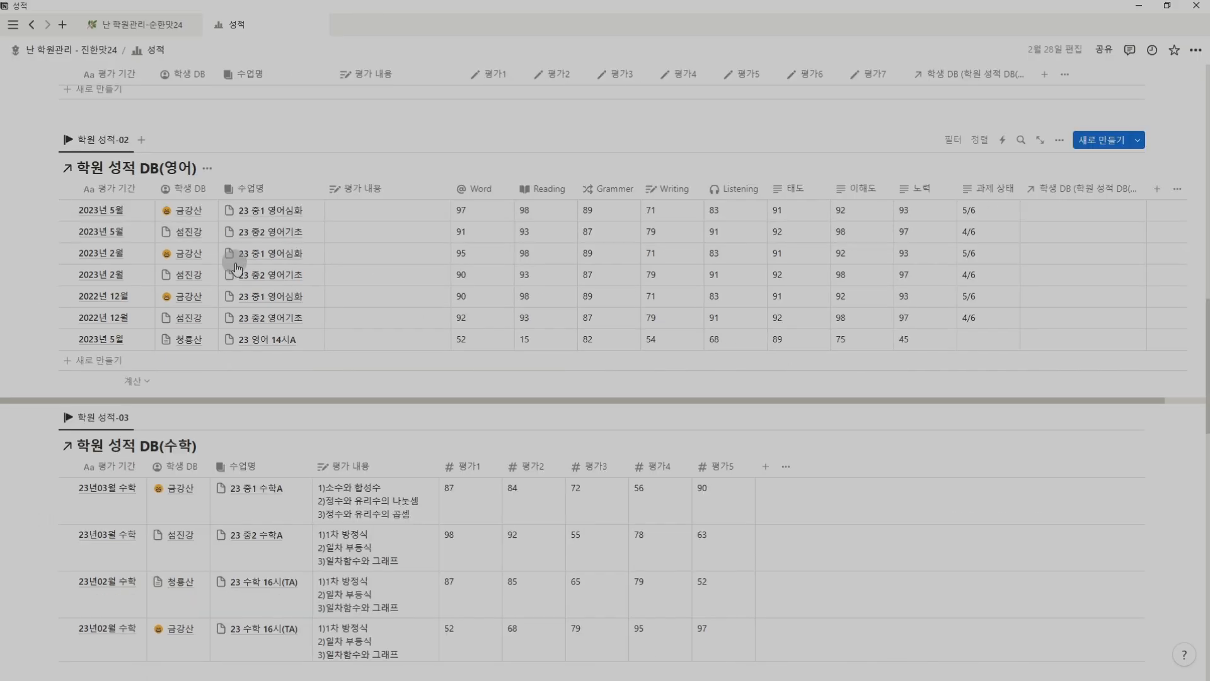
{"action": "scroll", "coordinate": [236, 268], "scroll_direction": "down", "scroll_amount": 10}
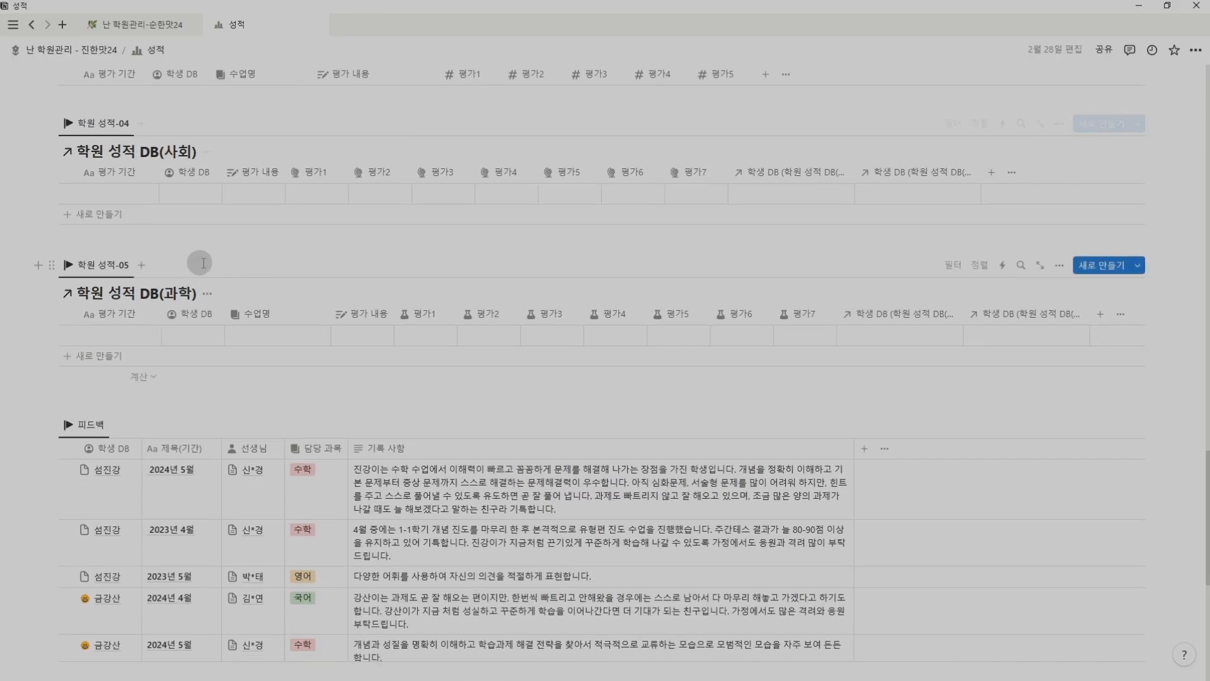
{"action": "scroll", "coordinate": [321, 372], "scroll_direction": "down", "scroll_amount": 4}
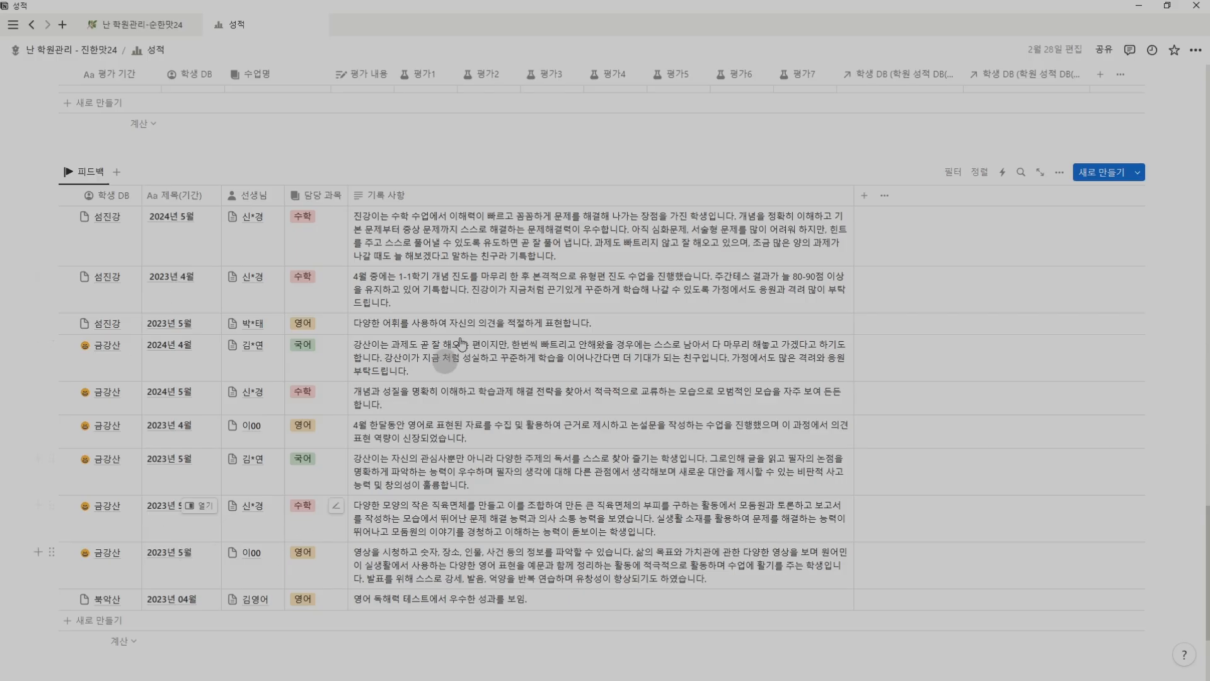
{"action": "scroll", "coordinate": [624, 466], "scroll_direction": "down", "scroll_amount": 3}
{"action": "scroll", "coordinate": [506, 437], "scroll_direction": "up", "scroll_amount": 10}
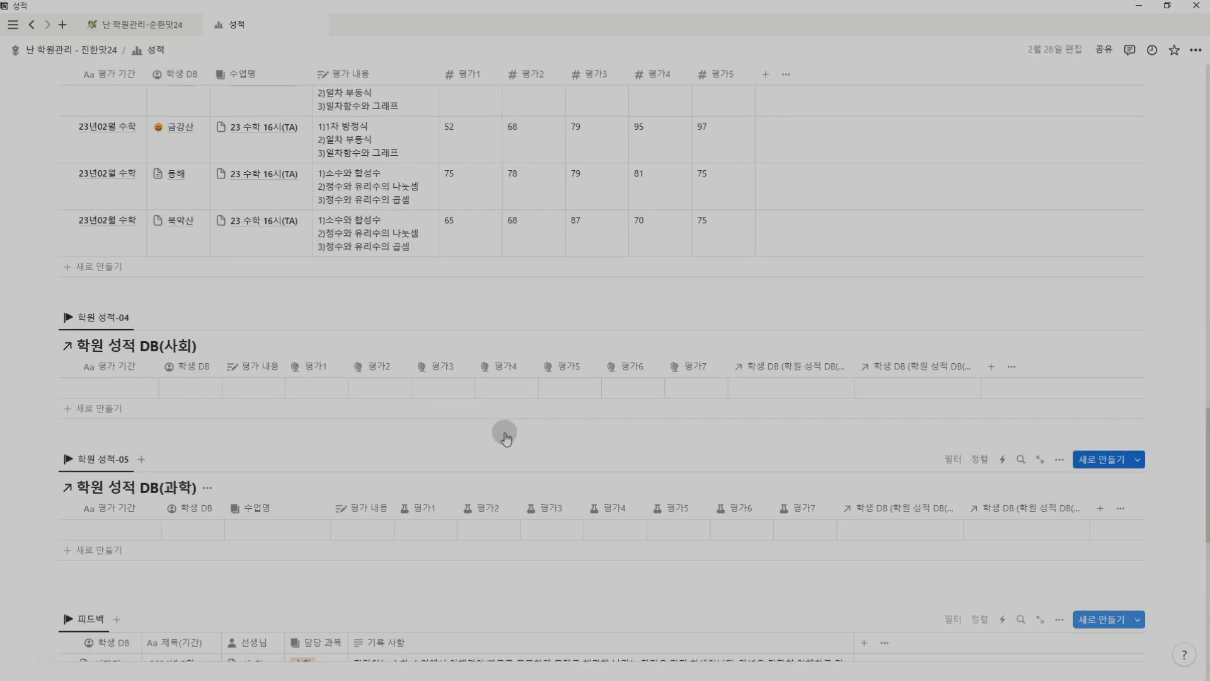
{"action": "scroll", "coordinate": [506, 437], "scroll_direction": "up", "scroll_amount": 10}
{"action": "left_click", "coordinate": [66, 49]}
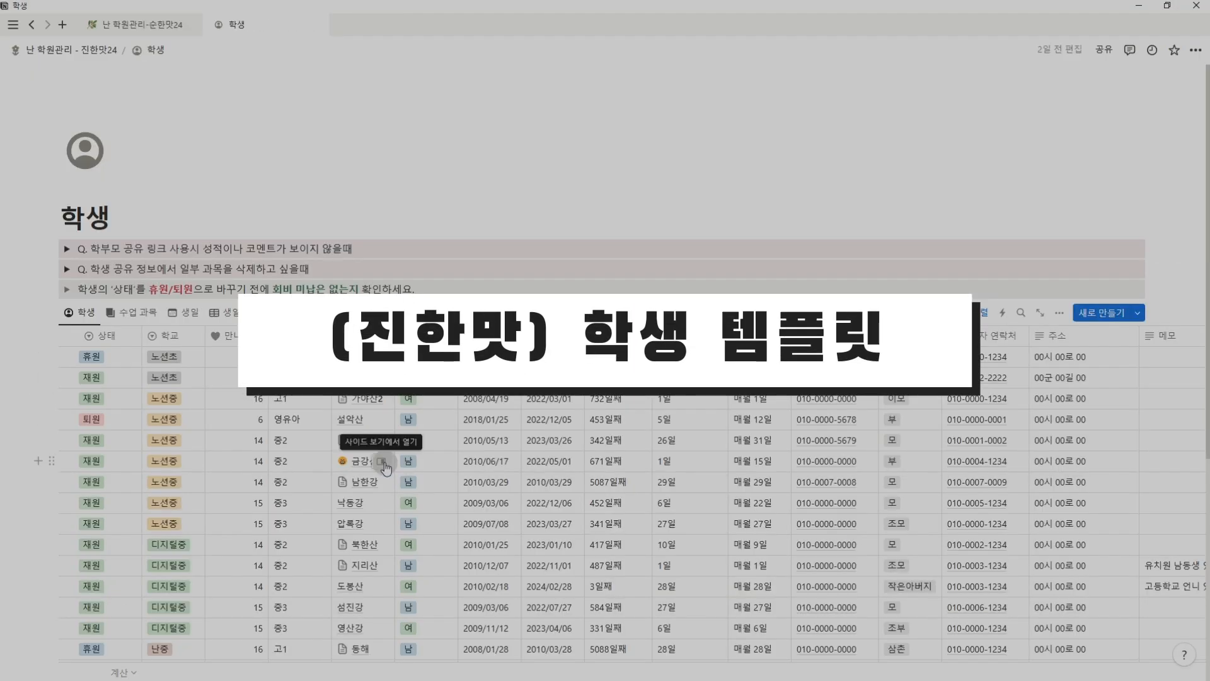
Open the smiley-icon student's record on the 학생 page and look through its 수업 출결, grade and 학습 코멘트 tables
{"action": "left_click", "coordinate": [382, 462]}
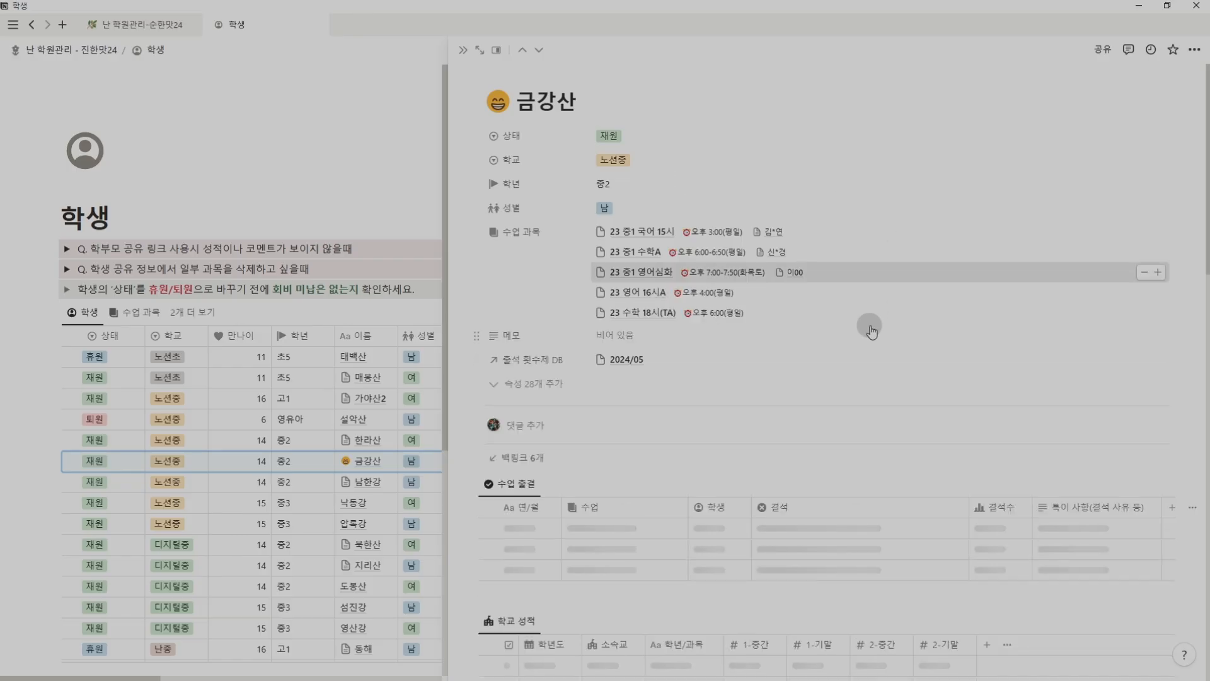
{"action": "scroll", "coordinate": [867, 324], "scroll_direction": "down", "scroll_amount": 4}
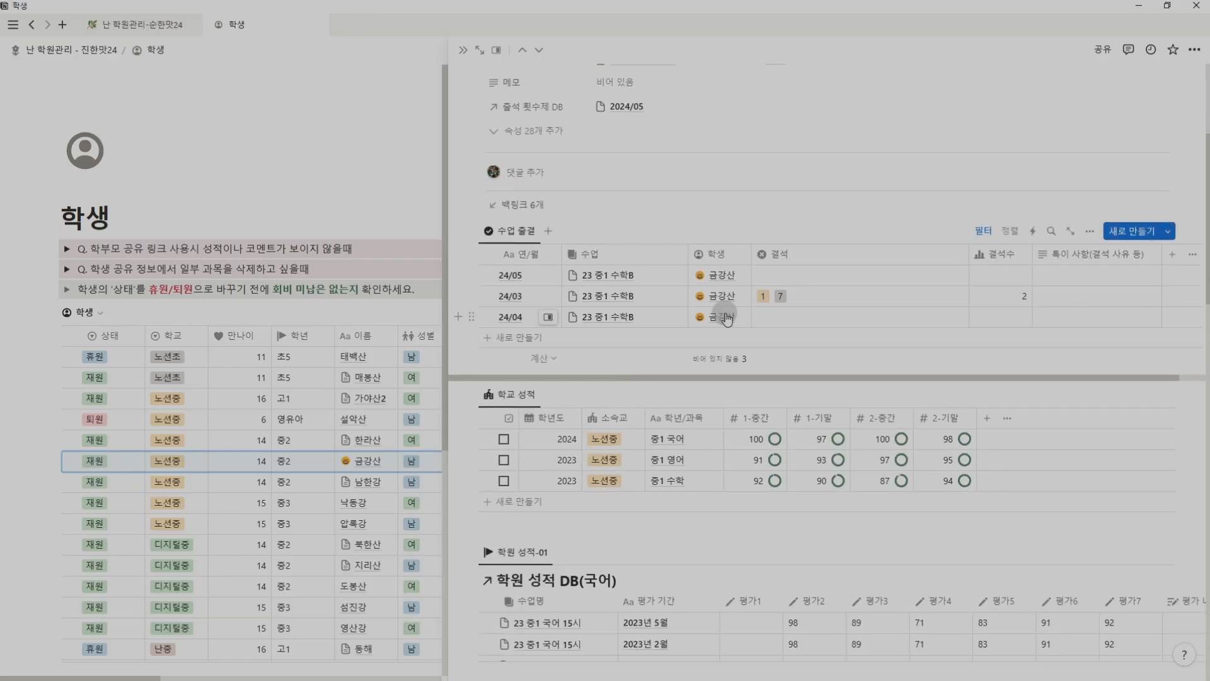
{"action": "scroll", "coordinate": [832, 304], "scroll_direction": "down", "scroll_amount": 2}
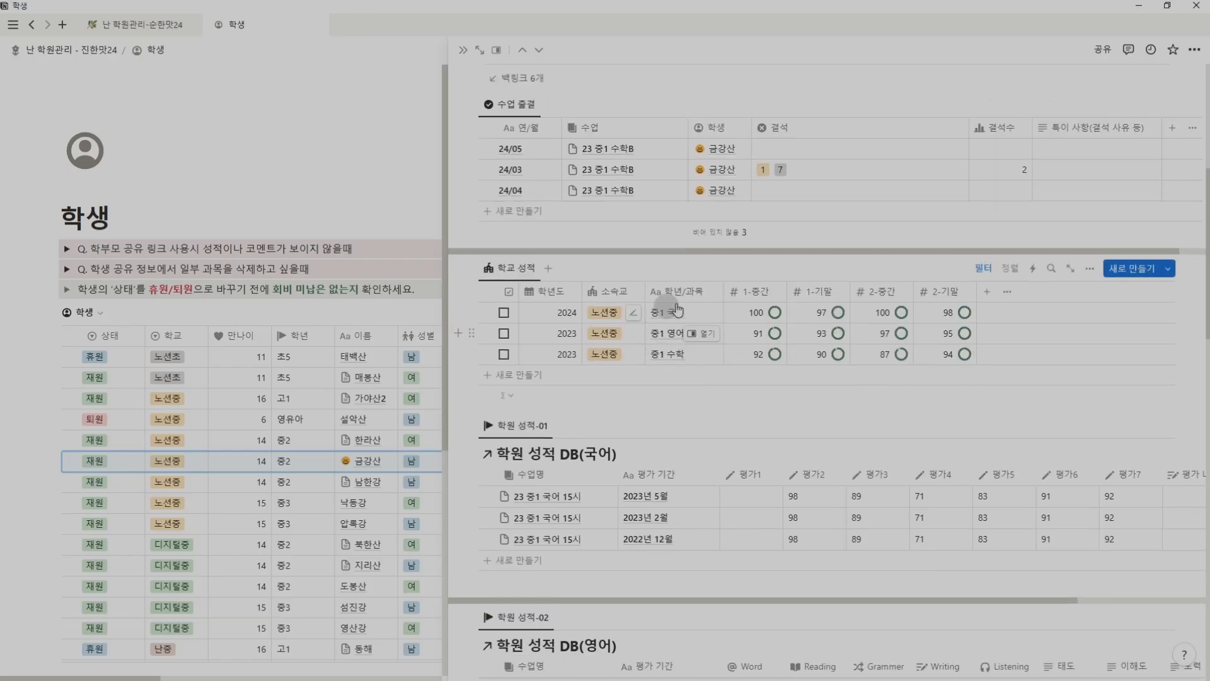
{"action": "scroll", "coordinate": [775, 371], "scroll_direction": "down", "scroll_amount": 15}
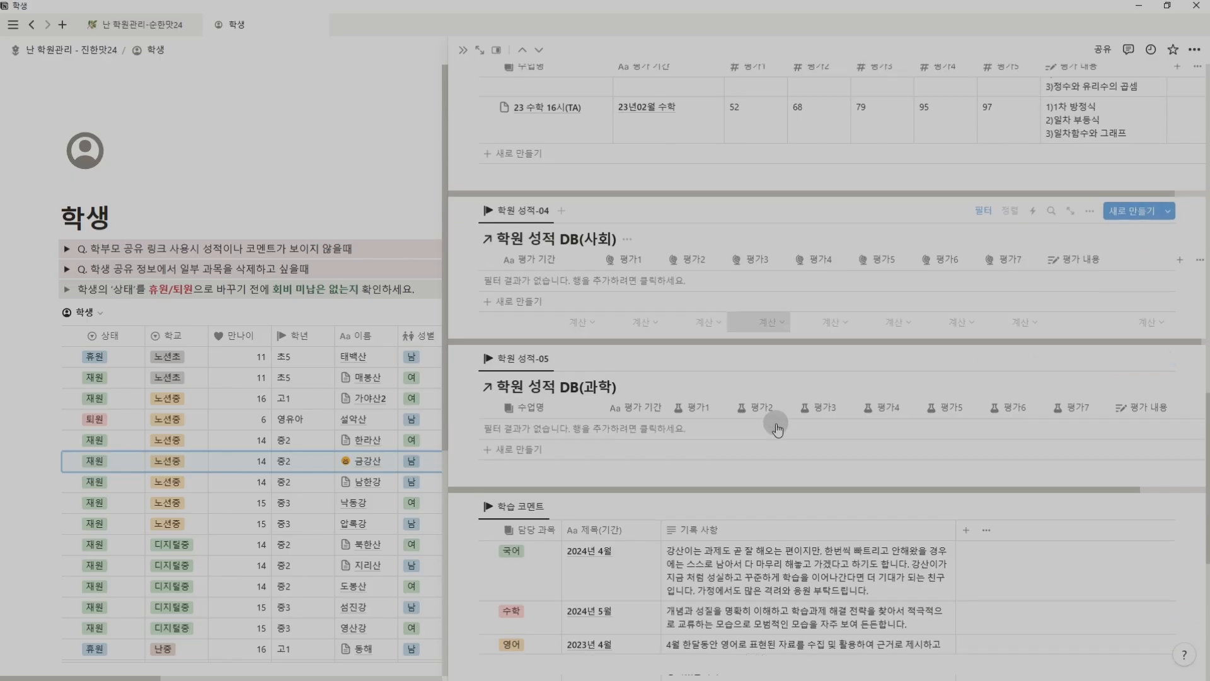
{"action": "scroll", "coordinate": [777, 428], "scroll_direction": "down", "scroll_amount": 3}
{"action": "scroll", "coordinate": [744, 491], "scroll_direction": "up", "scroll_amount": 6}
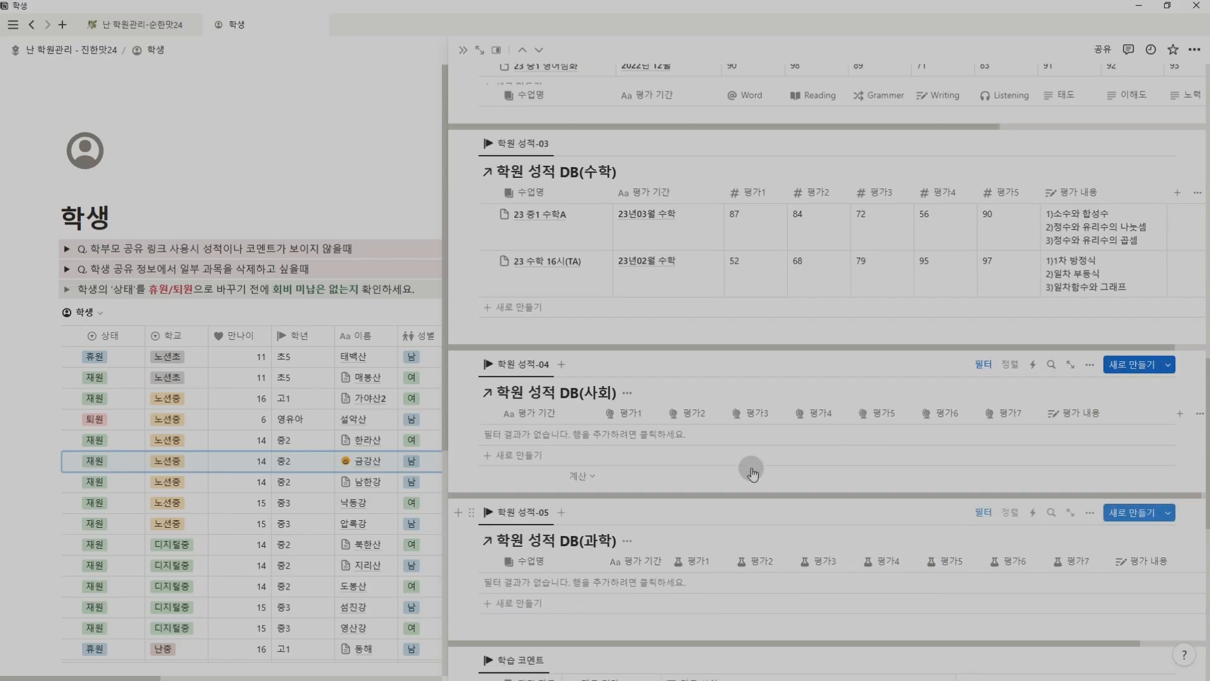
{"action": "scroll", "coordinate": [753, 474], "scroll_direction": "up", "scroll_amount": 10}
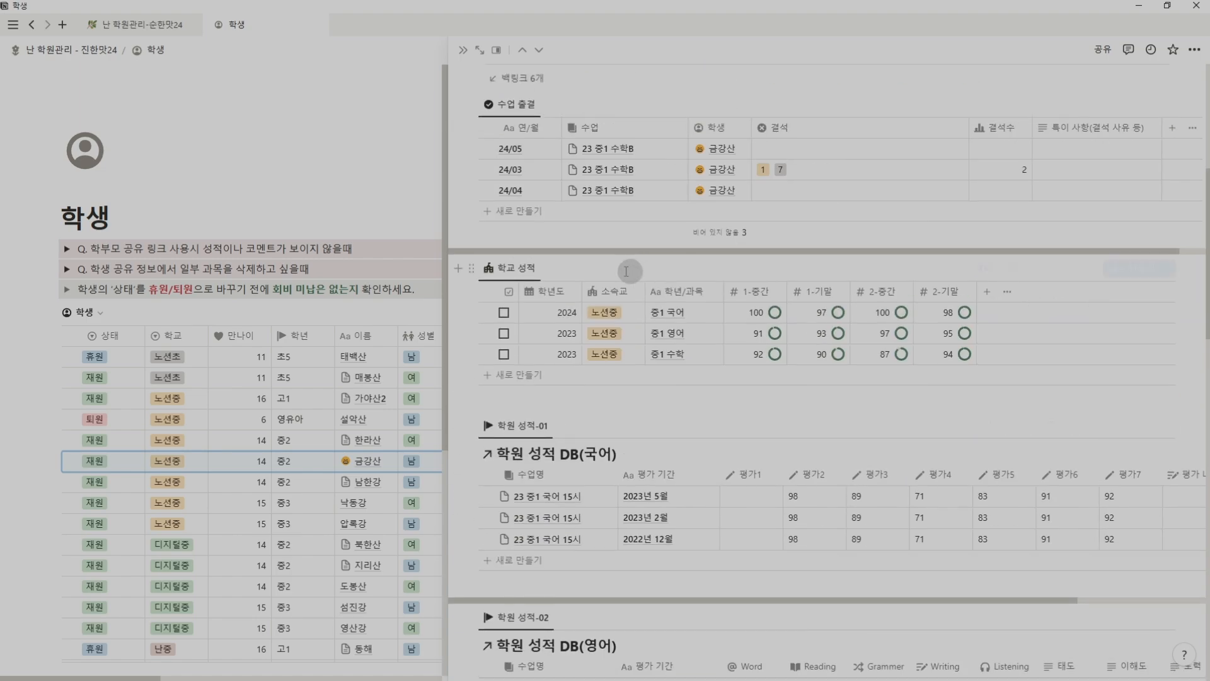
Examine the 국어, 영어, 수학 and 사회 tables of 학원 성적 DB within the open student record
{"action": "scroll", "coordinate": [590, 460], "scroll_direction": "down", "scroll_amount": 3}
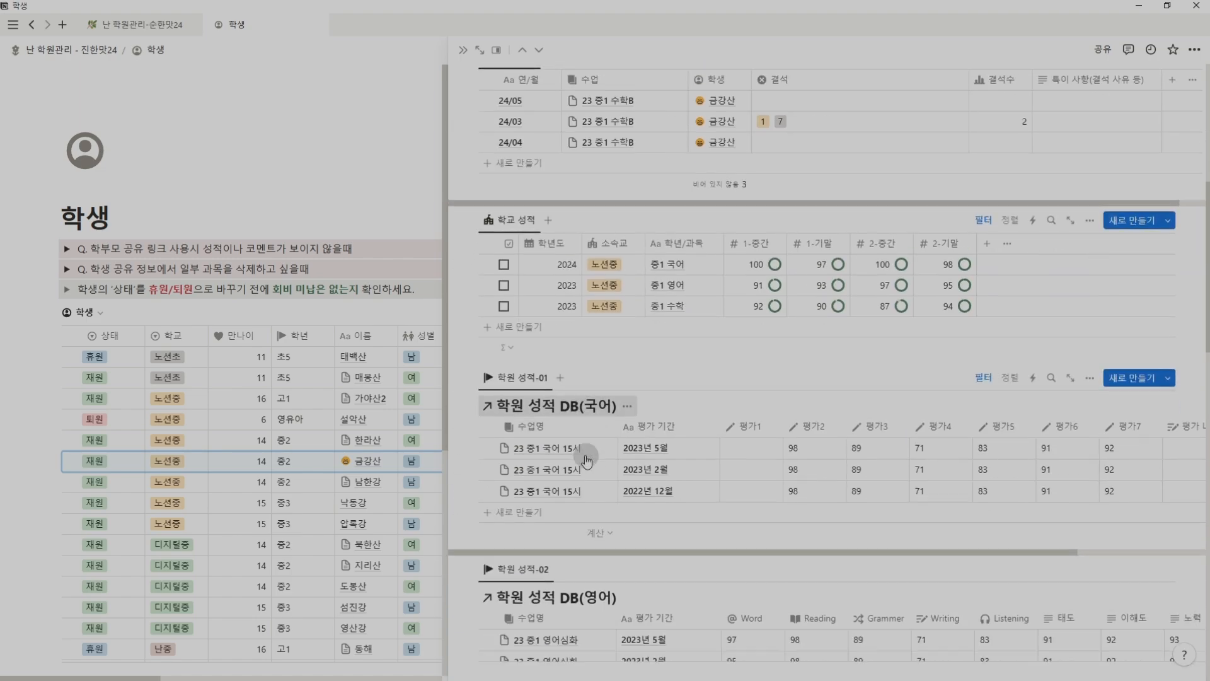
{"action": "scroll", "coordinate": [591, 464], "scroll_direction": "down", "scroll_amount": 3}
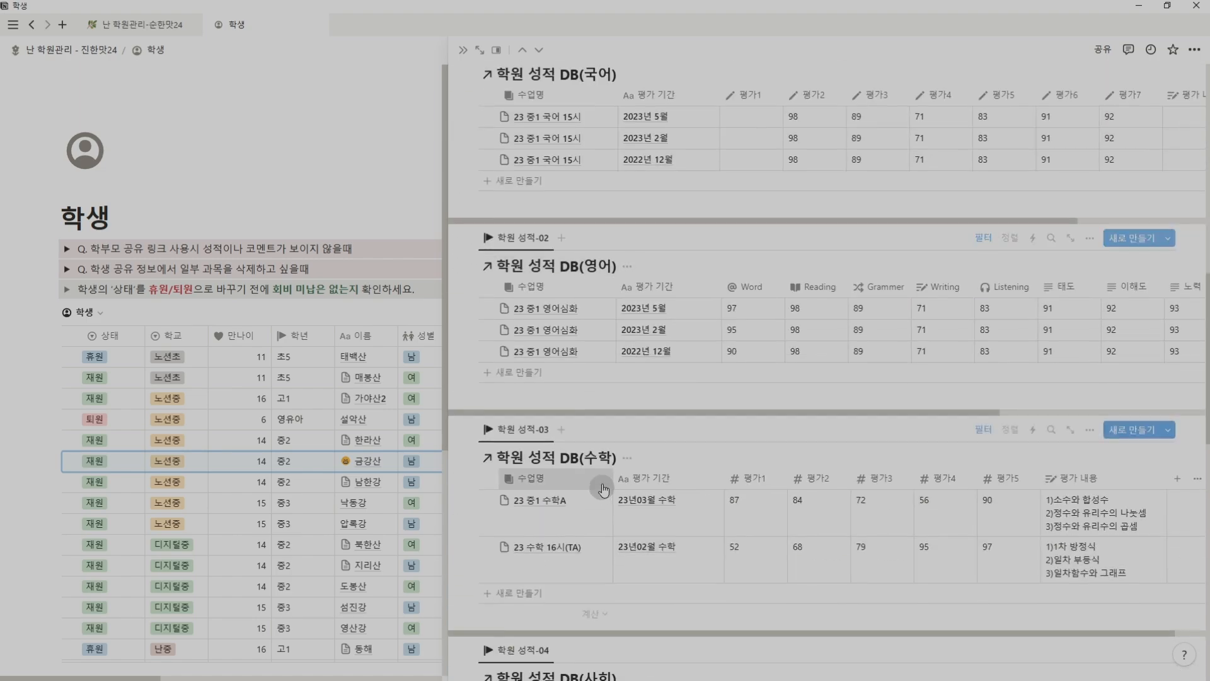
{"action": "scroll", "coordinate": [603, 470], "scroll_direction": "down", "scroll_amount": 2}
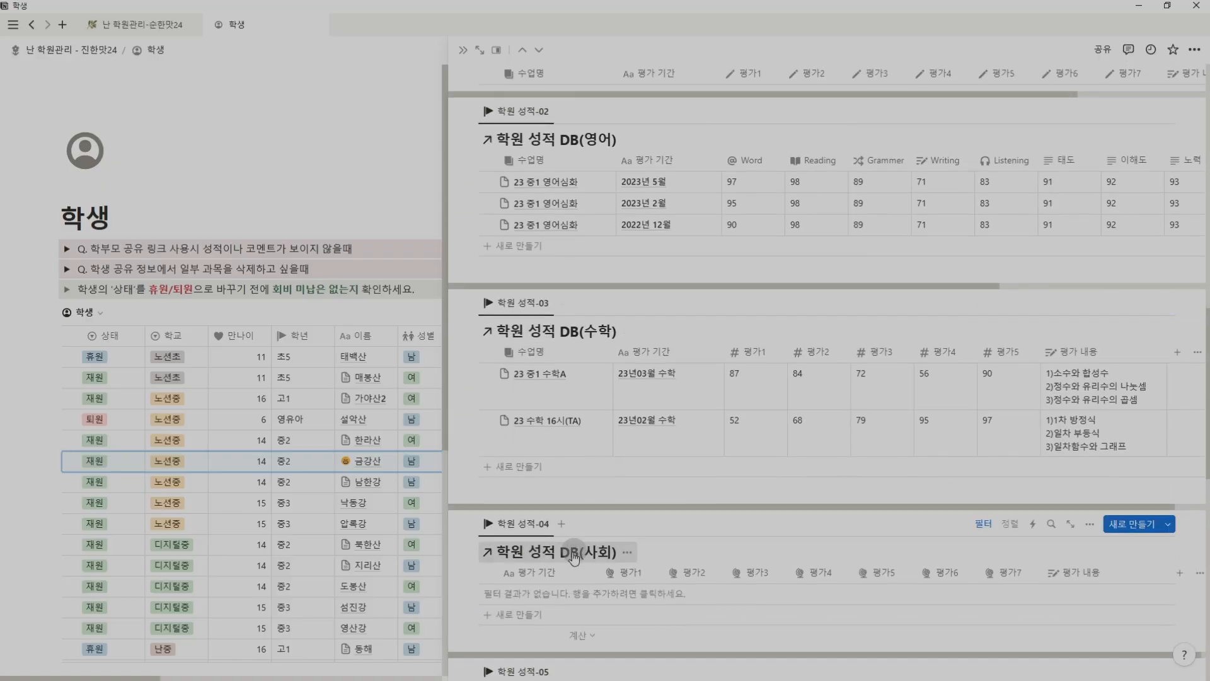
Switch to the 난 학원관리-순한맛24 template and open its 상담&성취도DB page
{"action": "left_click", "coordinate": [123, 28]}
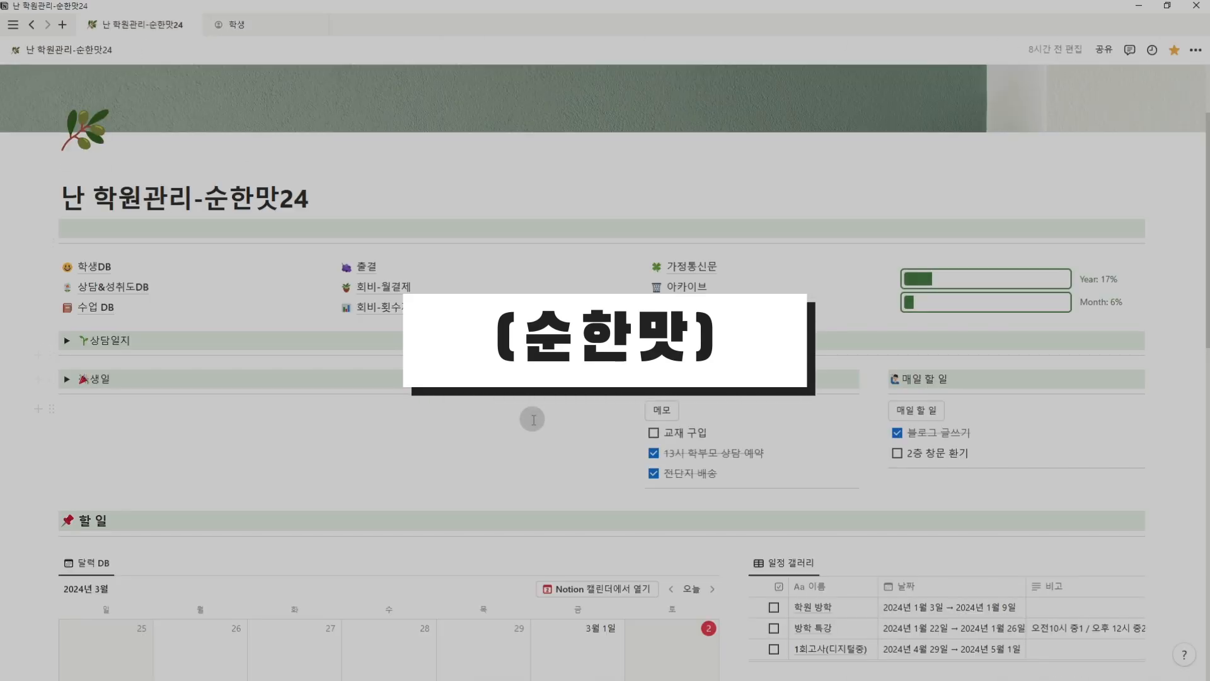
{"action": "left_click", "coordinate": [138, 291]}
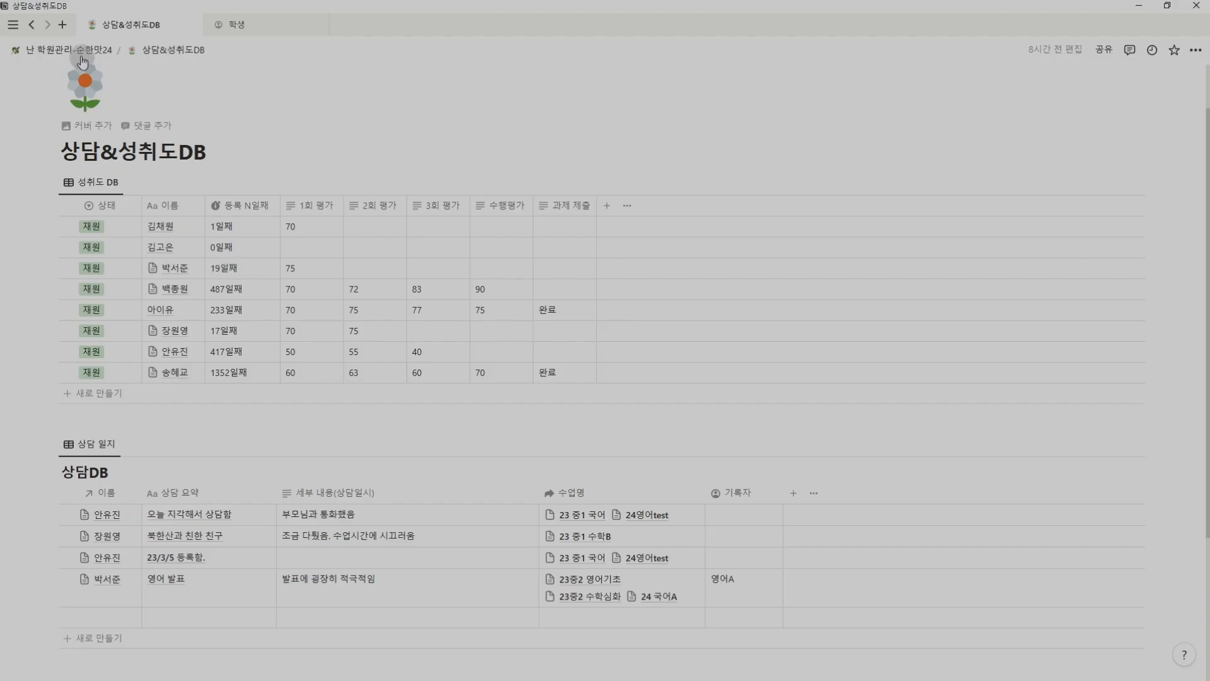
Go back to the 순한맛24 main page, open the 출결 page and review the attendance table for all months
{"action": "left_click", "coordinate": [82, 51]}
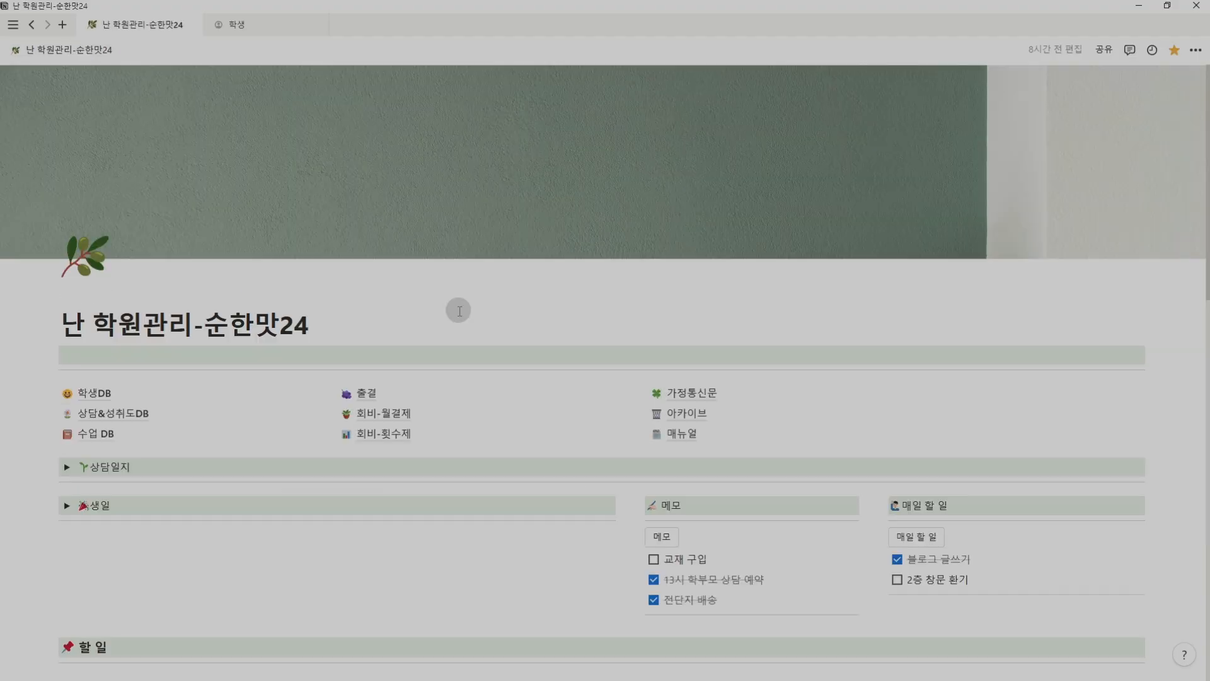
{"action": "left_click", "coordinate": [365, 395]}
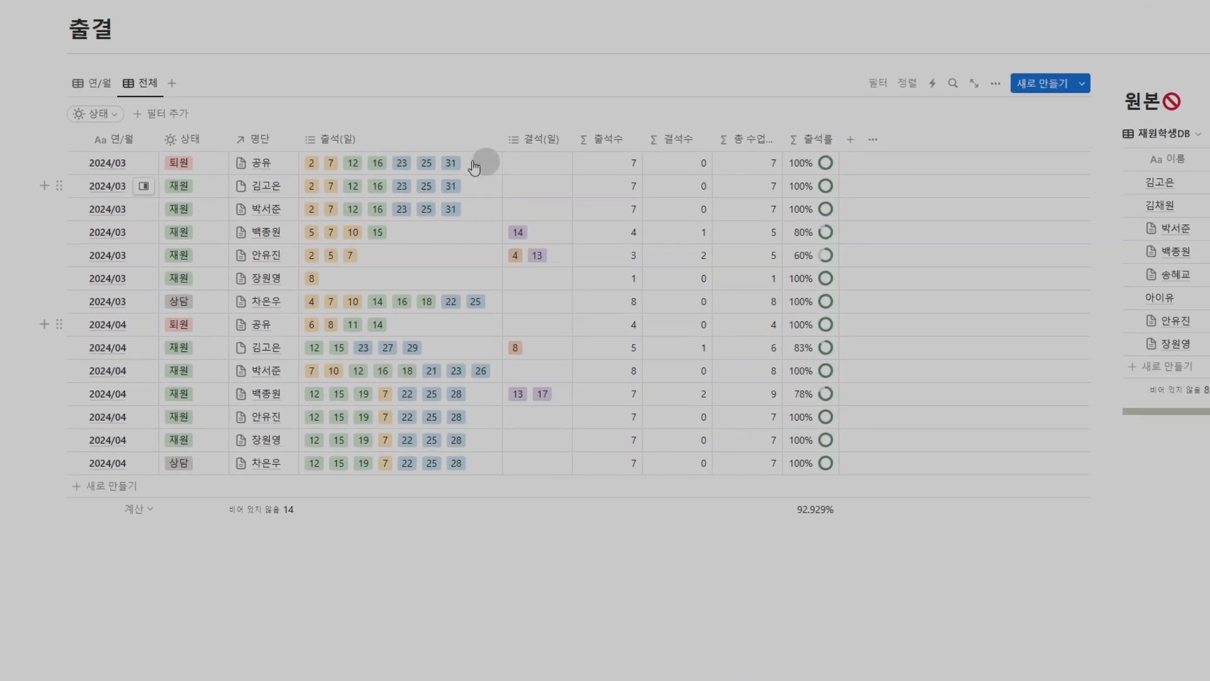
{"action": "scroll", "coordinate": [378, 397], "scroll_direction": "up", "scroll_amount": 2}
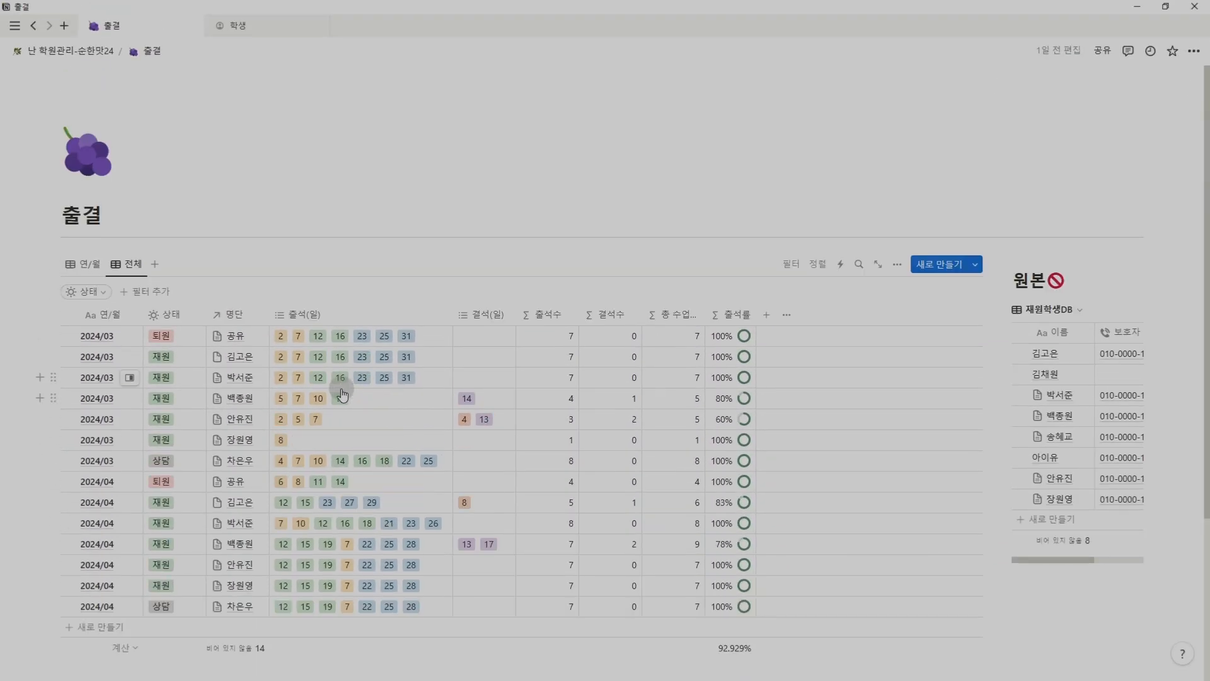
Open the 재원 중2 student's record in 학생DB from the main page and look through its properties, 출결 table and 상담DB log
{"action": "left_click", "coordinate": [93, 52]}
{"action": "left_click", "coordinate": [129, 396]}
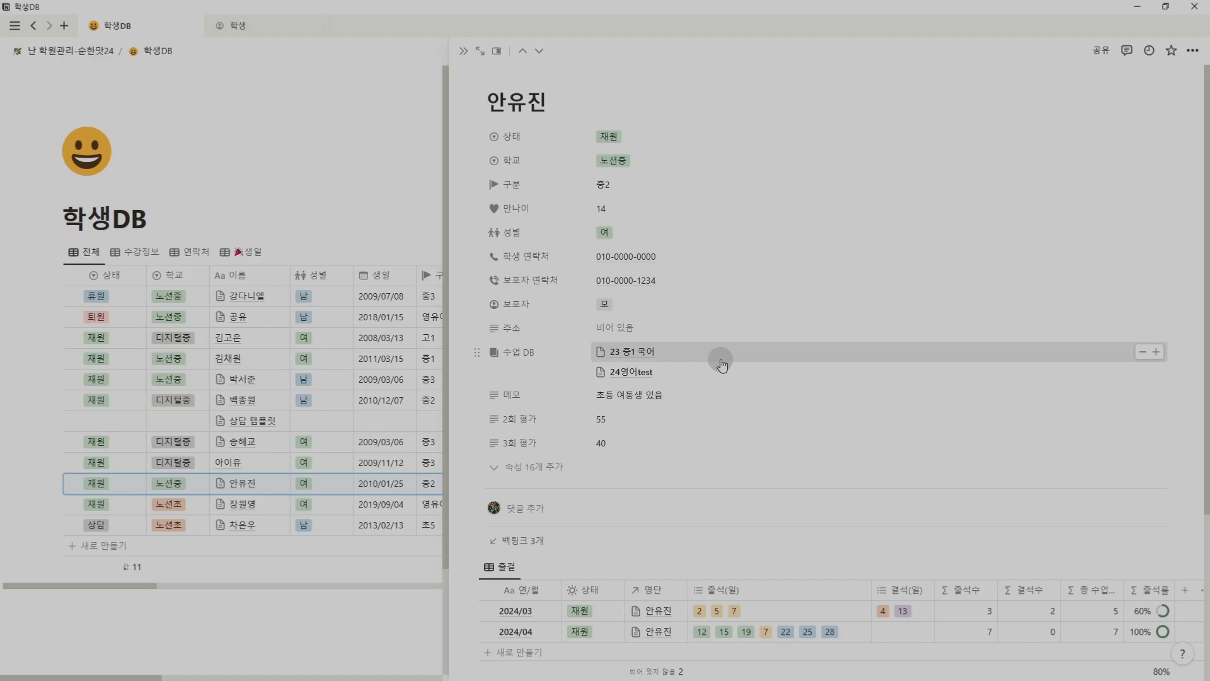
{"action": "scroll", "coordinate": [678, 486], "scroll_direction": "down", "scroll_amount": 4}
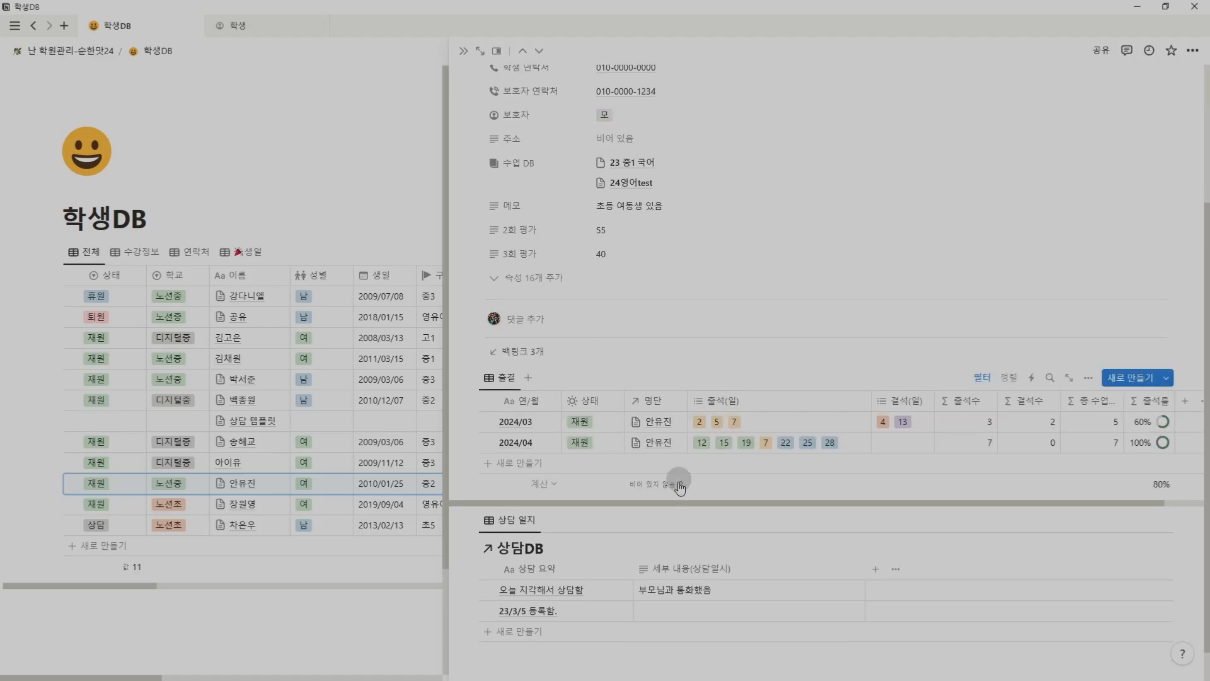
{"action": "scroll", "coordinate": [635, 498], "scroll_direction": "up", "scroll_amount": 1}
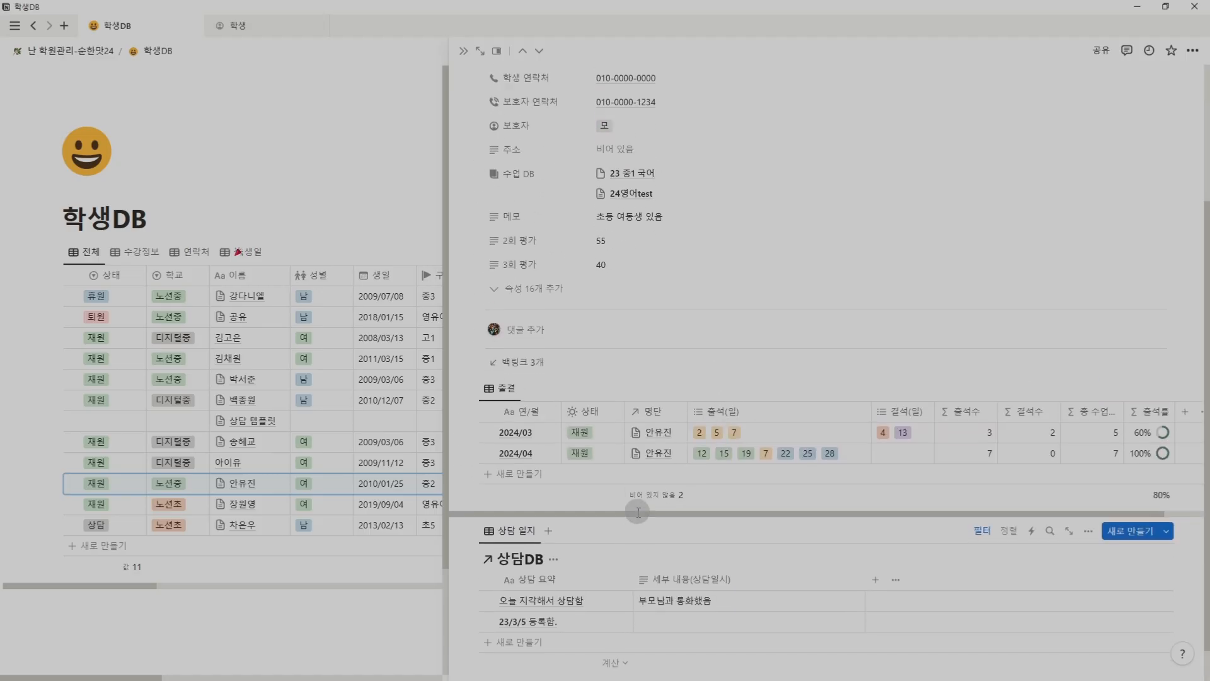
{"action": "scroll", "coordinate": [636, 505], "scroll_direction": "down", "scroll_amount": 1}
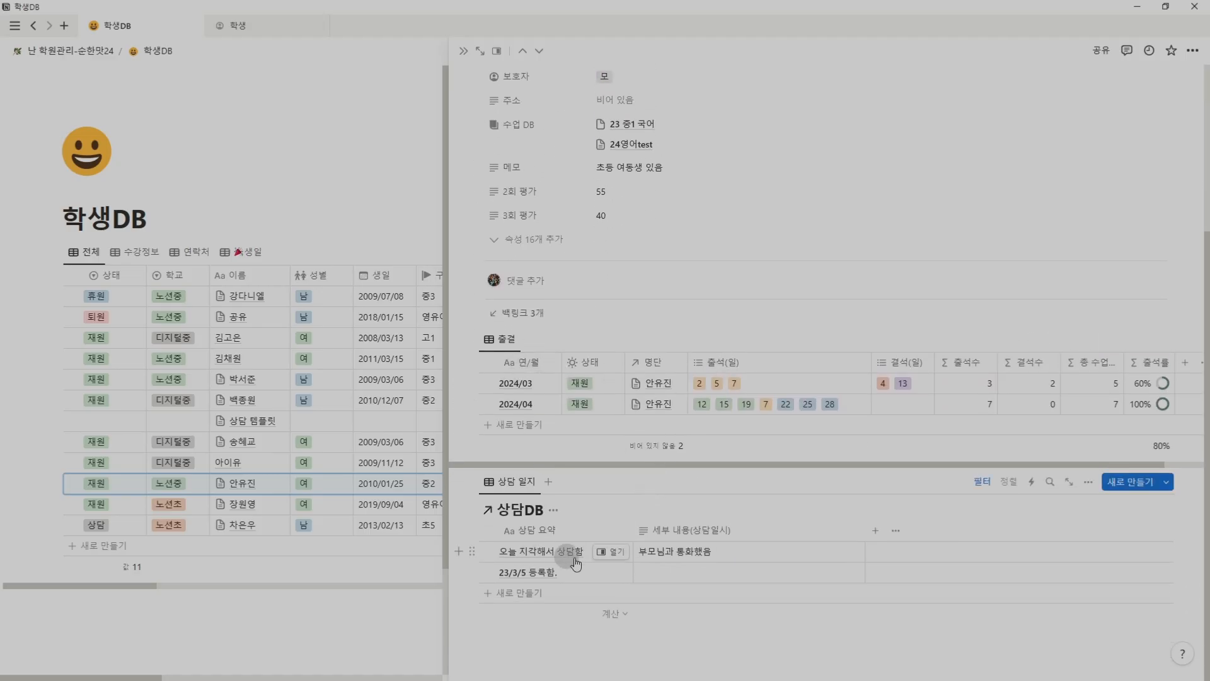
{"action": "scroll", "coordinate": [791, 441], "scroll_direction": "up", "scroll_amount": 4}
{"action": "scroll", "coordinate": [787, 459], "scroll_direction": "down", "scroll_amount": 3}
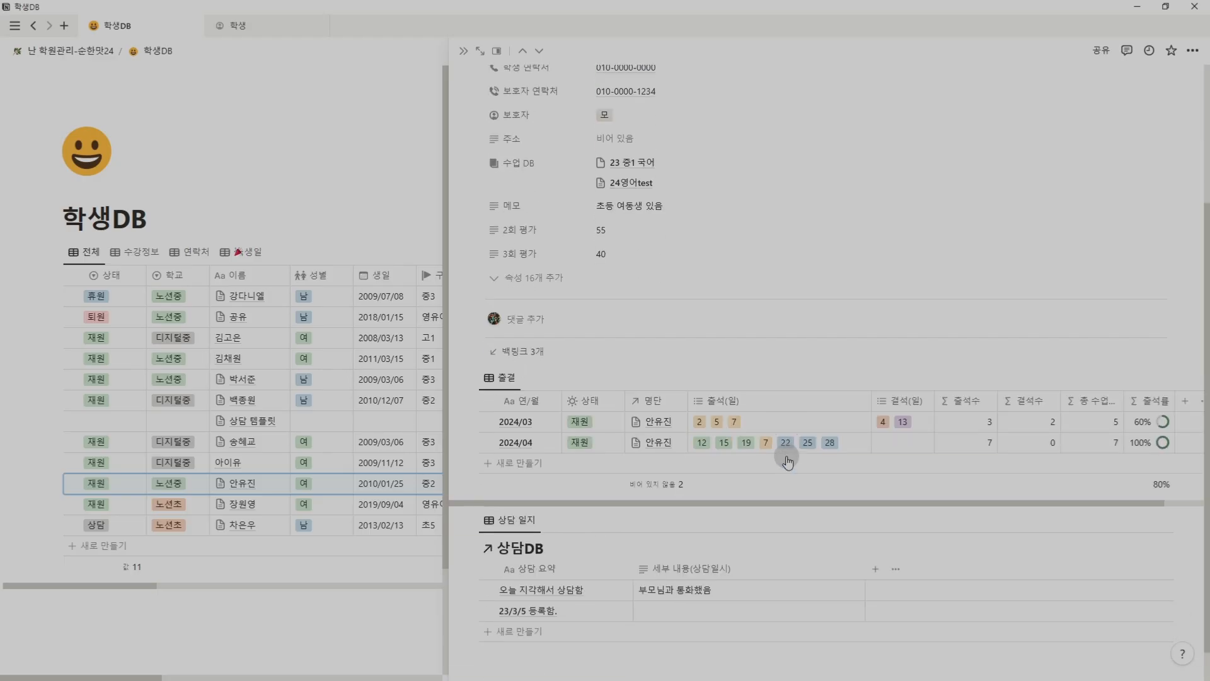
{"action": "scroll", "coordinate": [780, 466], "scroll_direction": "up", "scroll_amount": 3}
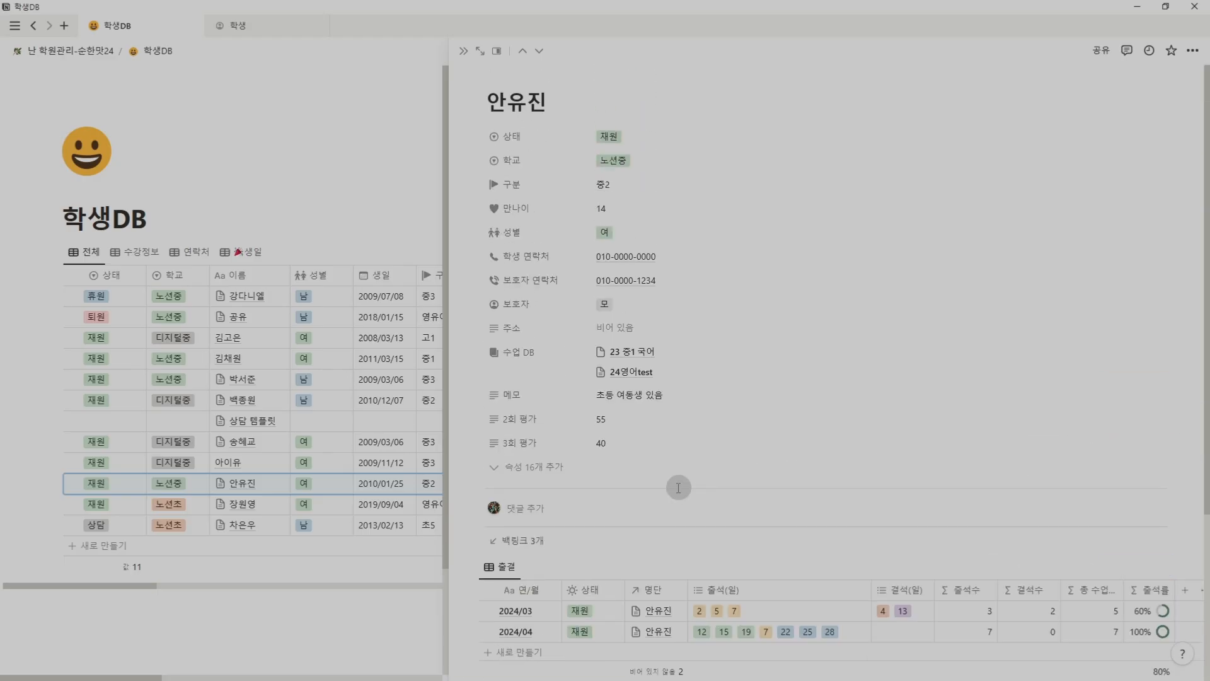
Close the student record, return to the 순한맛24 main page, and switch to the 난 학원관리 - 진한맛24 main page
{"action": "left_click", "coordinate": [370, 77]}
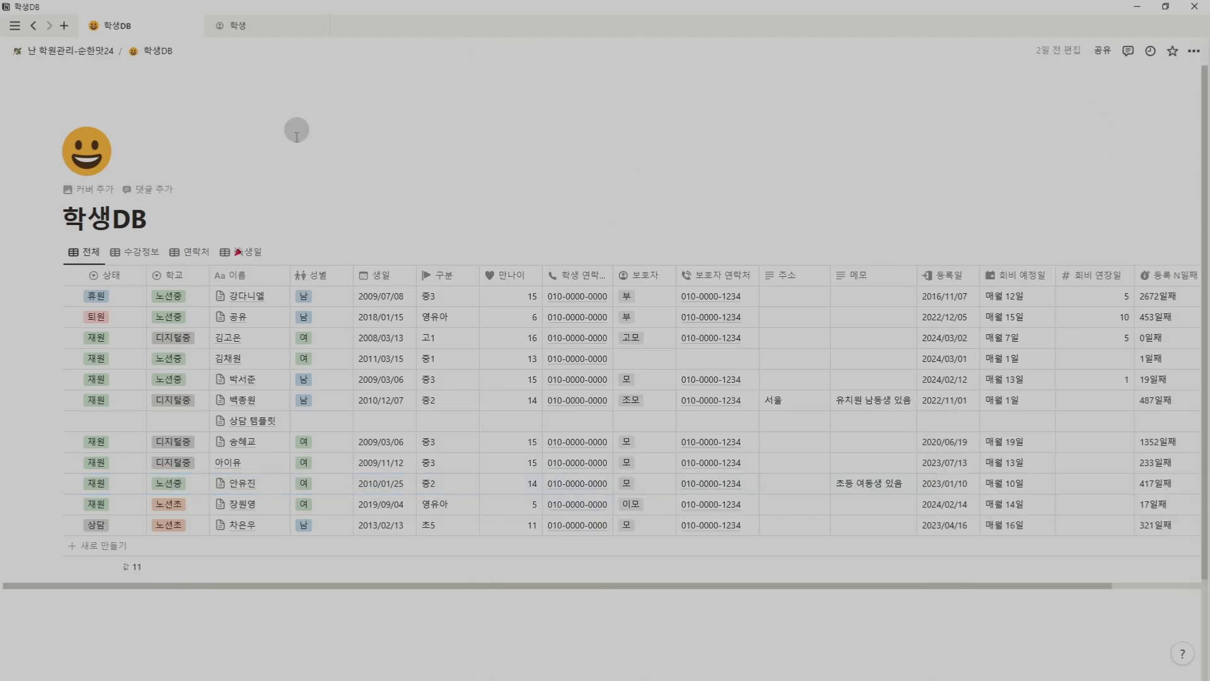
{"action": "left_click", "coordinate": [68, 52]}
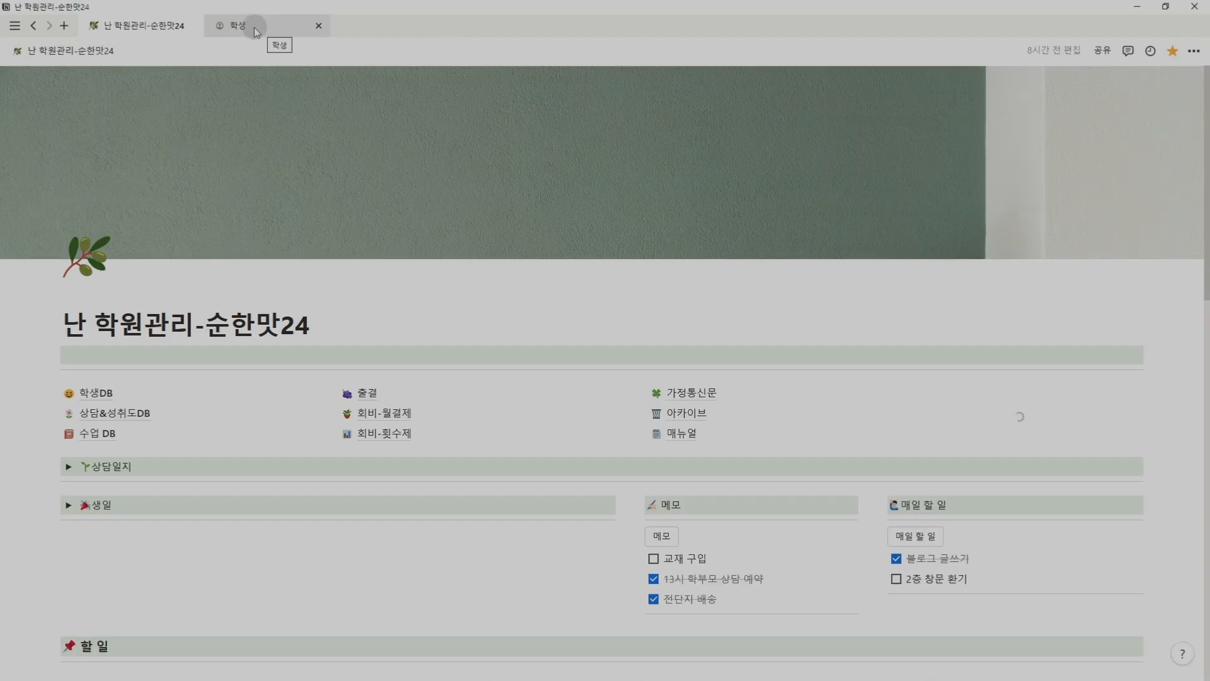
{"action": "left_click", "coordinate": [254, 27]}
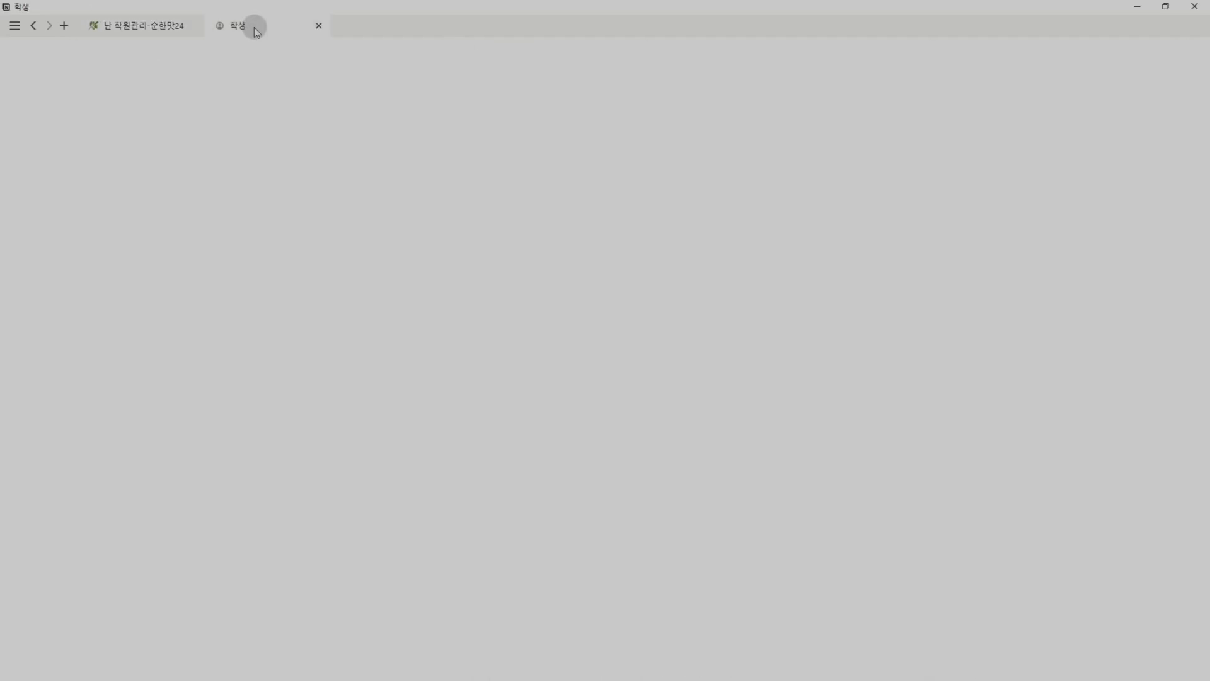
{"action": "left_click", "coordinate": [133, 29]}
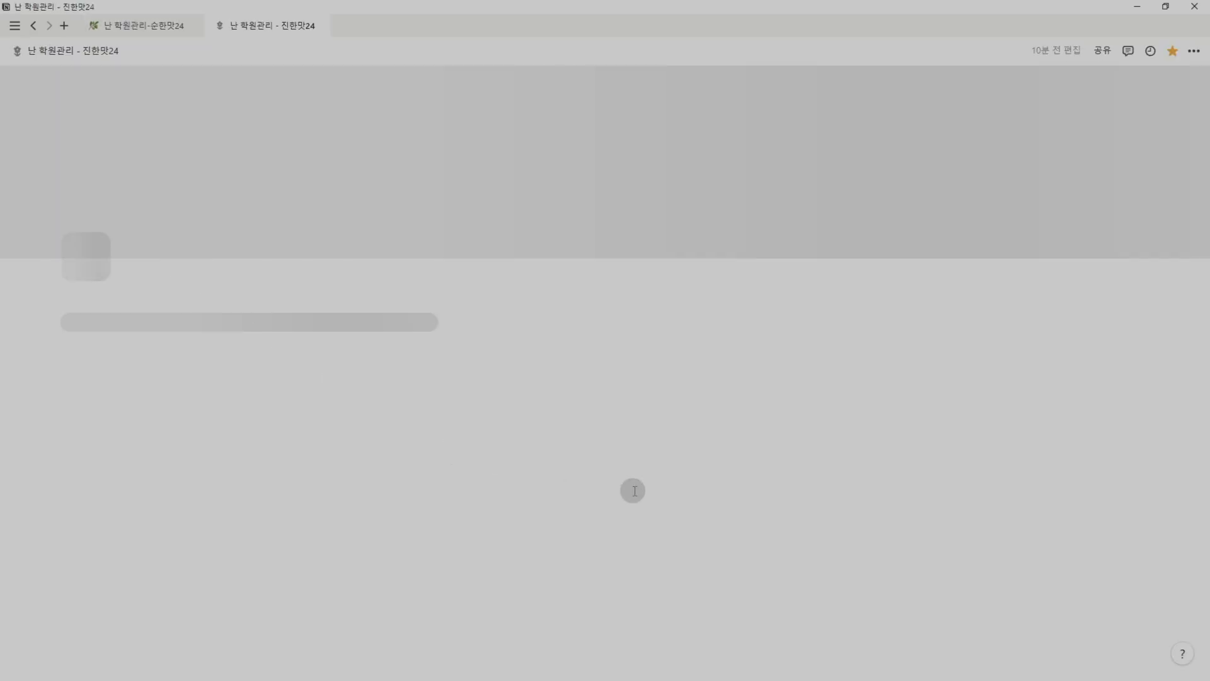